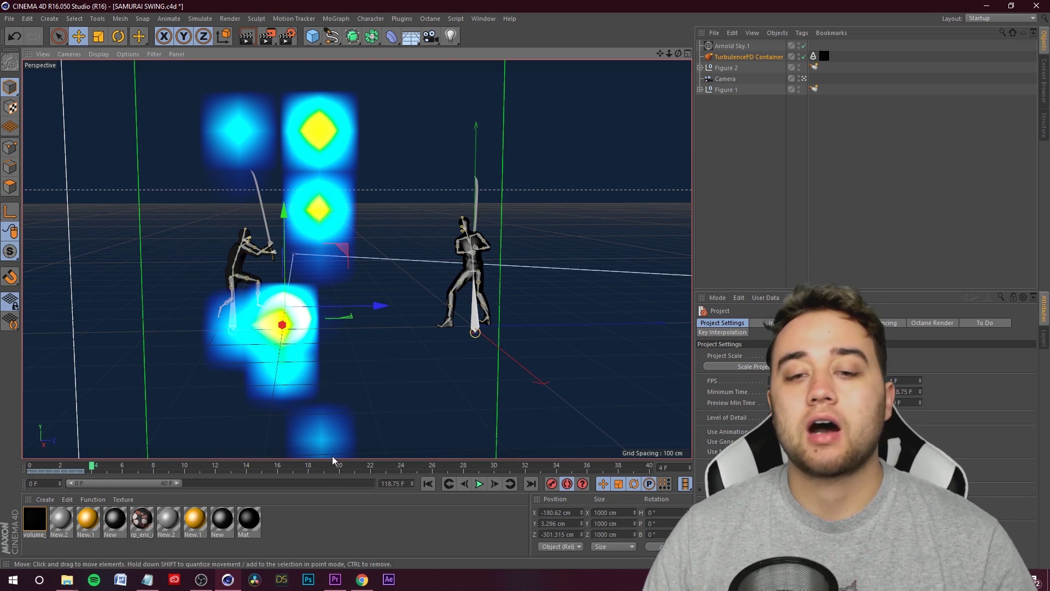
Play and scrub through the sword-fight animation with the two figures and the TurbulenceFD simulation.
drag(93, 469, 645, 436)
click(479, 484)
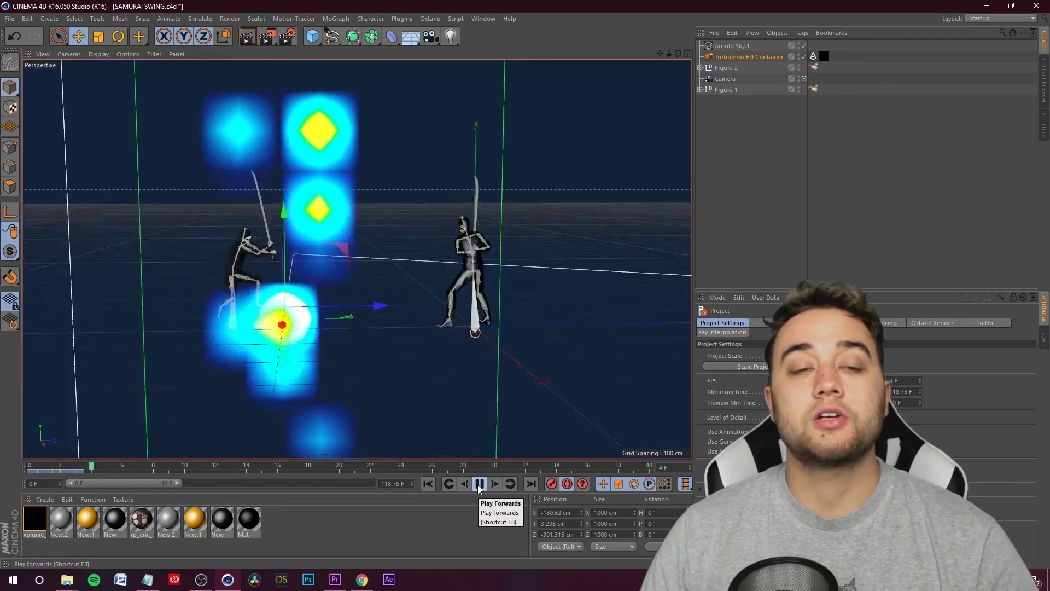
click(480, 484)
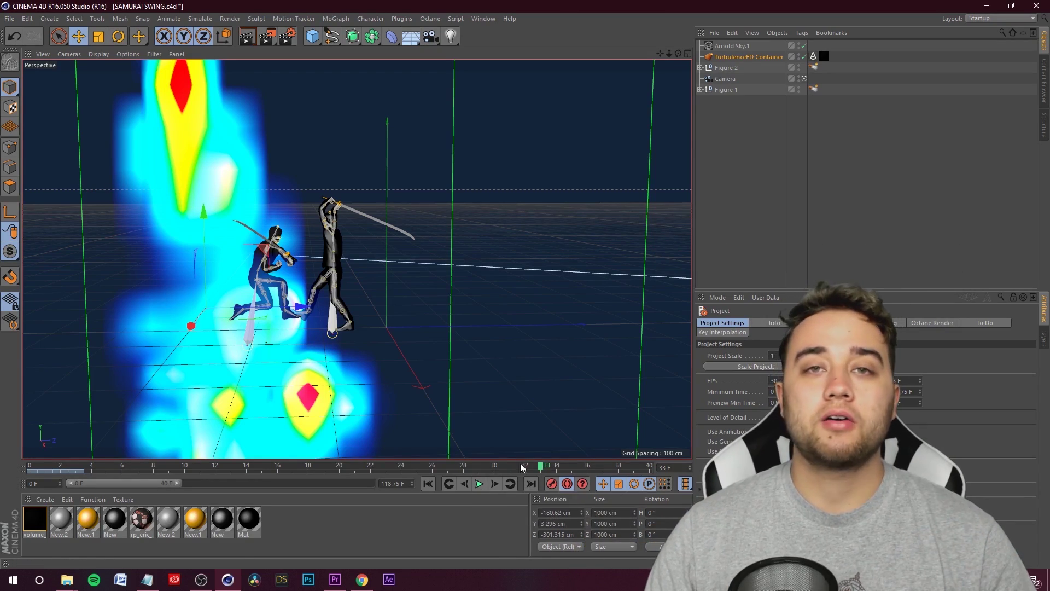
drag(520, 462, 271, 472)
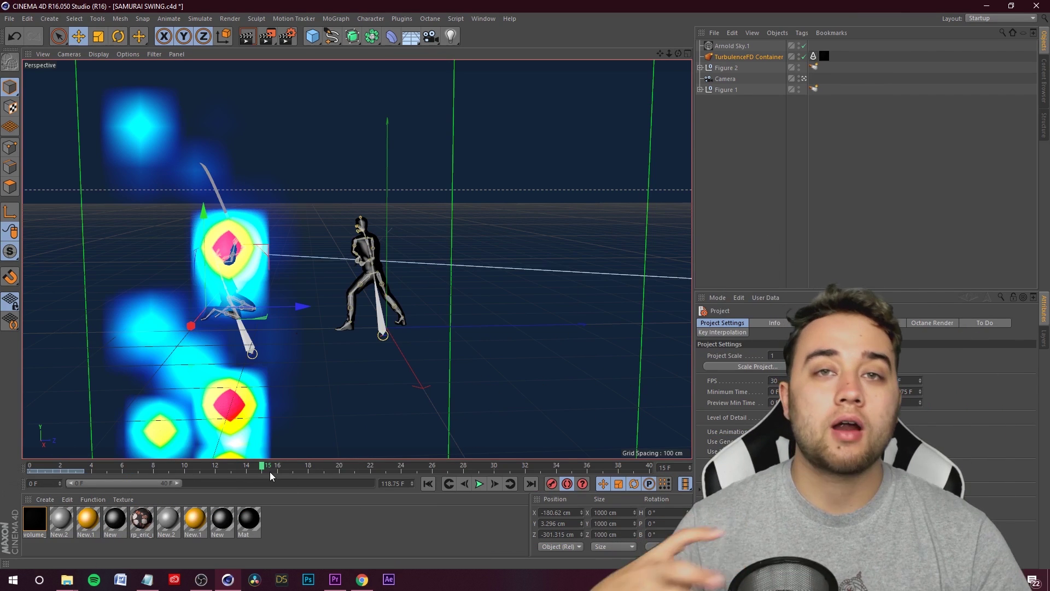
drag(270, 472, 138, 467)
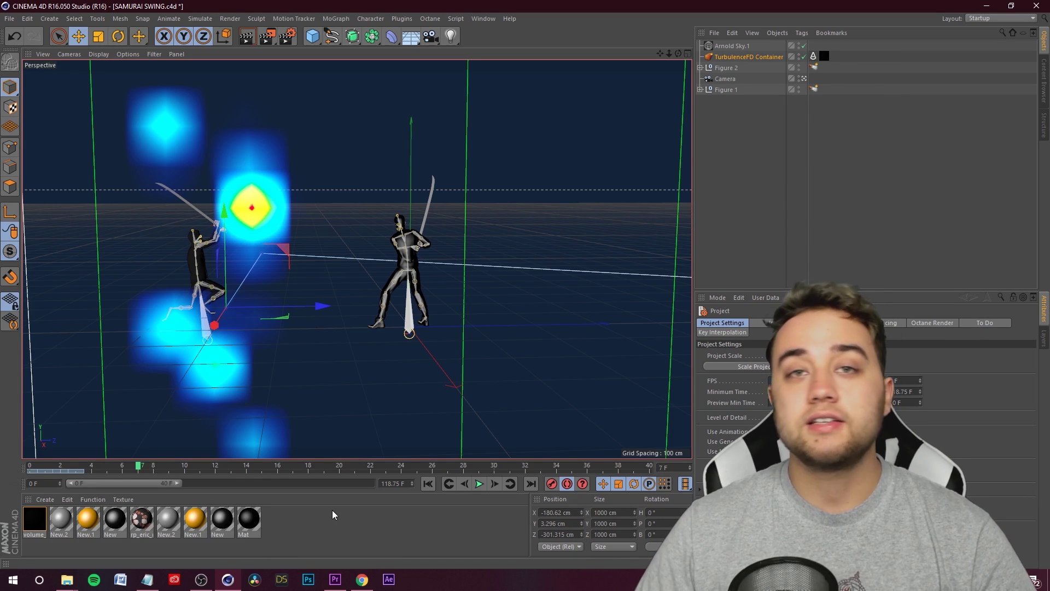
click(478, 488)
click(478, 487)
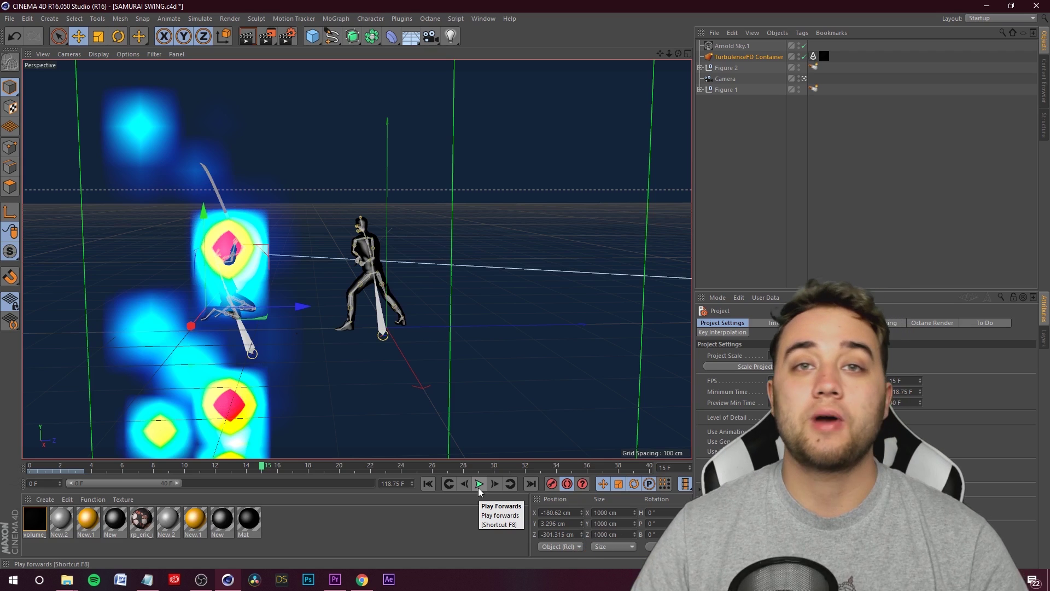
Create a new empty project and change the output resolution in the render settings.
click(10, 19)
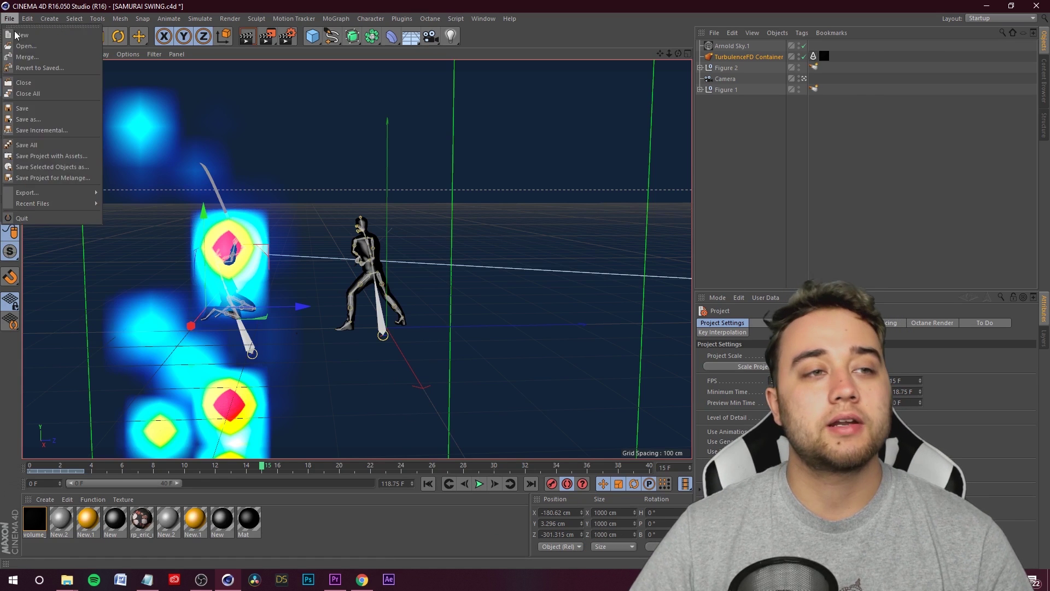
click(22, 35)
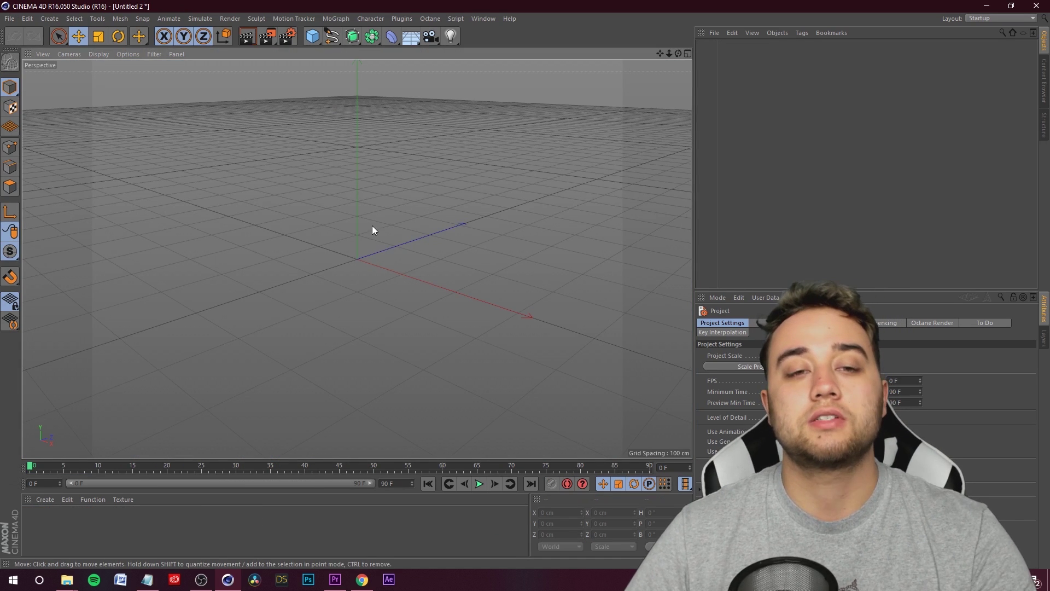
alt+drag(372, 226, 374, 222)
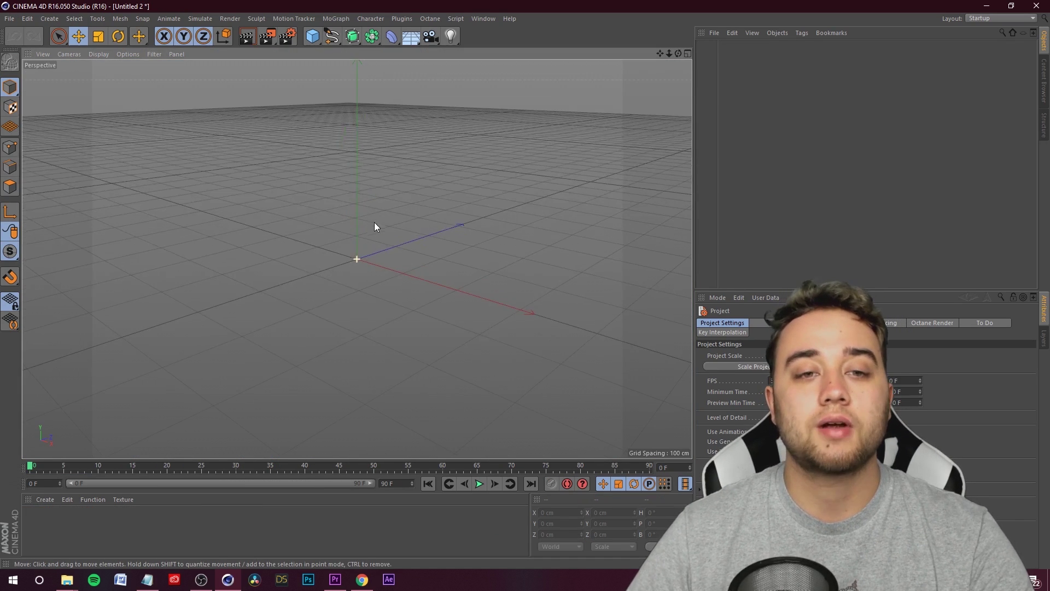
click(287, 37)
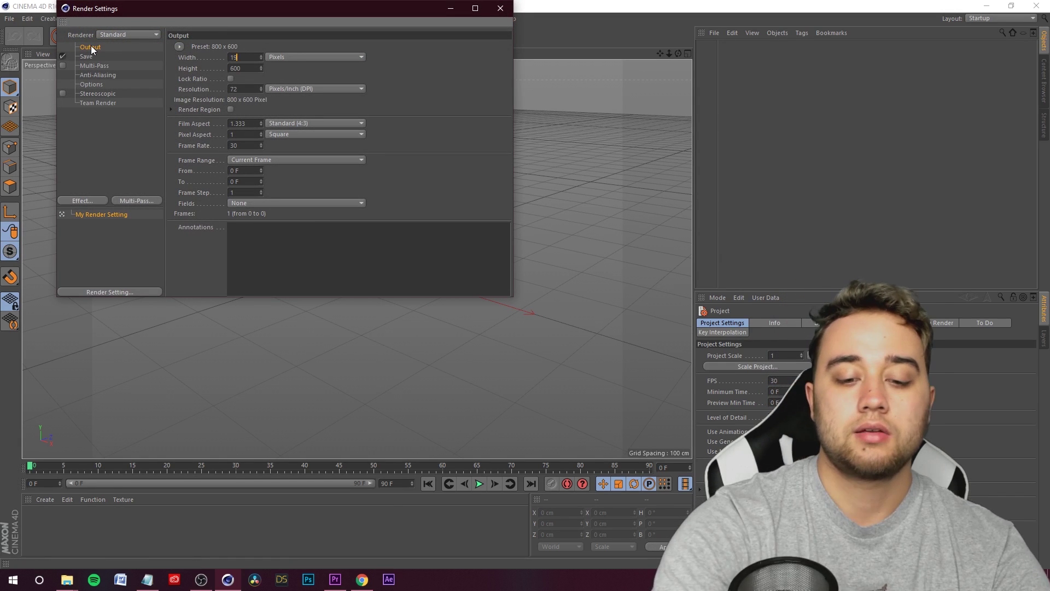
key(Return)
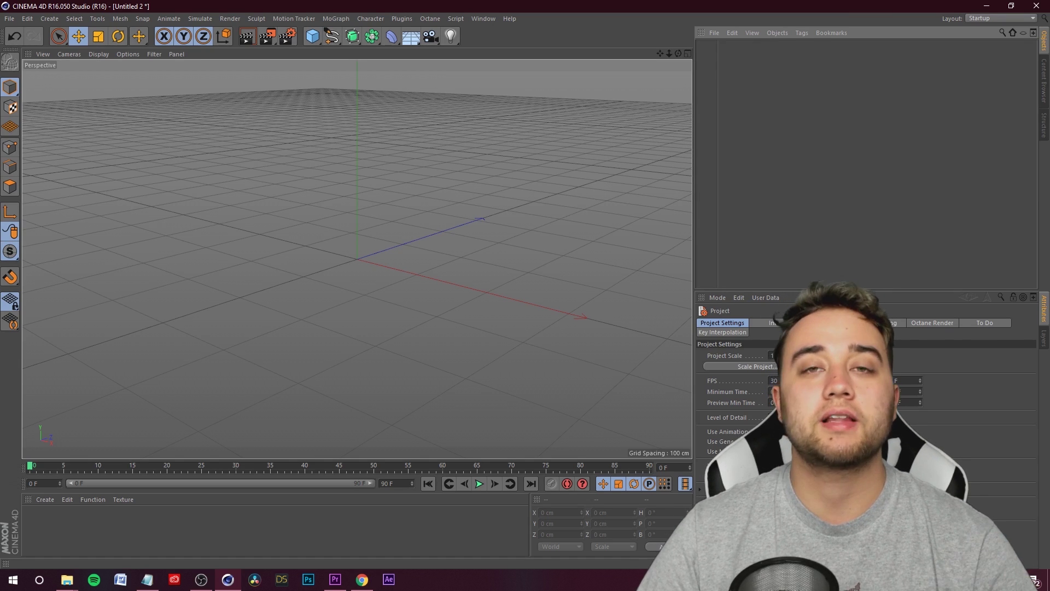
Switch to Chrome, open turbosquid.com and search its 3D models for "man".
drag(1049, 213, 596, 87)
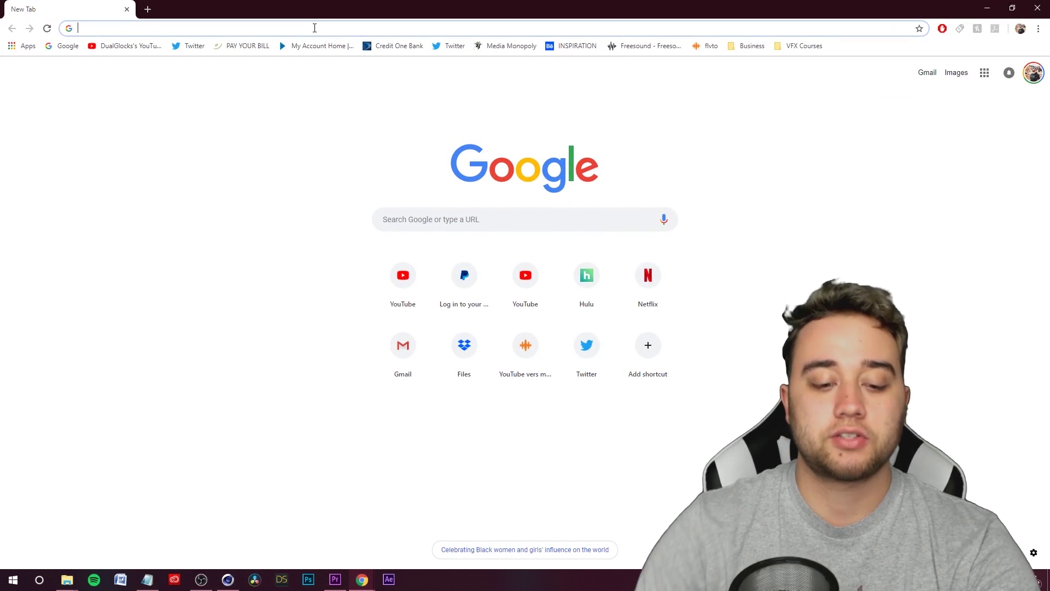
text(turbo)
key(Return)
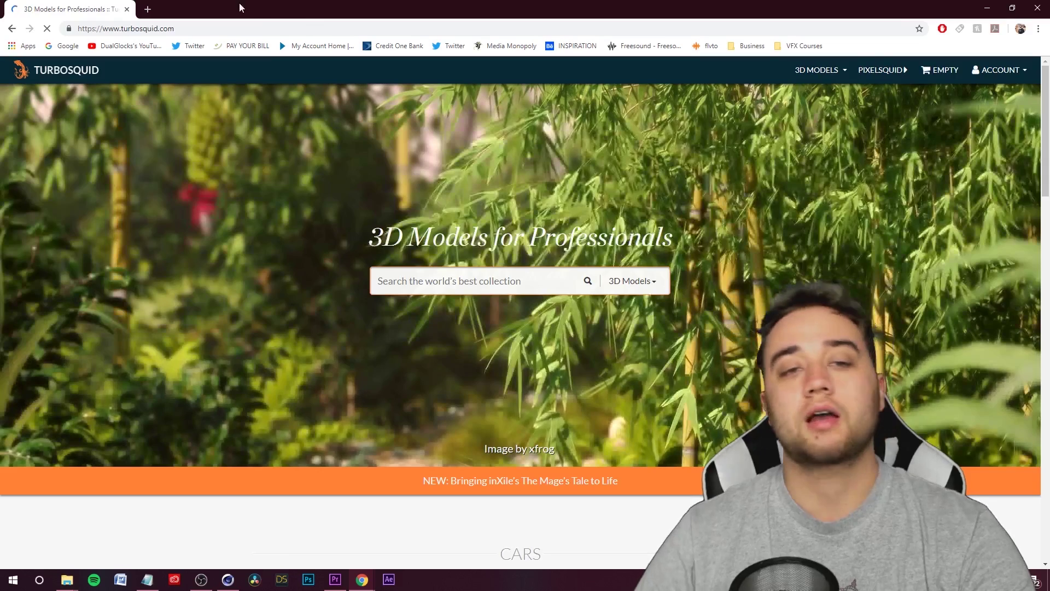
click(438, 293)
text(man)
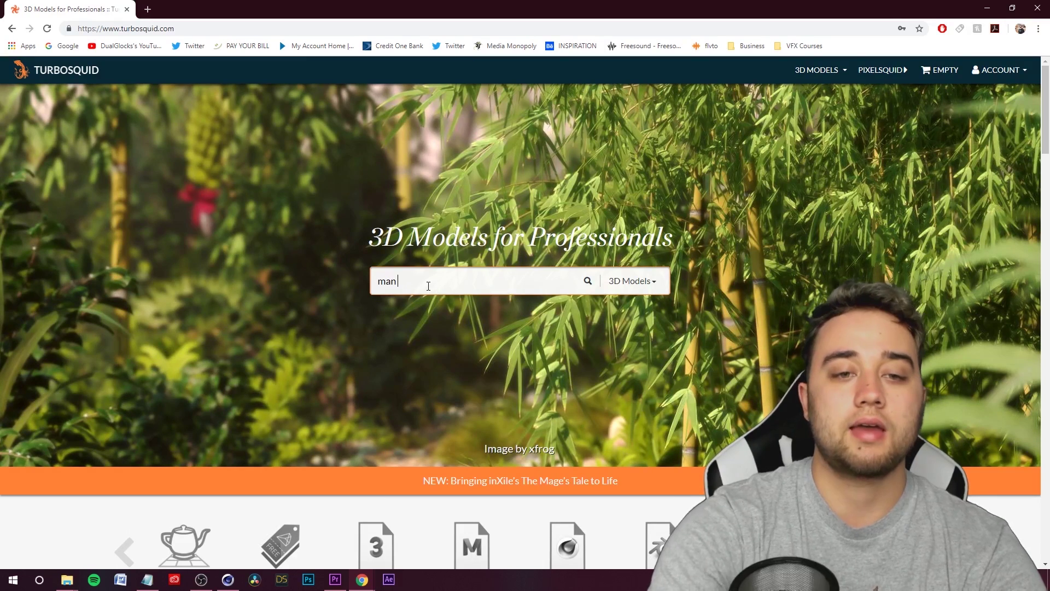
key(Return)
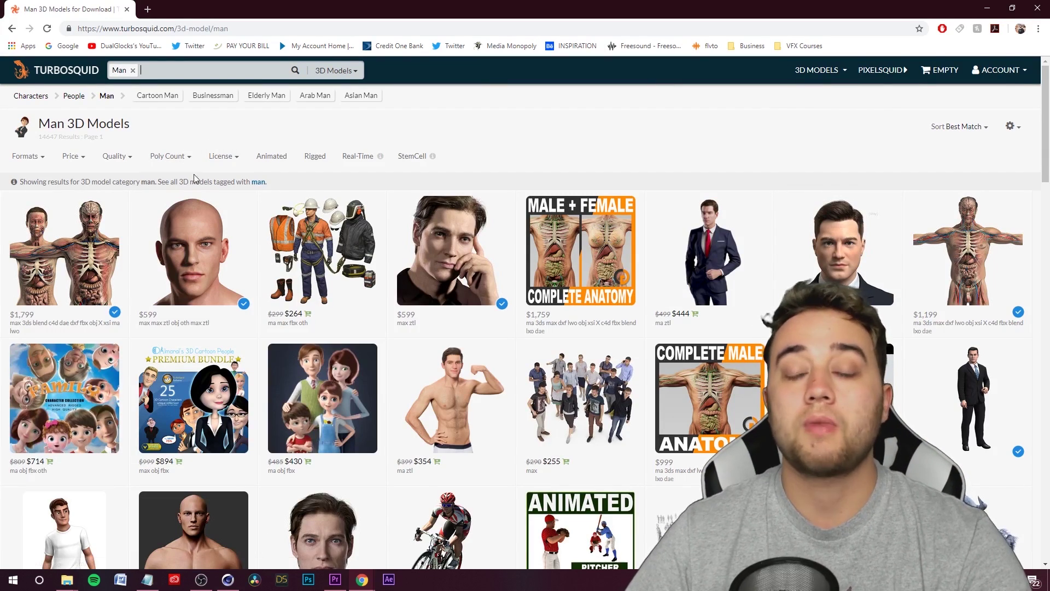
Filter the man models to free ones and open the Eric Rigged 001 model page.
click(77, 156)
click(84, 239)
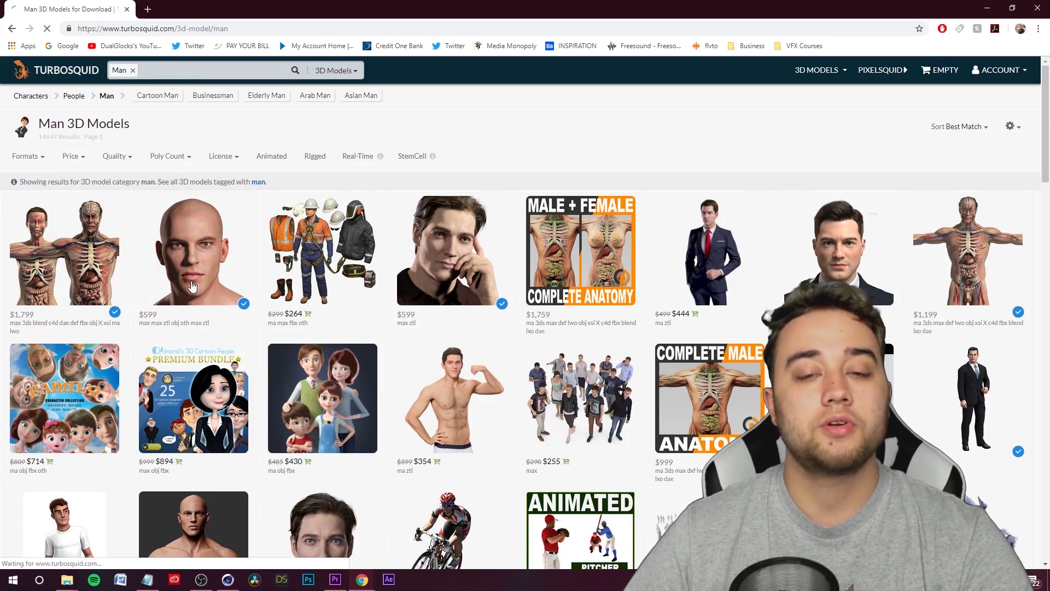
scroll(191, 286, down, 10)
click(66, 399)
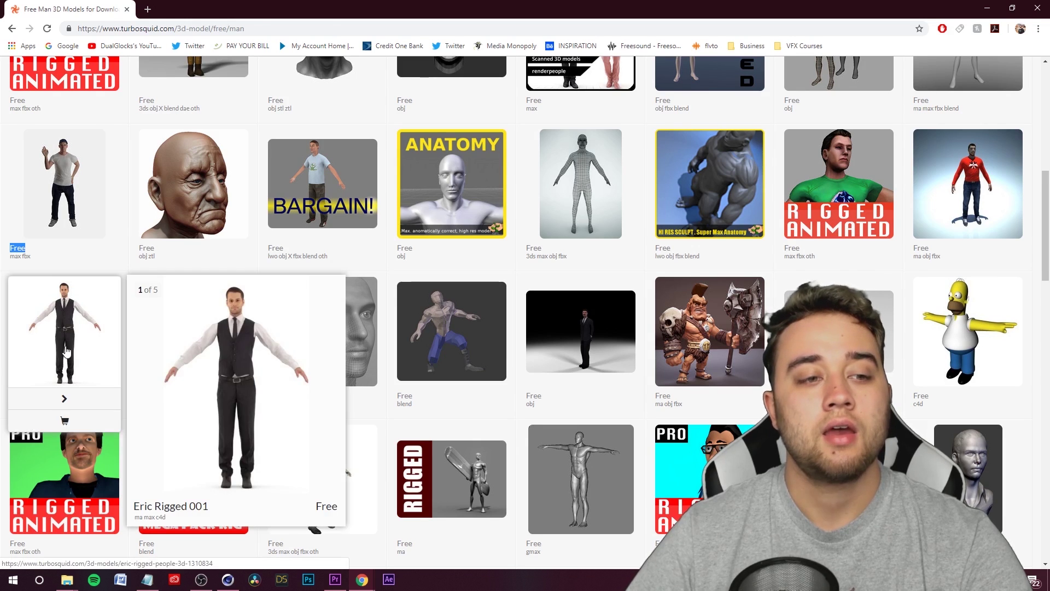
click(65, 351)
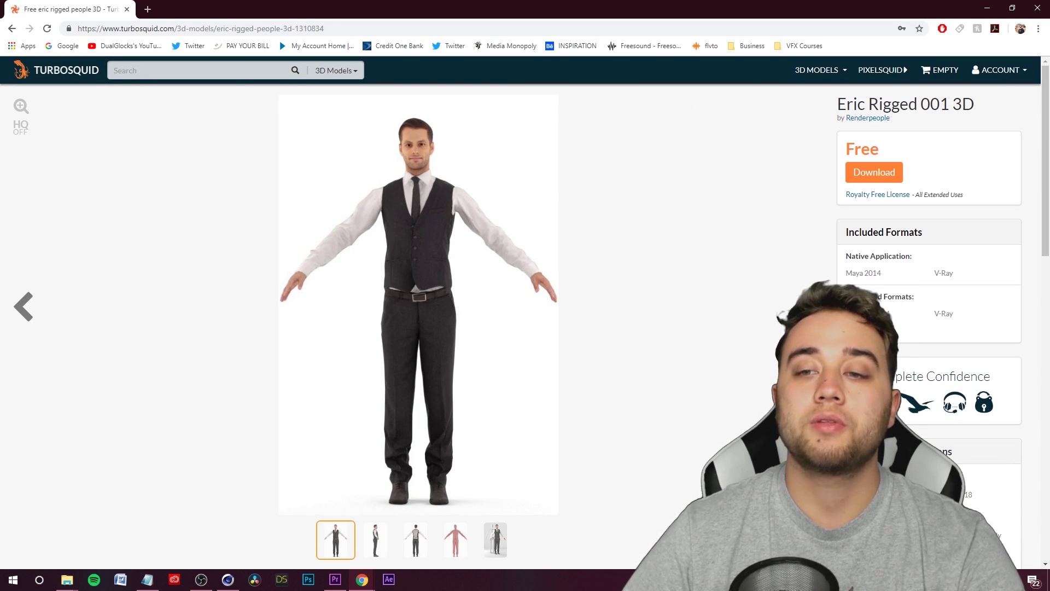
Look through the preview images of the Eric Rigged 001 model, including its mesh and skeleton views.
click(803, 306)
click(802, 306)
click(802, 306)
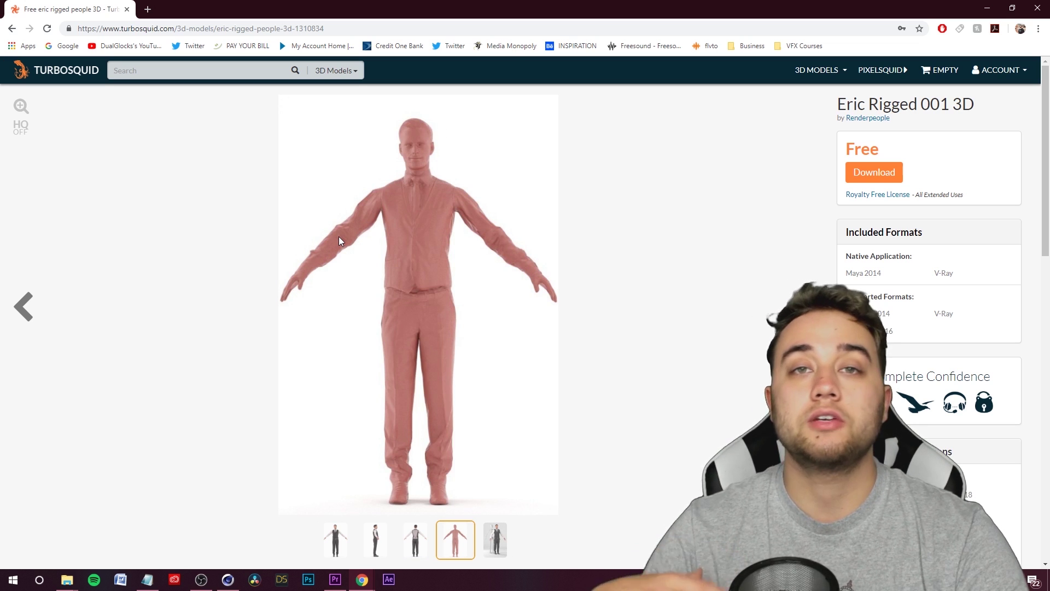
click(803, 306)
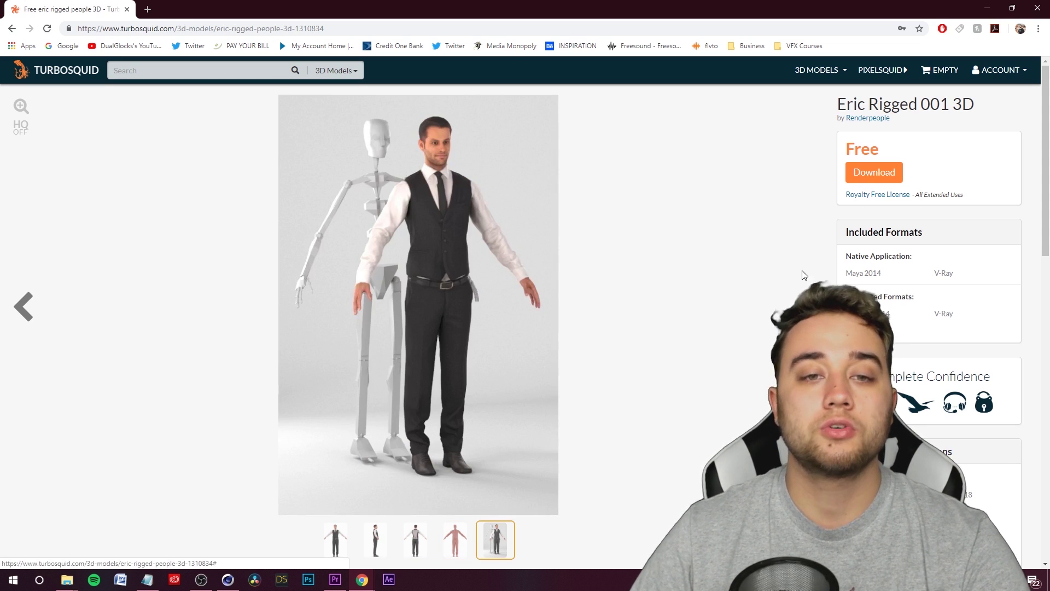
click(803, 307)
click(802, 306)
click(802, 307)
click(802, 306)
click(802, 307)
click(796, 306)
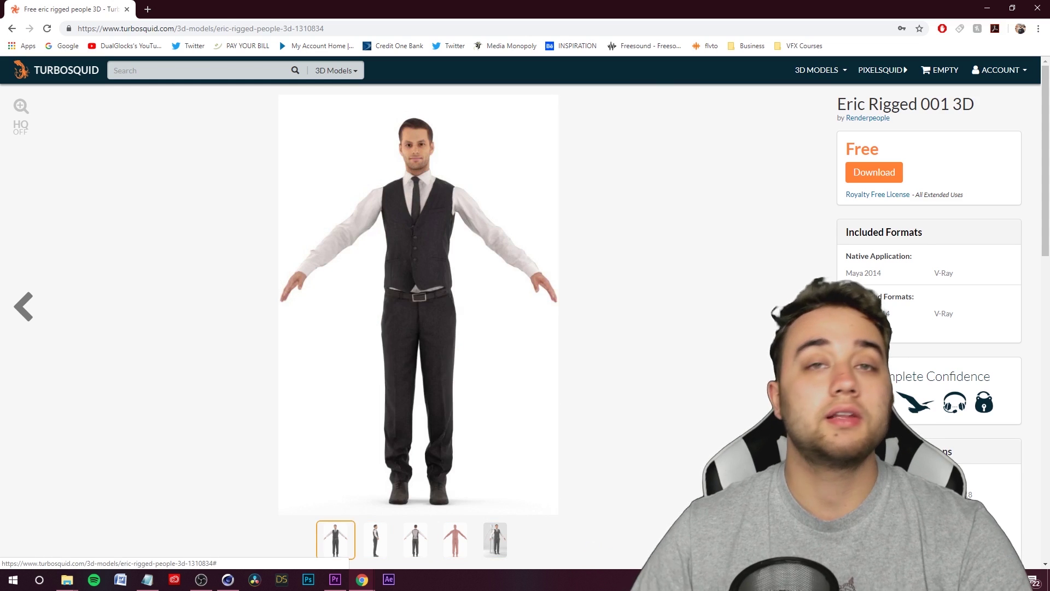
Download the Cinema 4D version of Eric Rigged 001 and view the files in the extracted rp_eric_rigged_001_C4D folder.
click(870, 175)
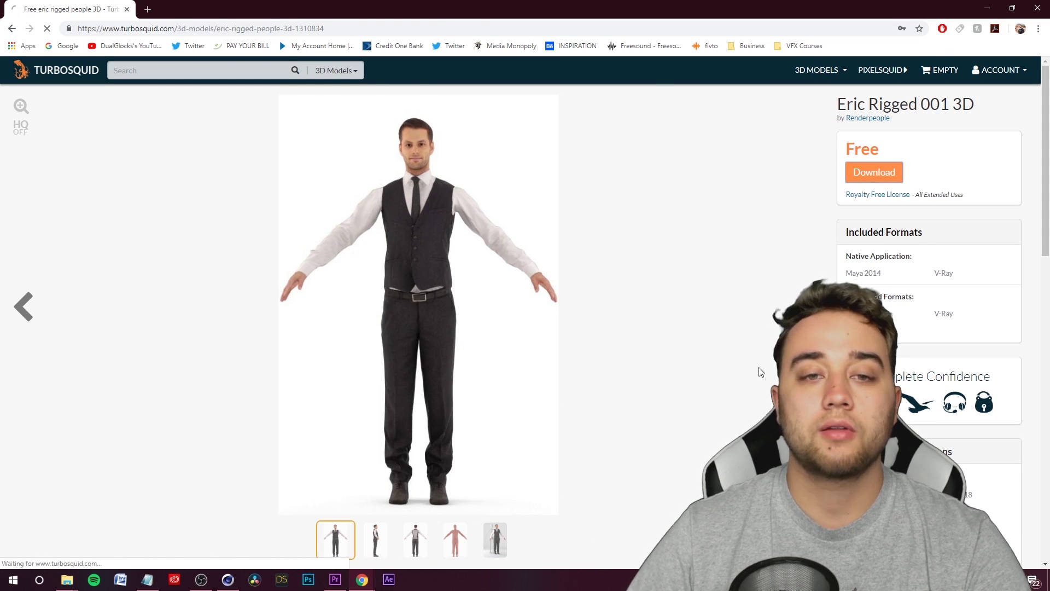
click(474, 287)
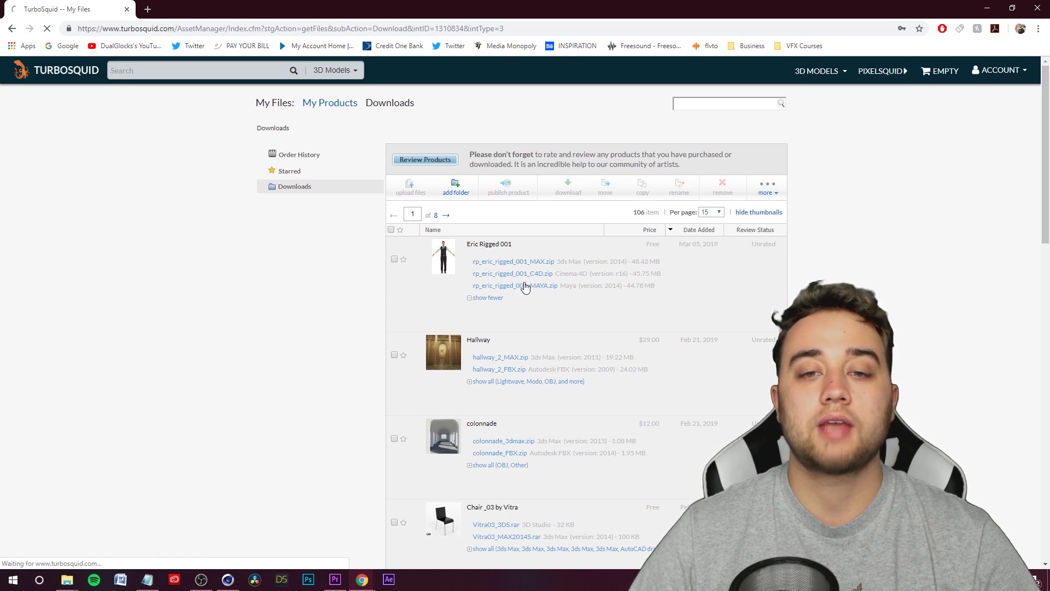
click(424, 275)
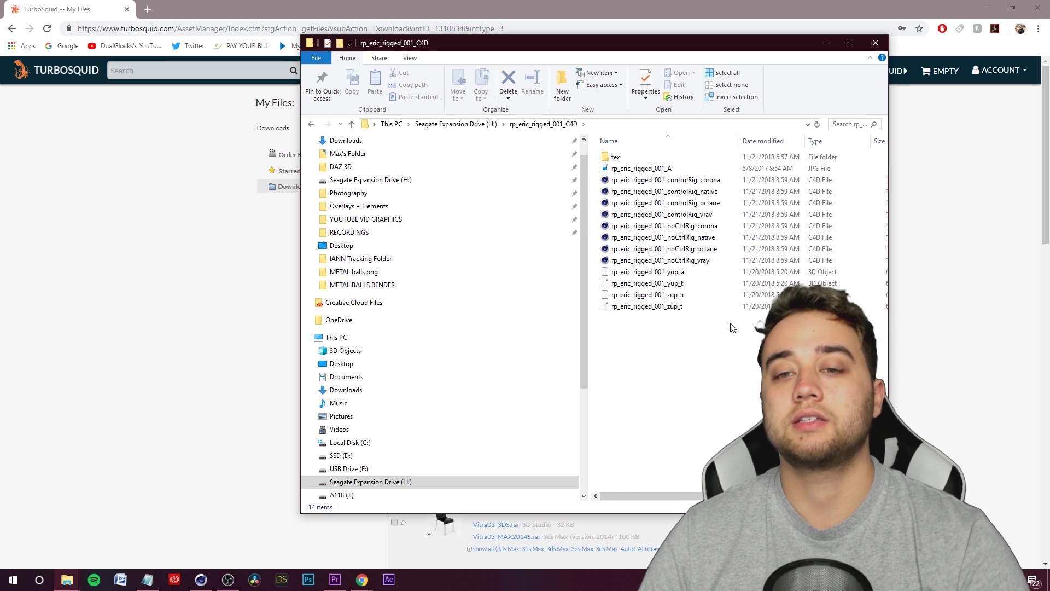
drag(733, 342, 673, 279)
click(675, 362)
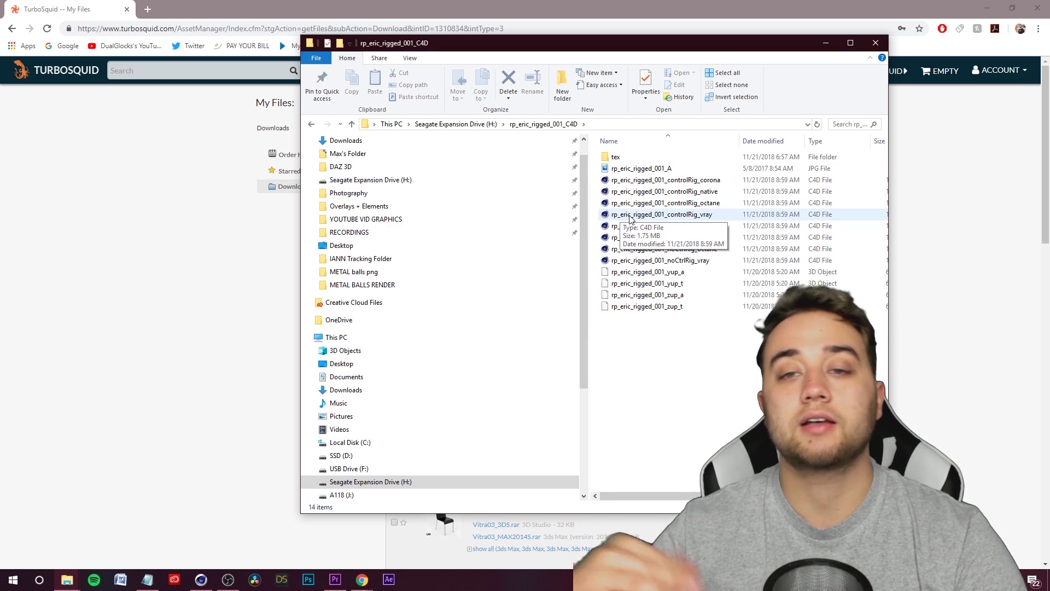
Open mixamo.com in a new browser tab and log in to the account.
click(129, 247)
key(ctrl+t)
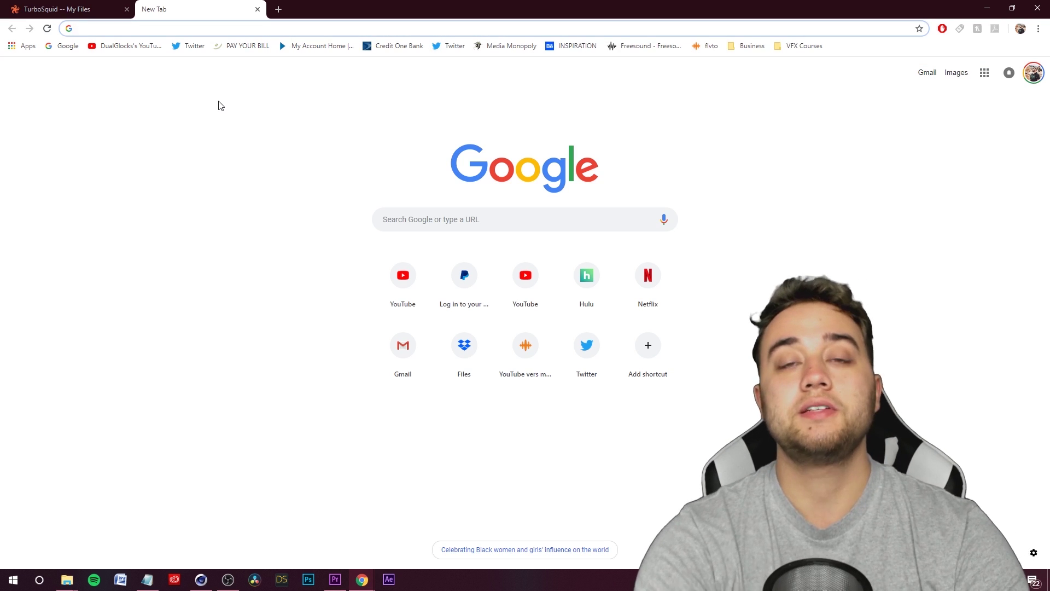
text(mixamo)
key(Return)
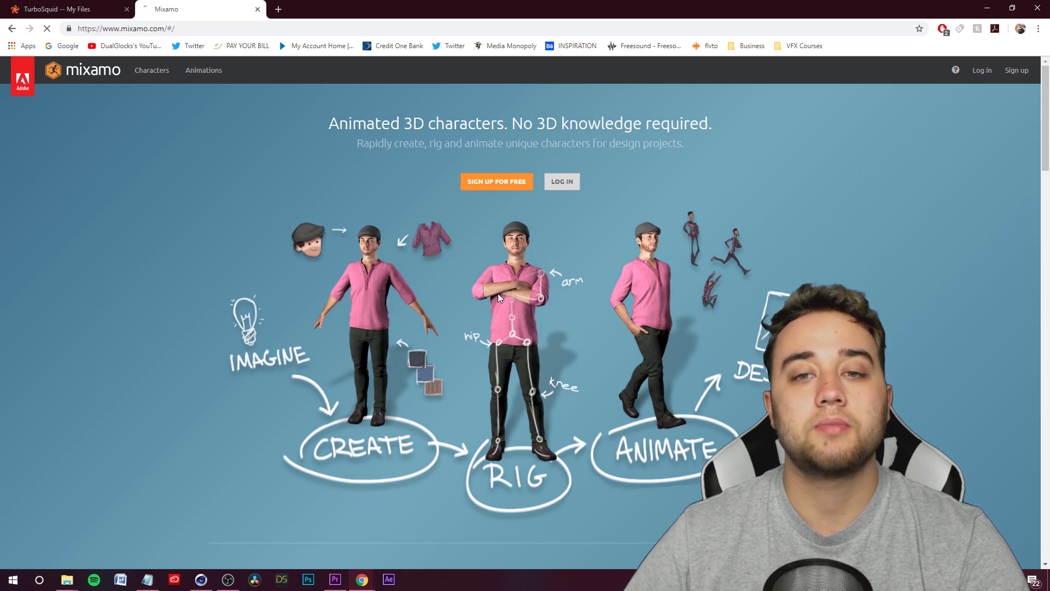
click(558, 198)
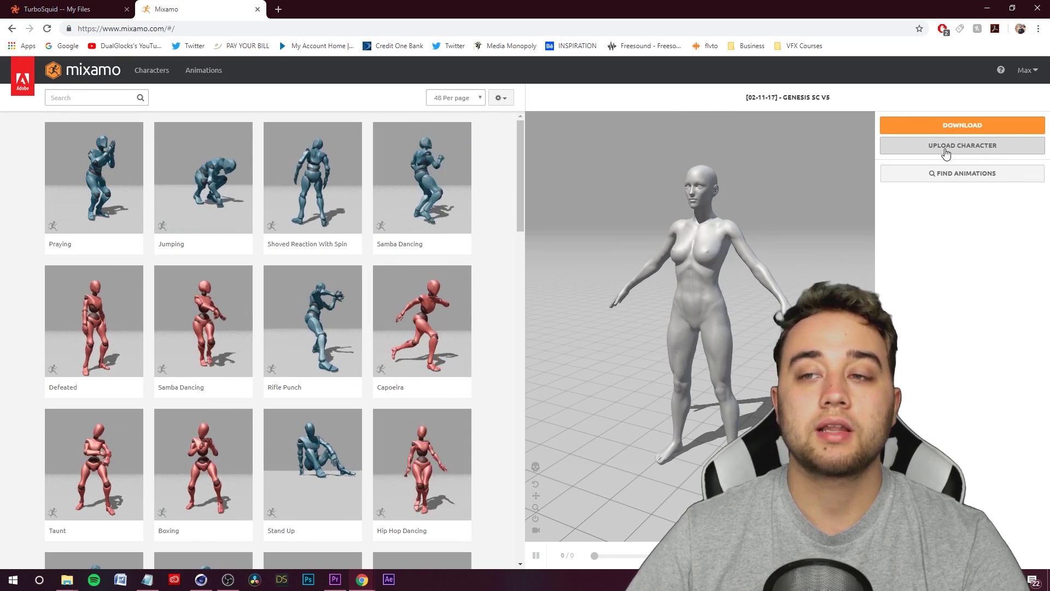
Upload the character file rp_eric_rigged_001_zup_a from the rp_eric_rigged_001_C4D folder to Mixamo.
click(937, 148)
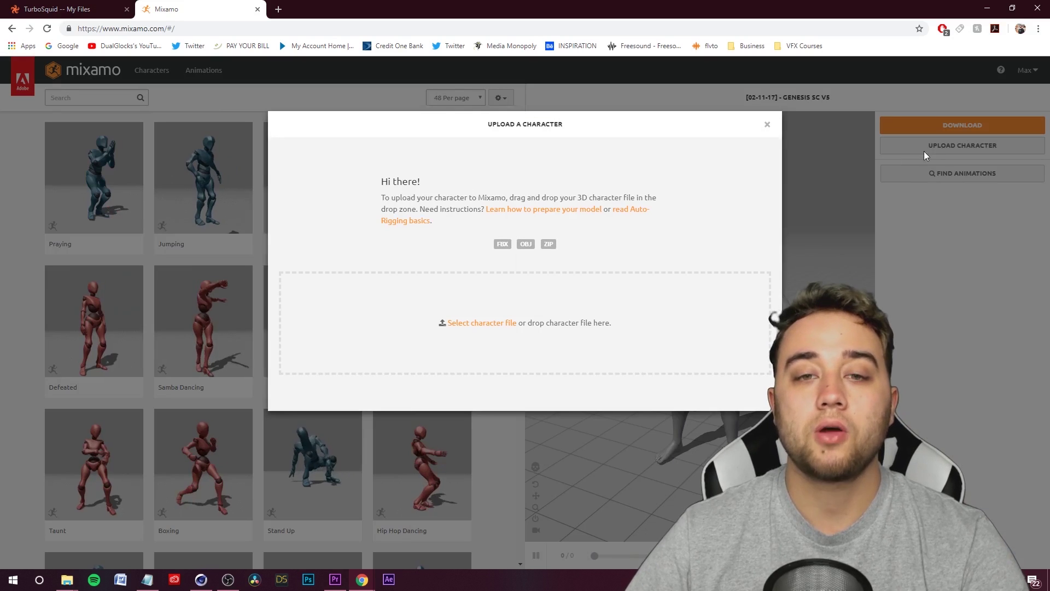
click(473, 323)
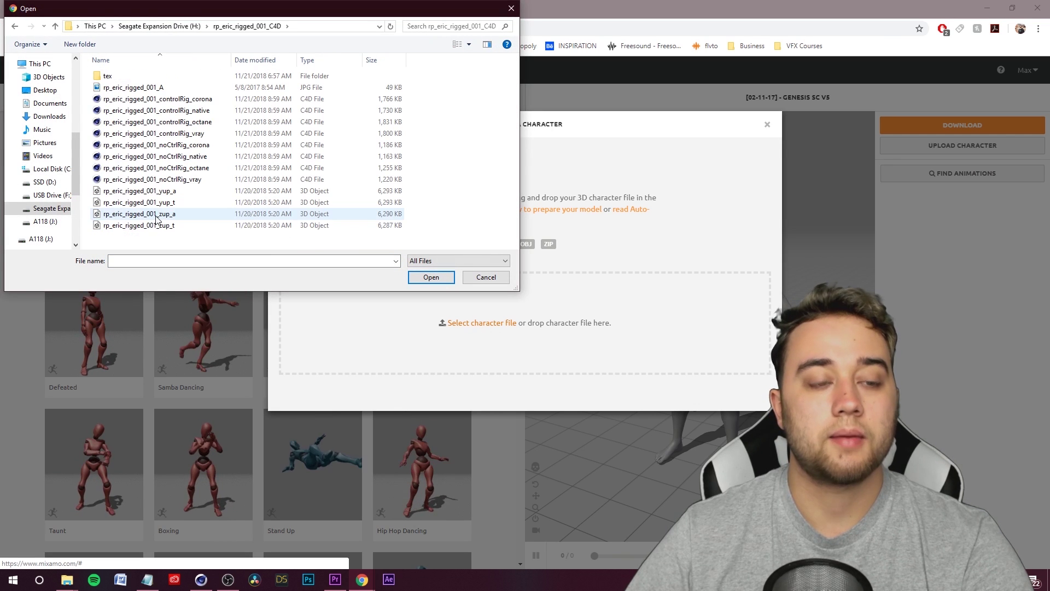
click(128, 214)
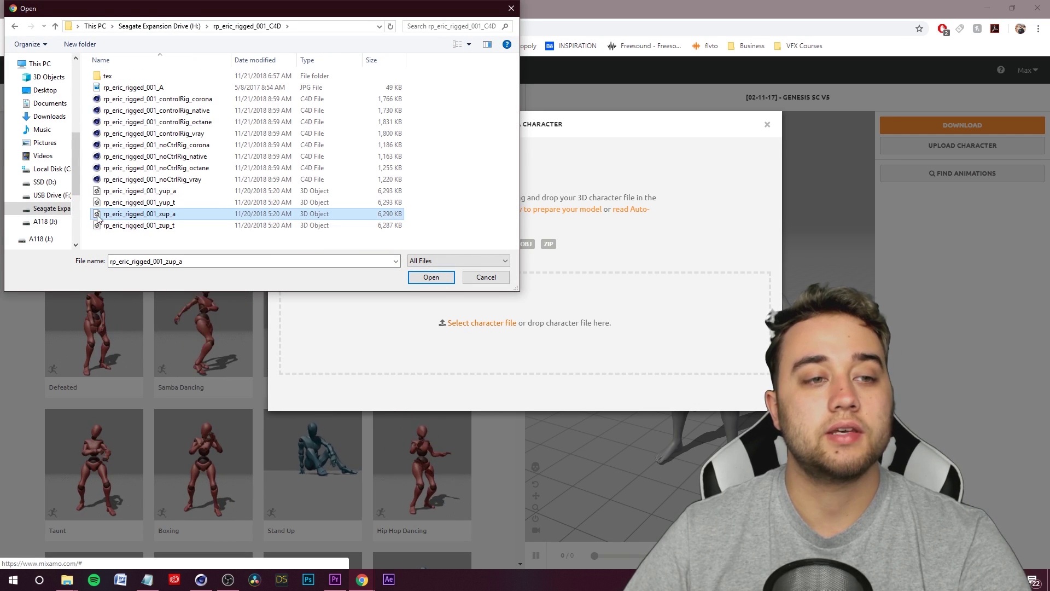
click(427, 277)
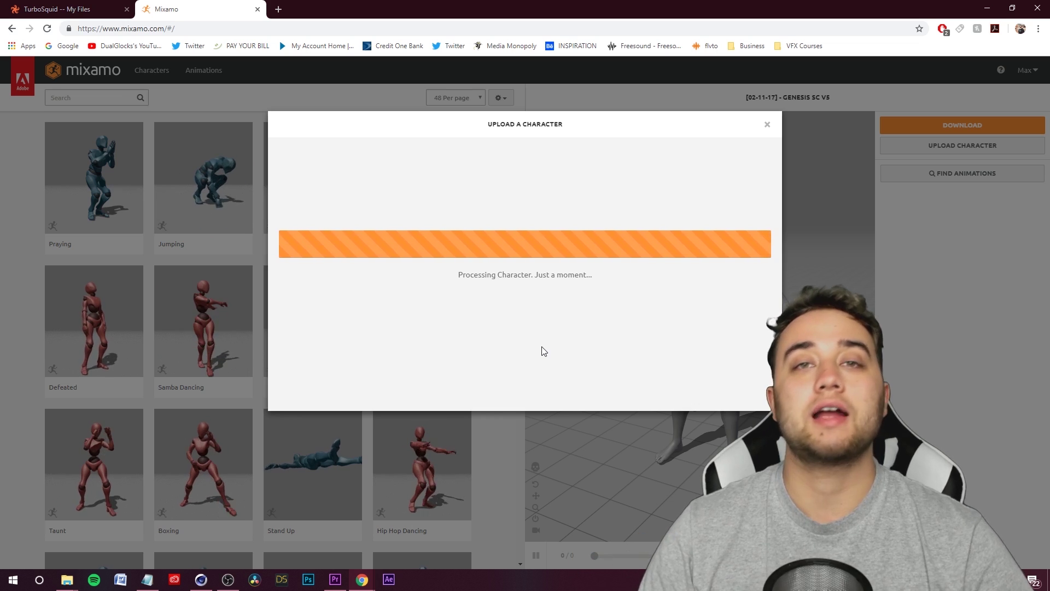
Review the auto-rigged character, accept it as the new current character, and browse the animation library.
drag(514, 255, 405, 271)
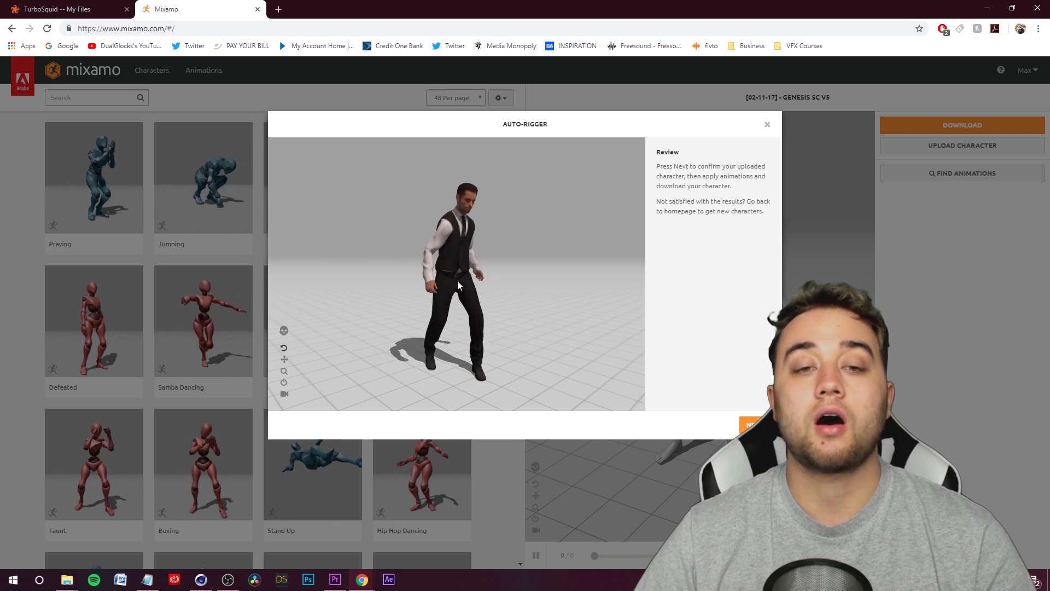
click(751, 426)
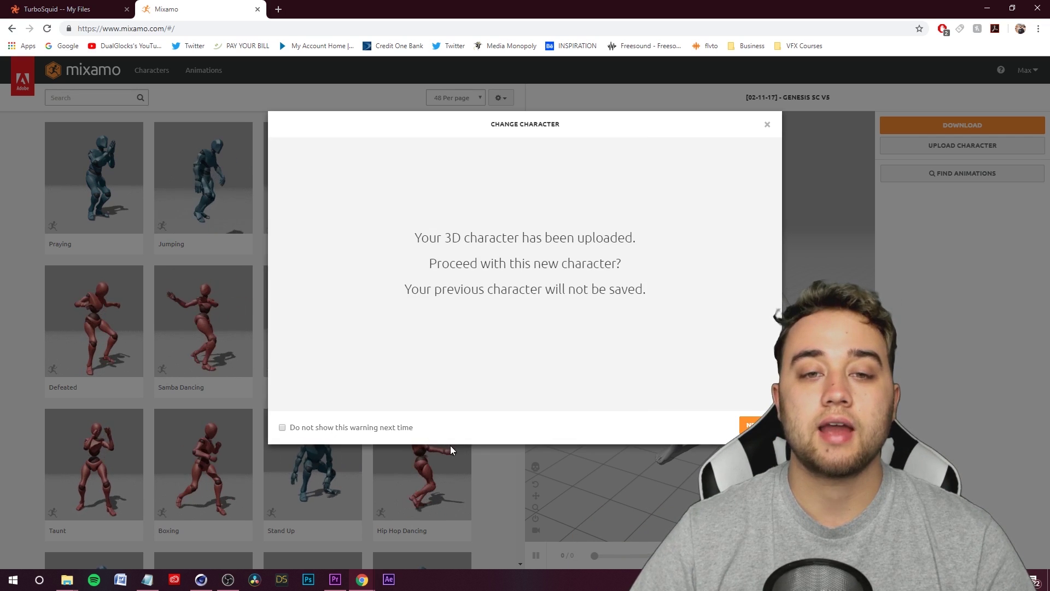
click(750, 425)
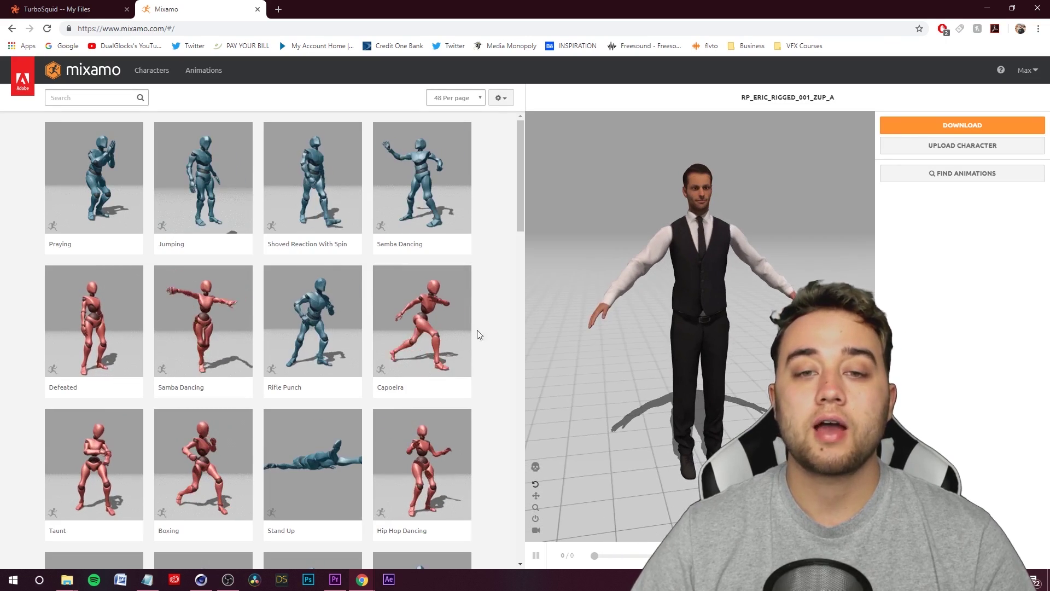
scroll(427, 339, down, 3)
scroll(364, 286, up, 3)
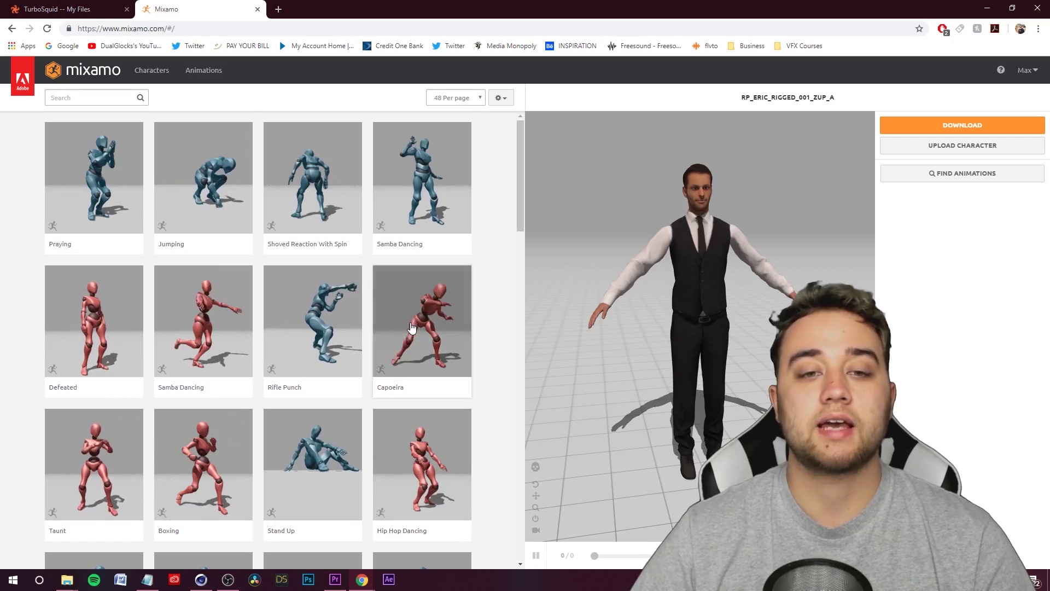
Preview the Capoeira animation on the character and search the animation library for "sword fight".
click(422, 322)
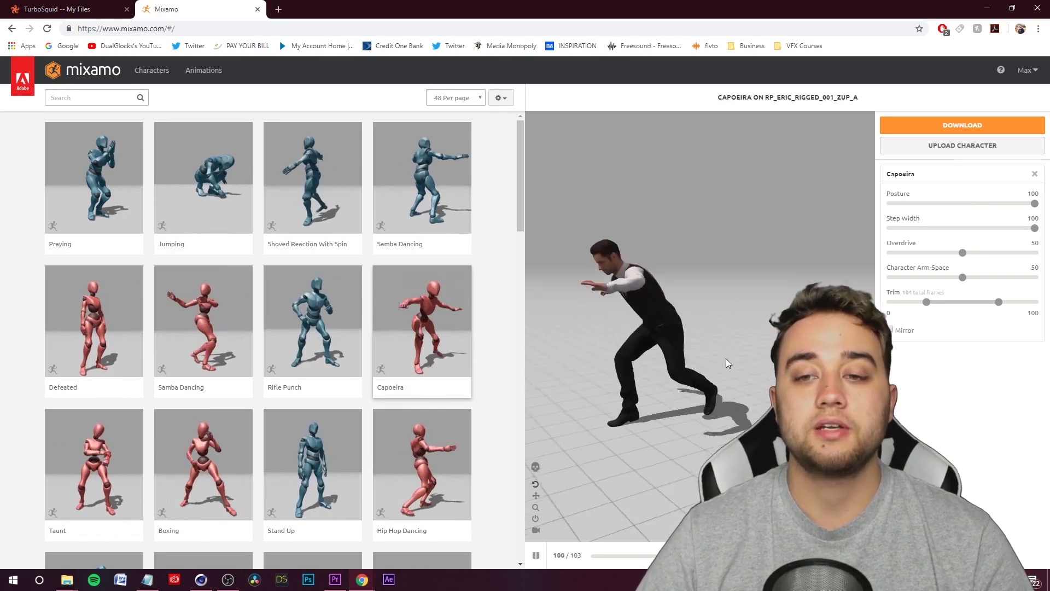
click(73, 98)
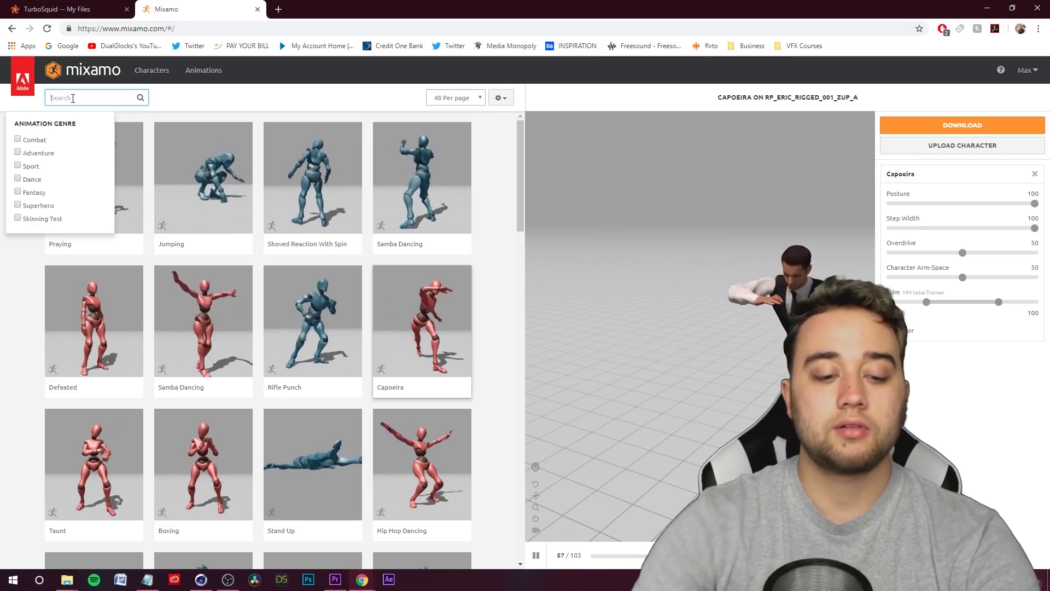
text(sword figh)
key(Return)
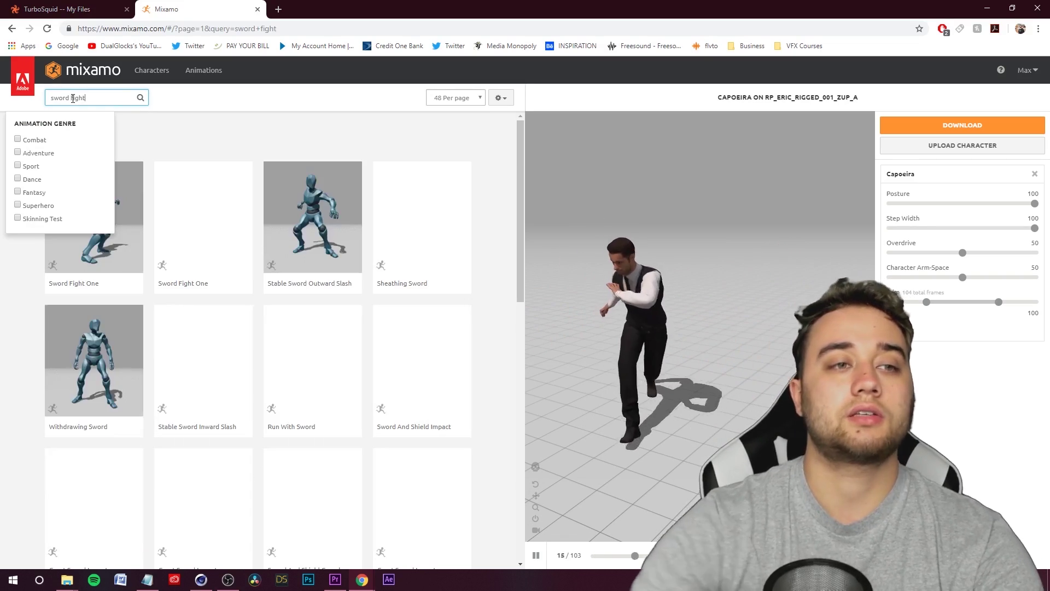
scroll(435, 411, down, 10)
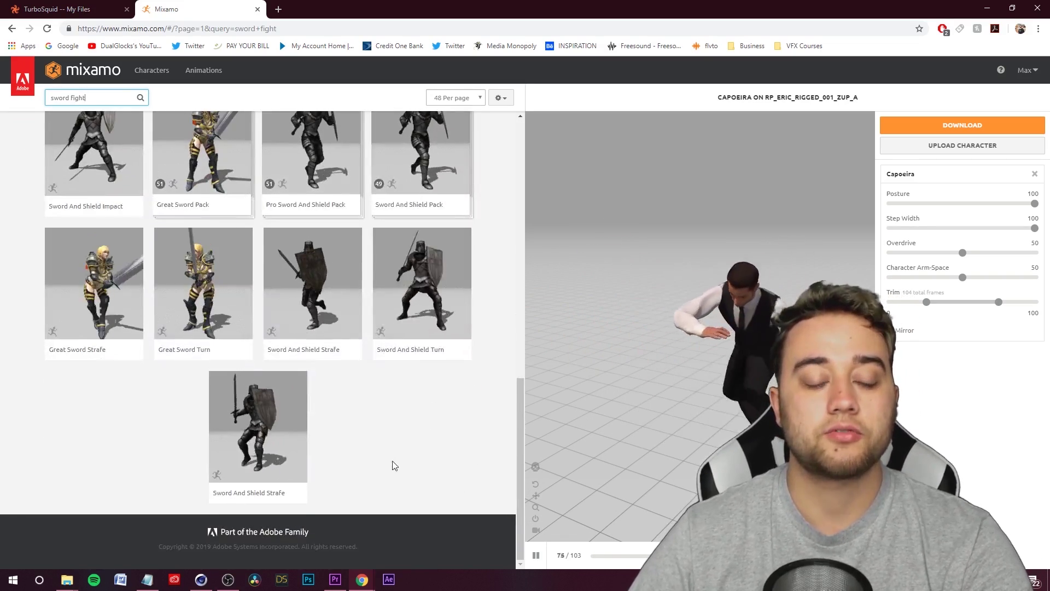
scroll(426, 461, up, 10)
Broaden the animation search to "sword" and preview the second Great Sword Slash animation on the character.
double_click(76, 97)
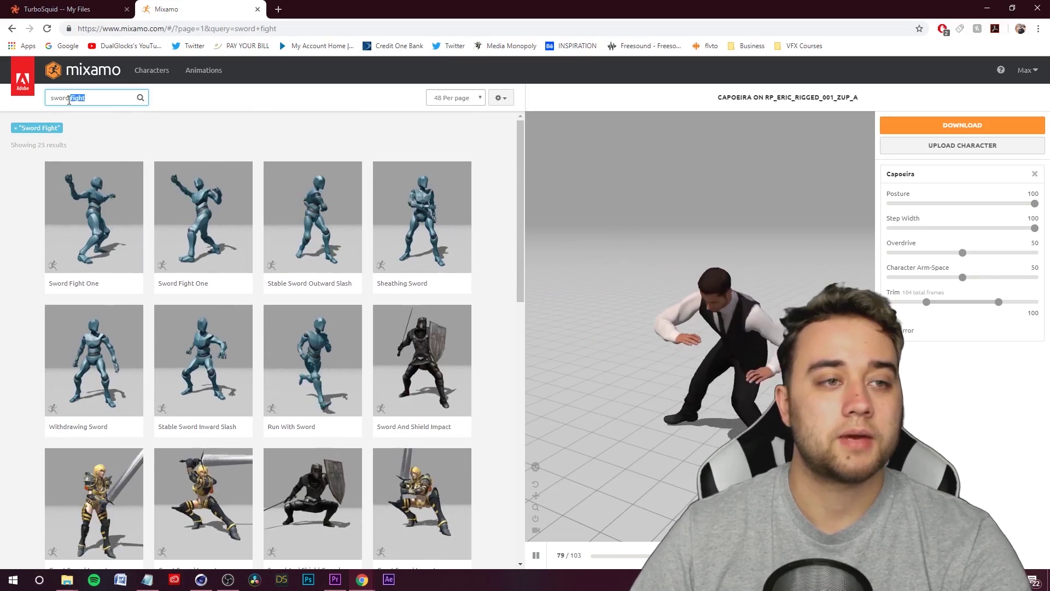
key(BackSpace)
key(Return)
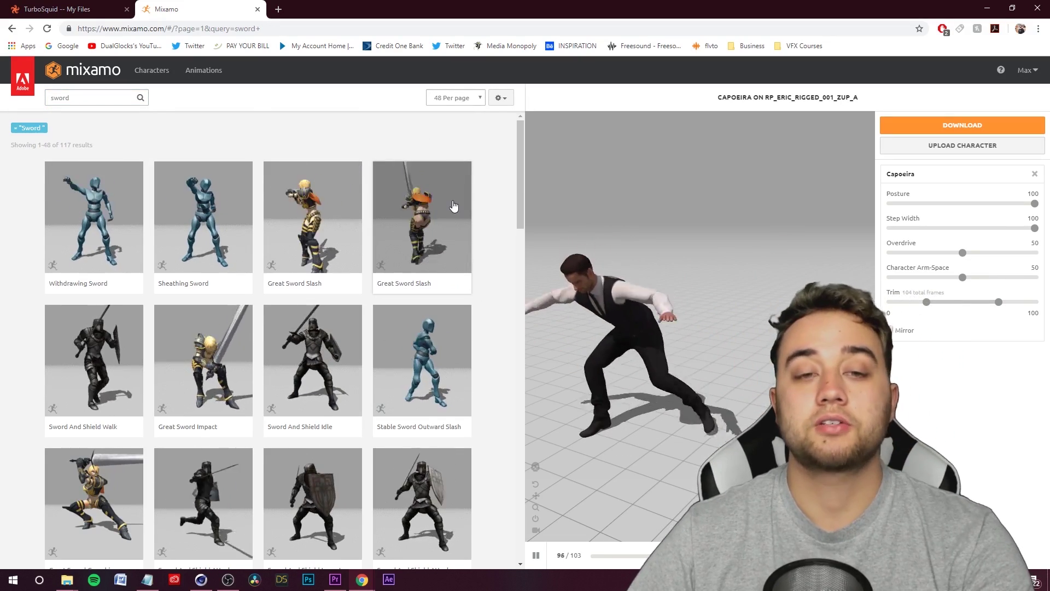
click(448, 225)
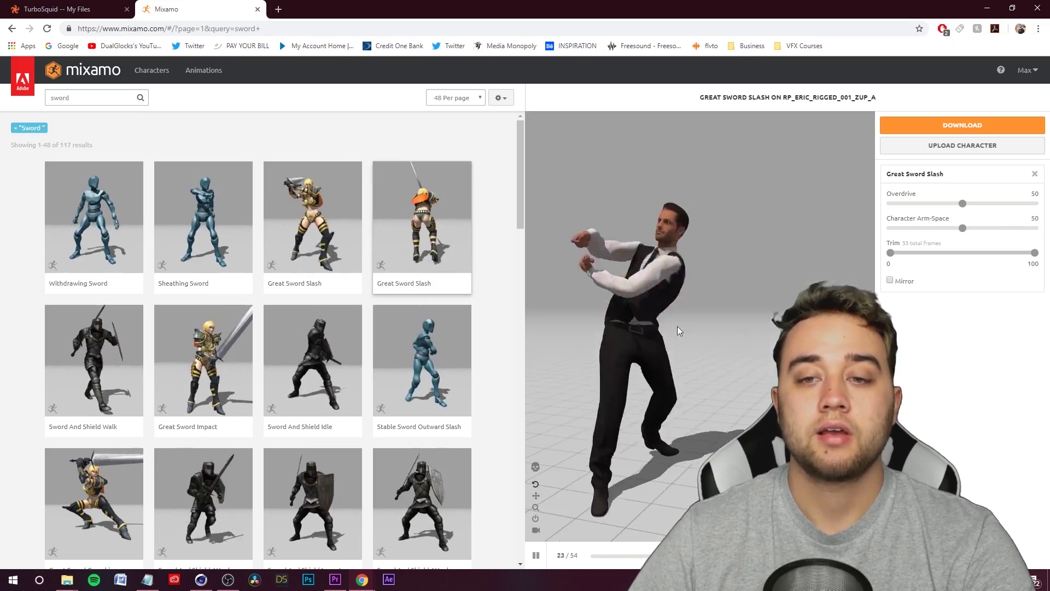
Apply the Great Sword Slide Attack animation to the character and look at its download settings.
scroll(415, 315, down, 3)
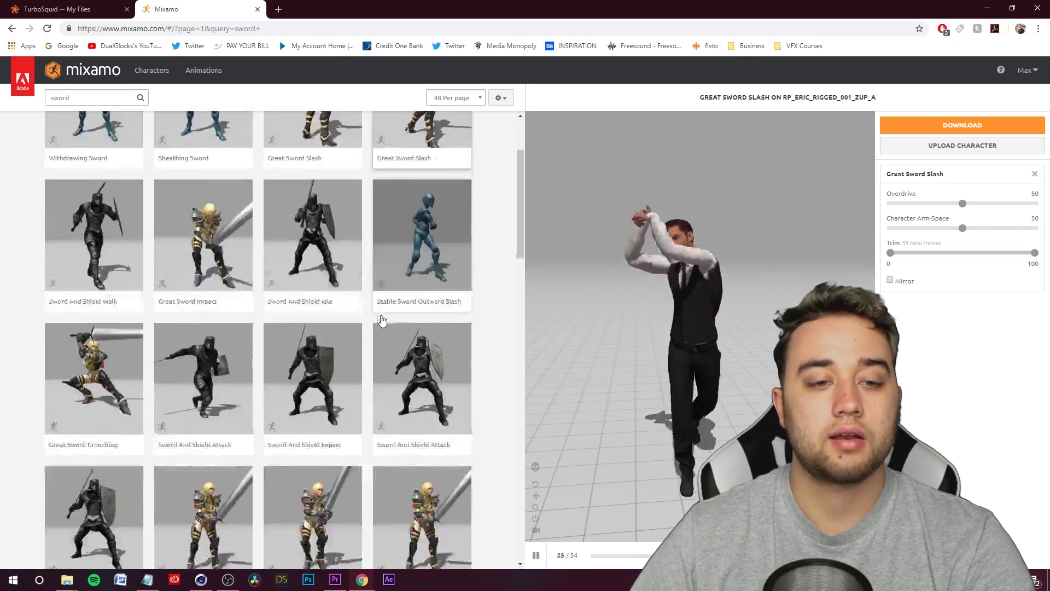
scroll(476, 481, down, 2)
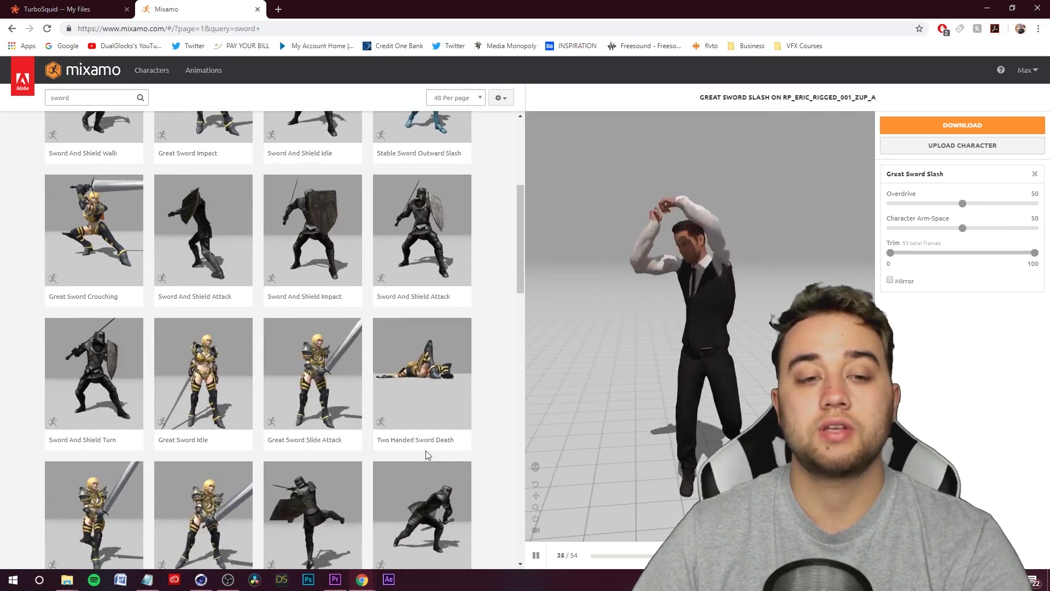
scroll(433, 454, down, 1)
click(313, 340)
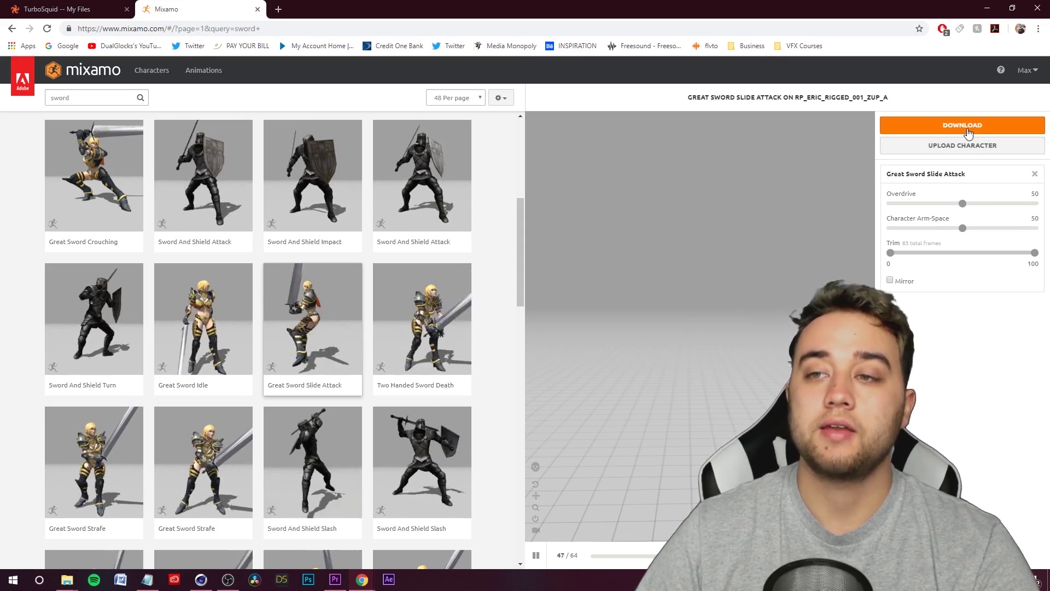
click(963, 125)
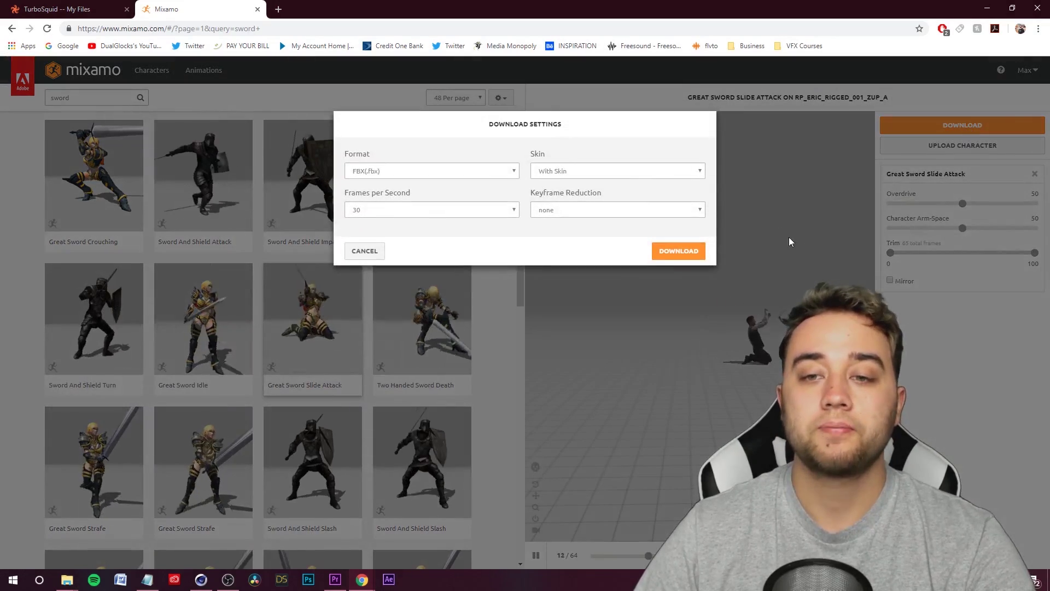
click(365, 251)
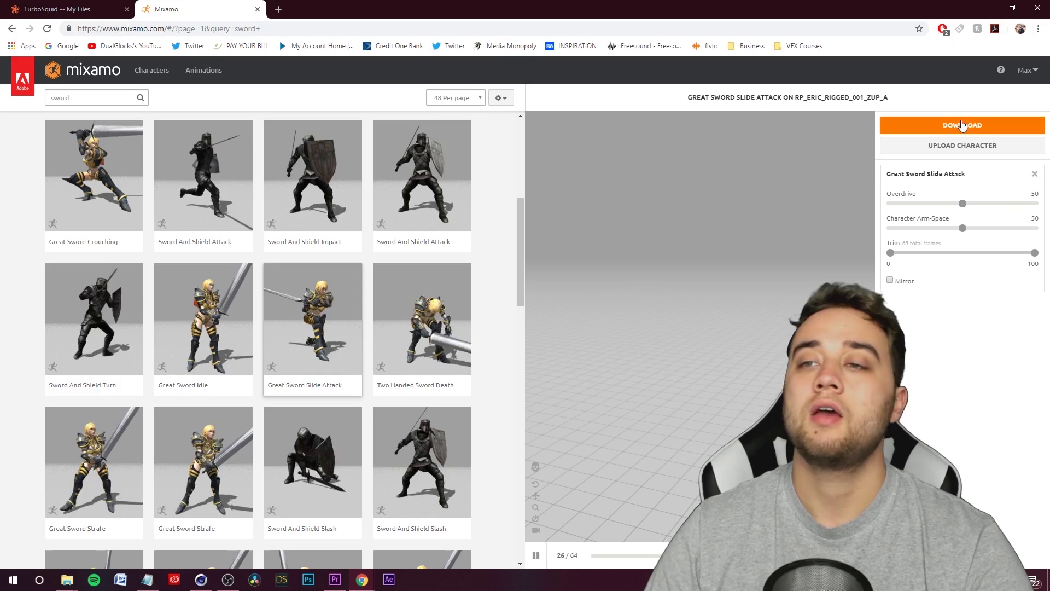
Download the Great Sword Slide Attack animation as FBX with skin at 60 frames per second.
click(955, 125)
click(433, 213)
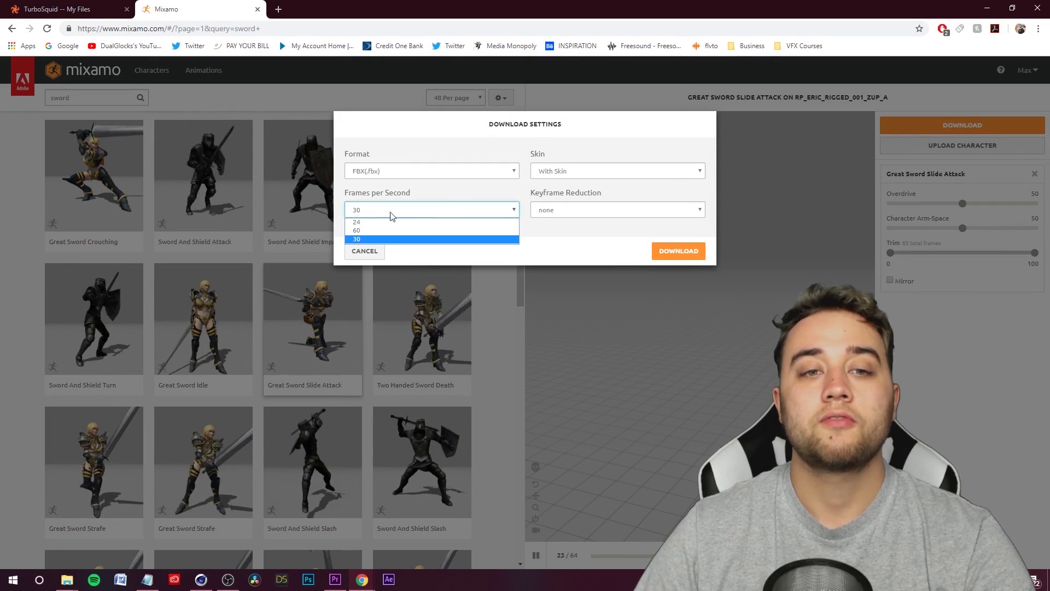
click(376, 234)
click(567, 173)
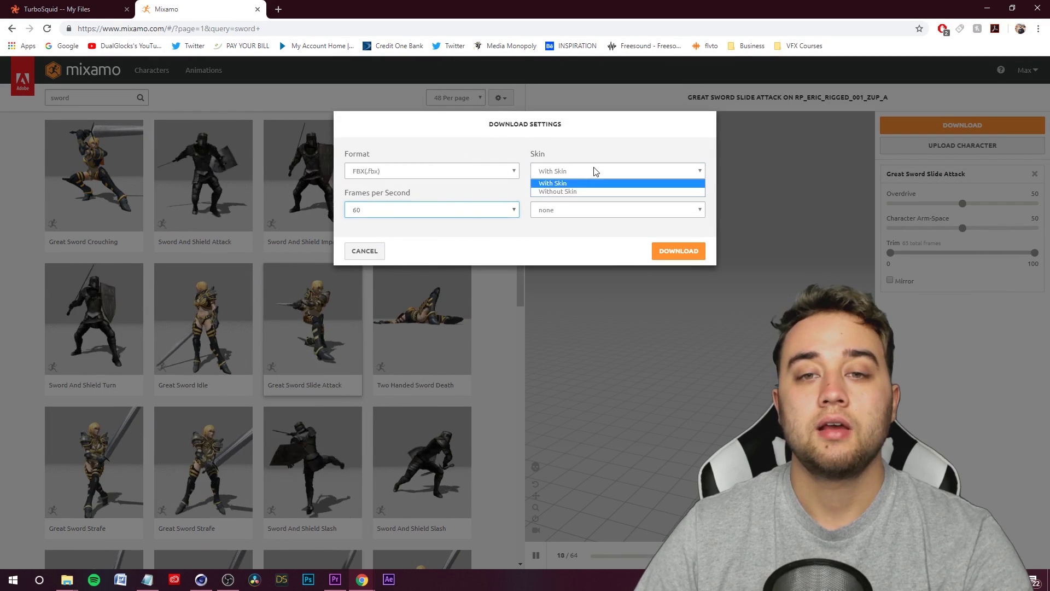
click(561, 167)
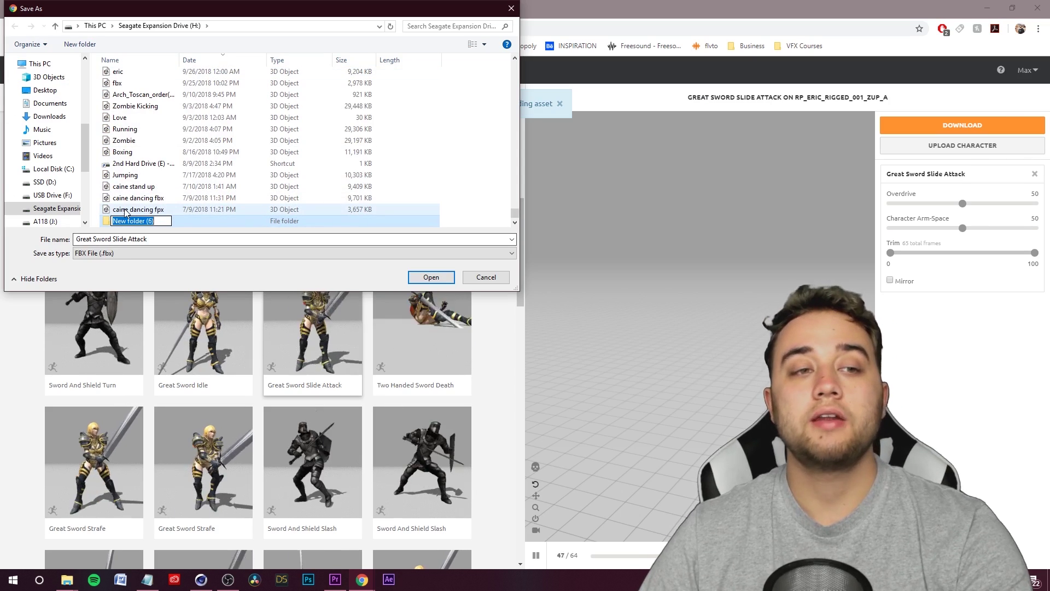
Save the Great Sword Slide Attack file in a new folder named sword fight animation tutorial on the Seagate Expansion Drive (H:).
text(sword fight animation tutorial)
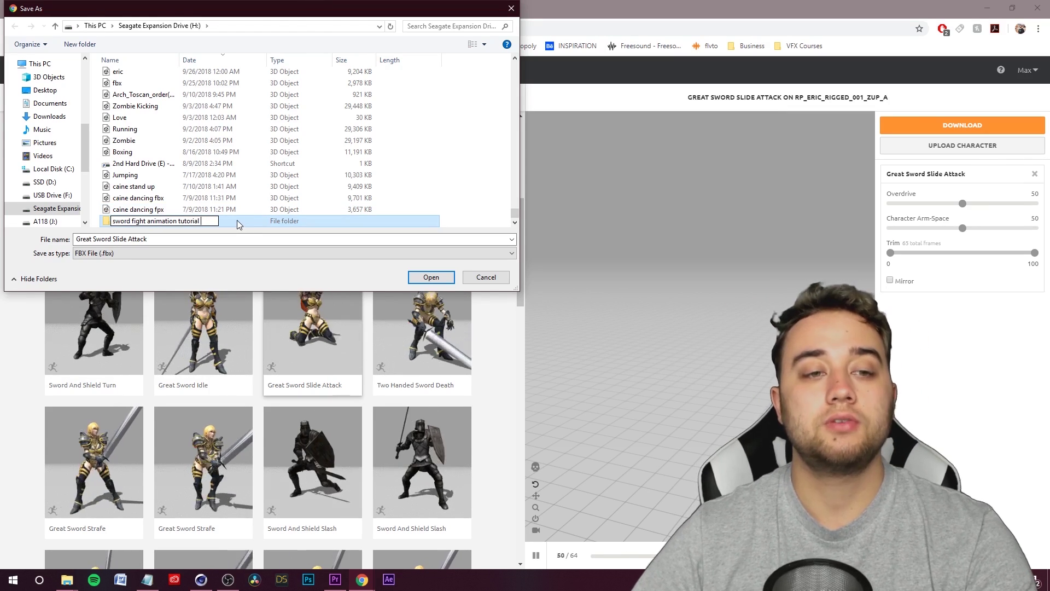
key(Return)
double_click(237, 220)
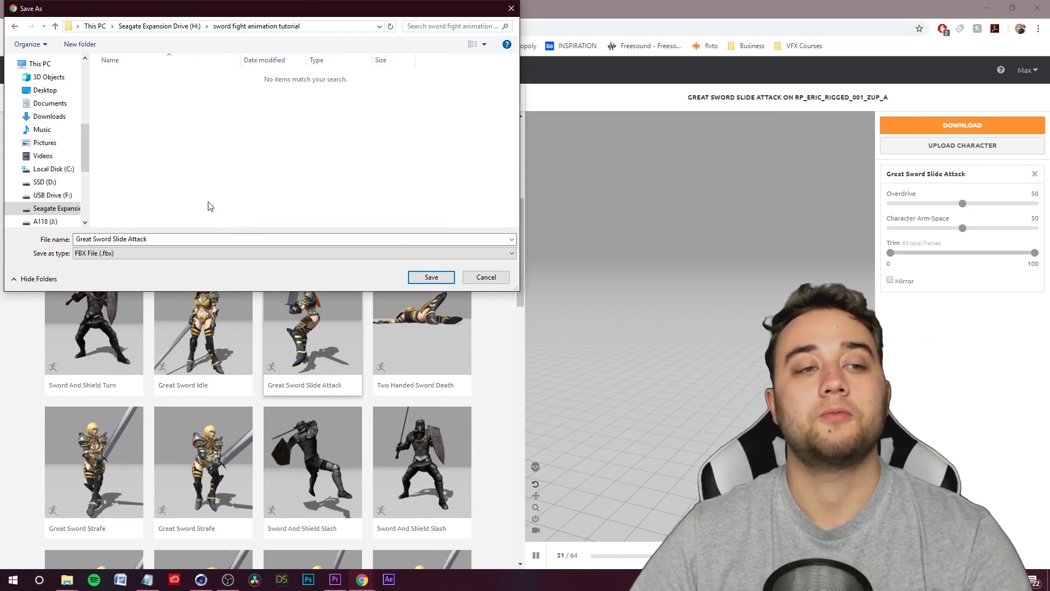
click(432, 277)
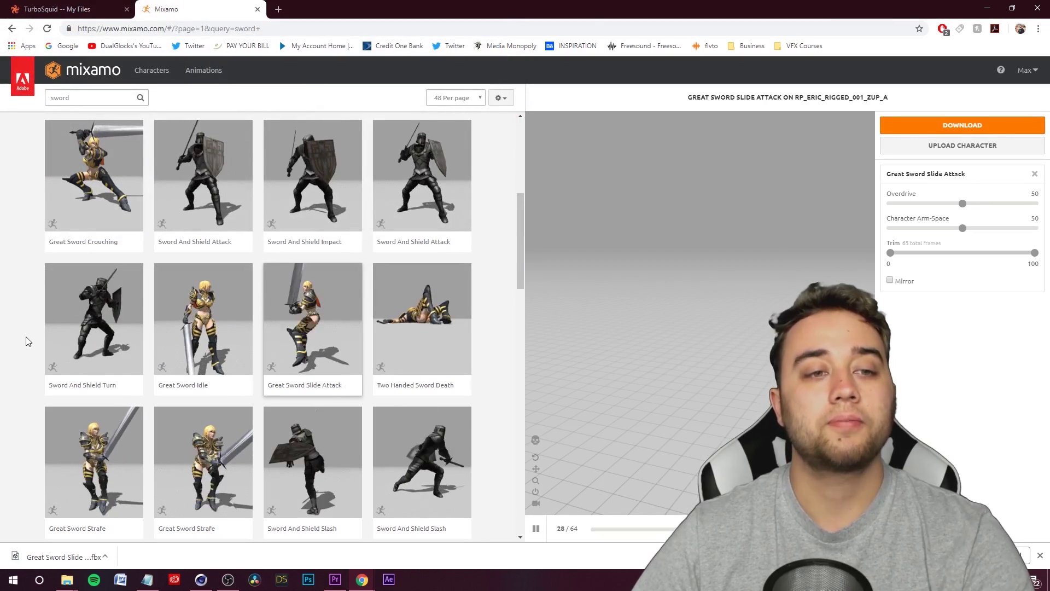
Look through the other sword animations, previewing Sword And Shield Slash and Great Sword Pack on the character.
scroll(447, 391, down, 1)
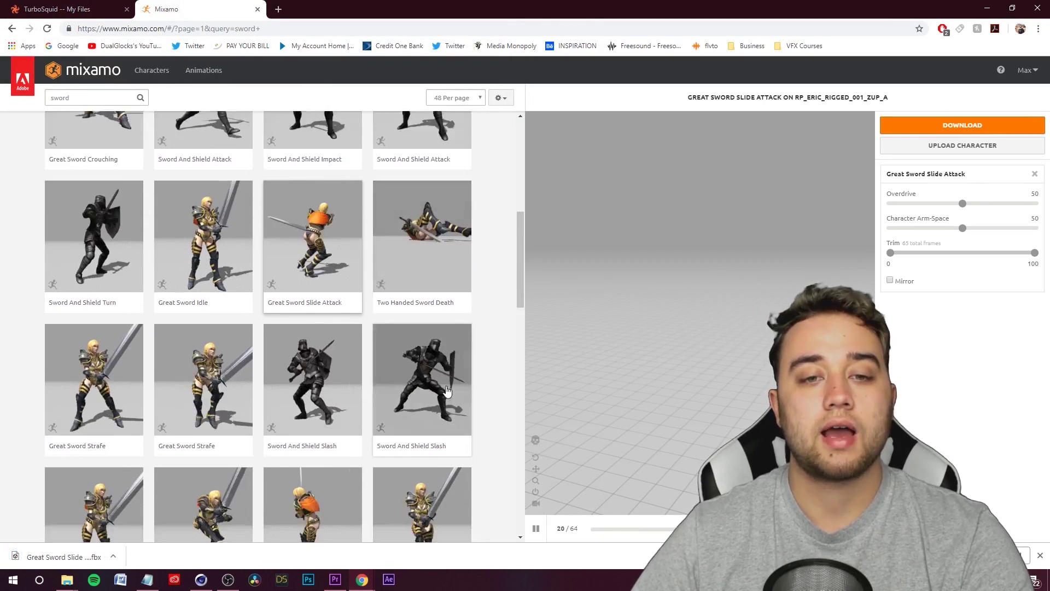
scroll(446, 388, down, 2)
scroll(415, 377, up, 2)
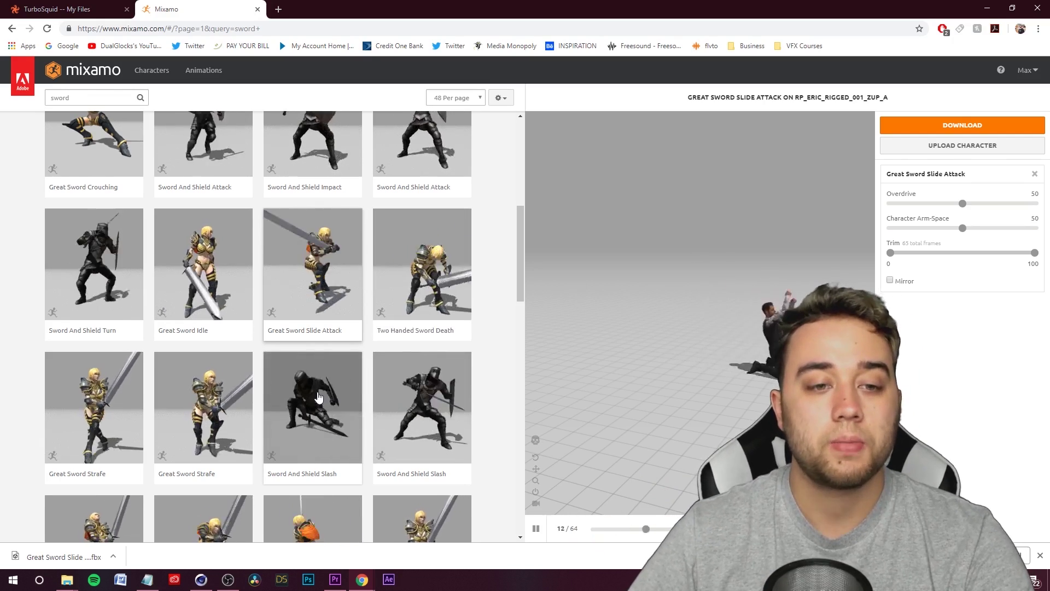
click(319, 397)
scroll(476, 404, down, 5)
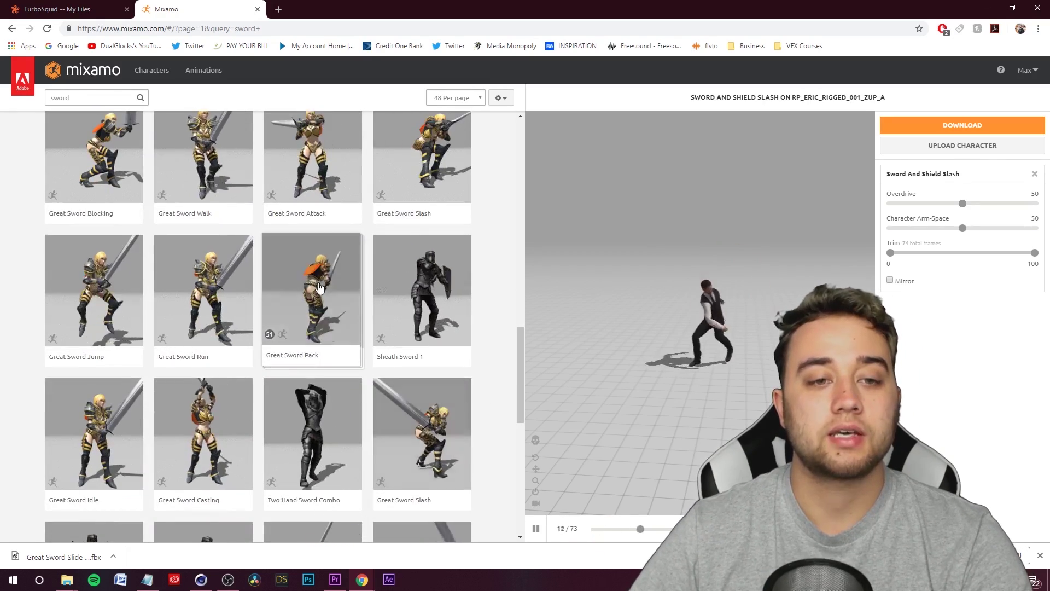
click(322, 289)
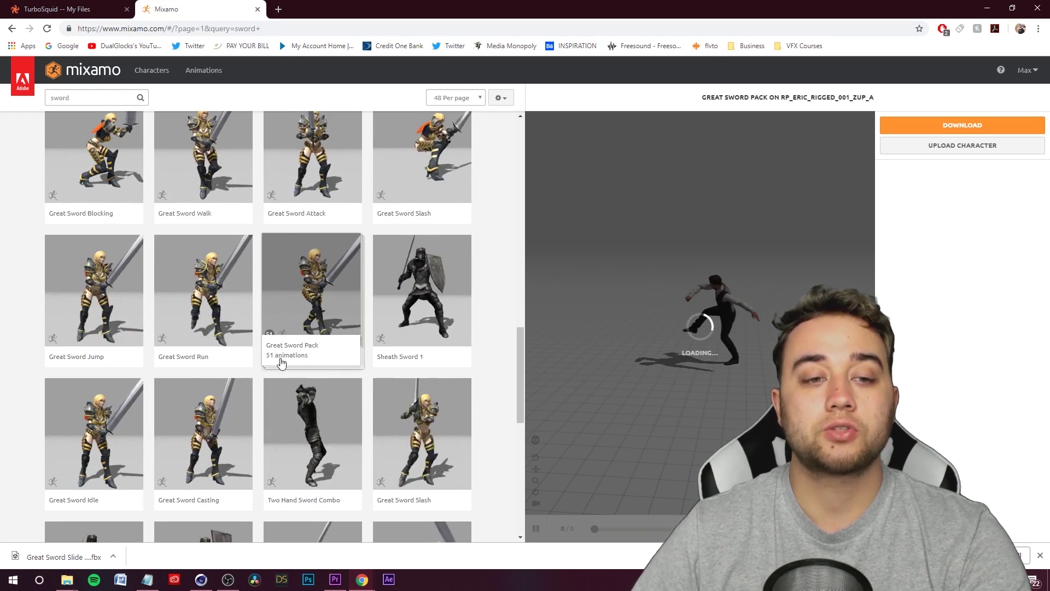
scroll(416, 356, up, 12)
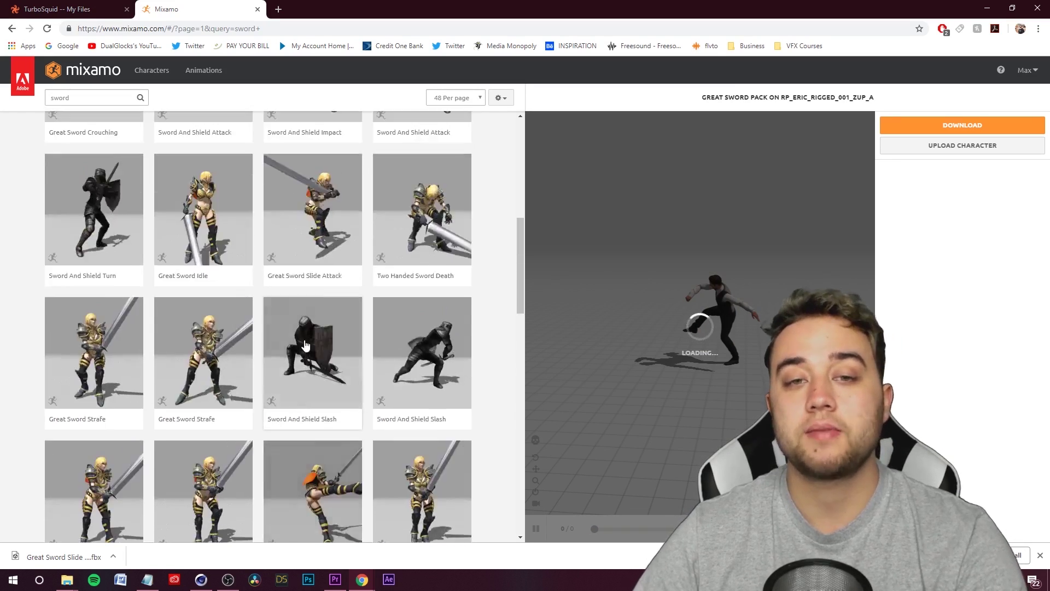
scroll(416, 328, up, 4)
Apply the first Great Sword Slash animation and download it as FBX with skin at 60 fps into the sword fight animation tutorial folder.
click(313, 230)
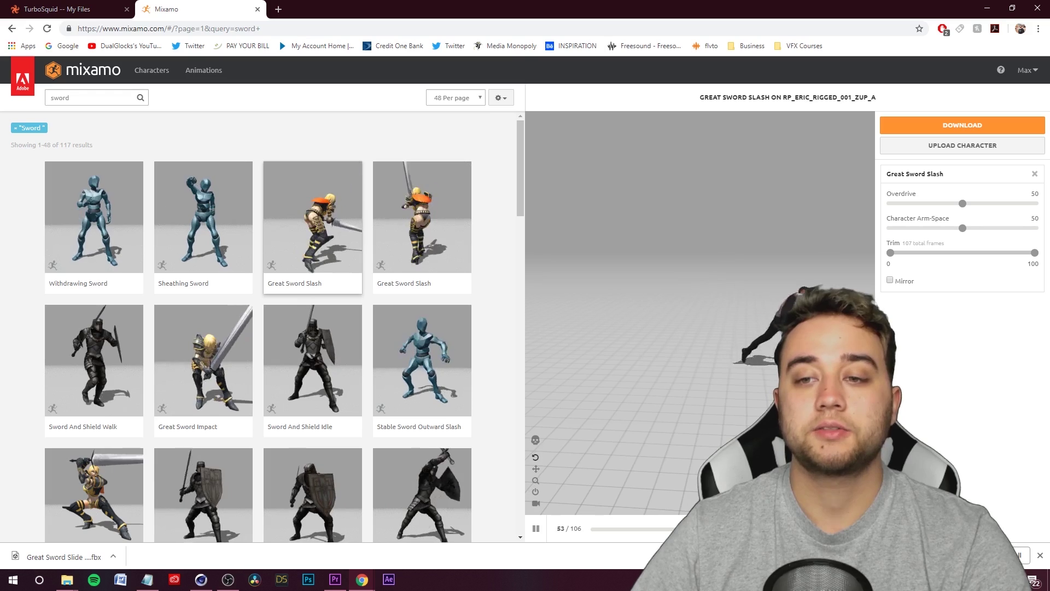
click(963, 123)
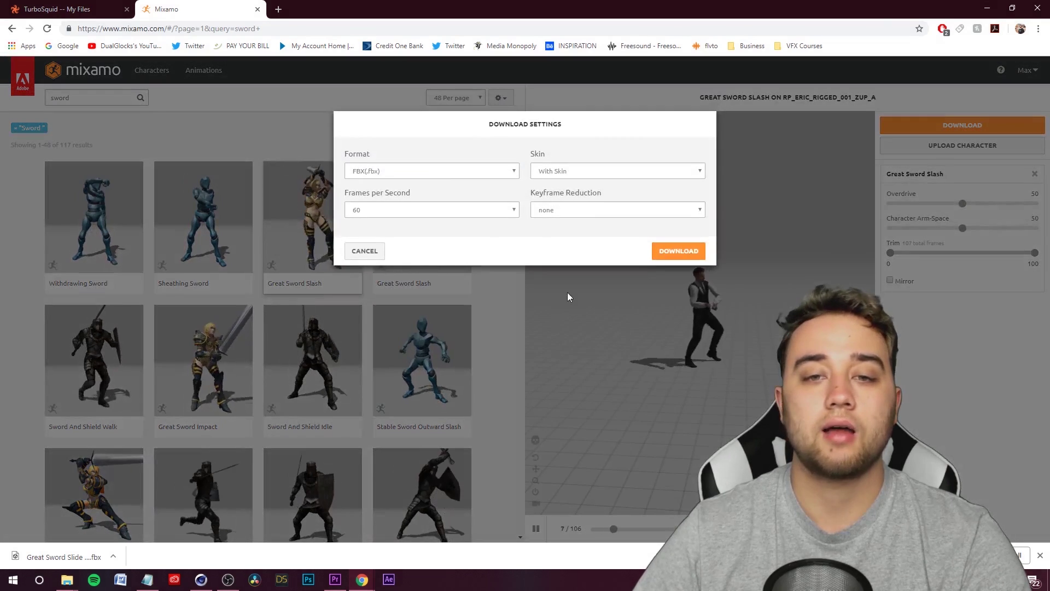
click(680, 252)
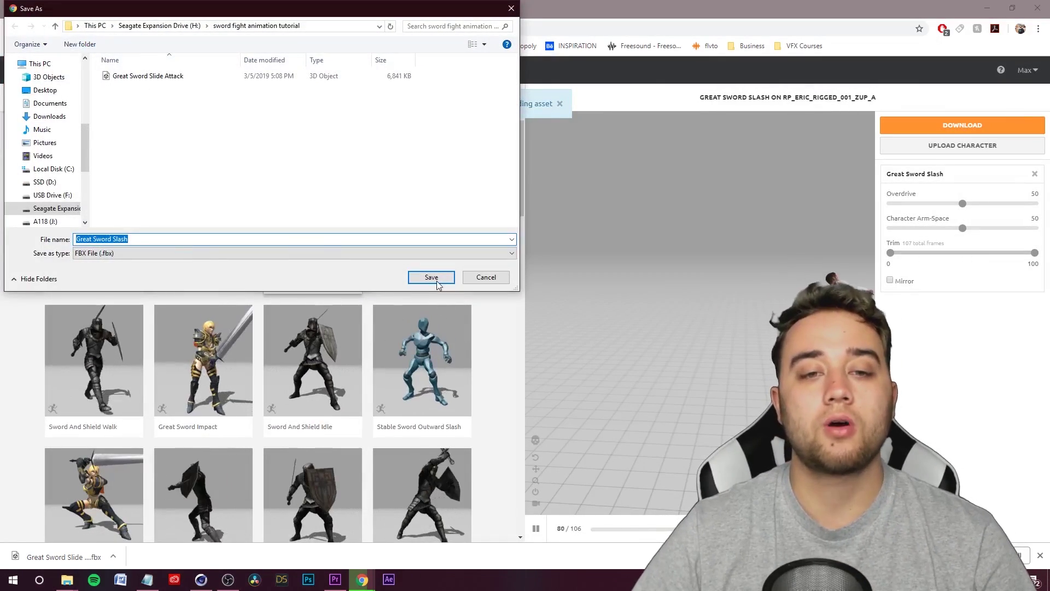
click(436, 279)
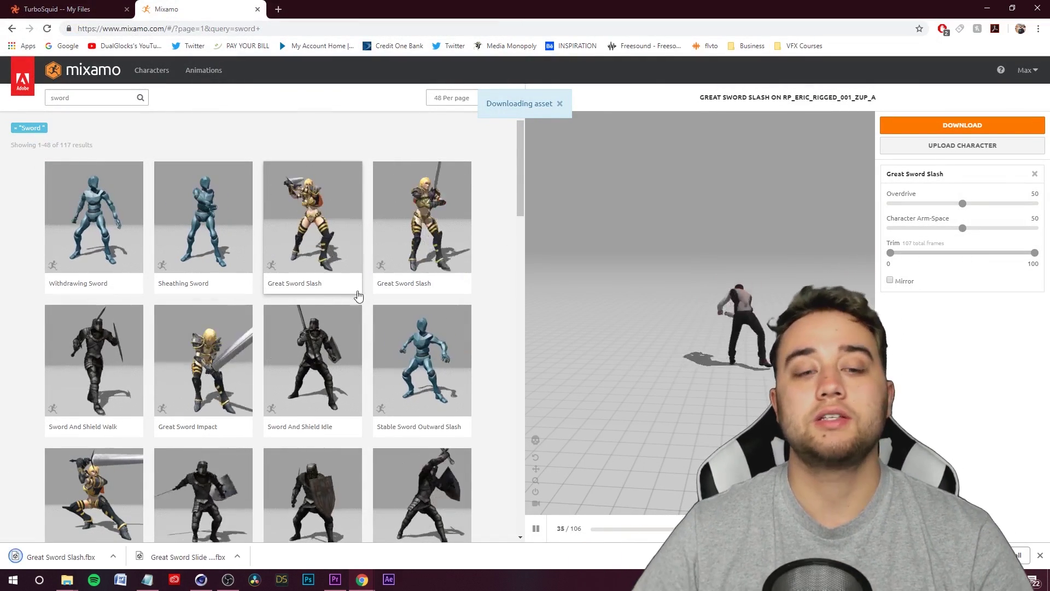
Switch to Cinema 4D and merge Great Sword Slash.fbx into the empty scene with the default import settings and the mixamo.com take.
click(202, 580)
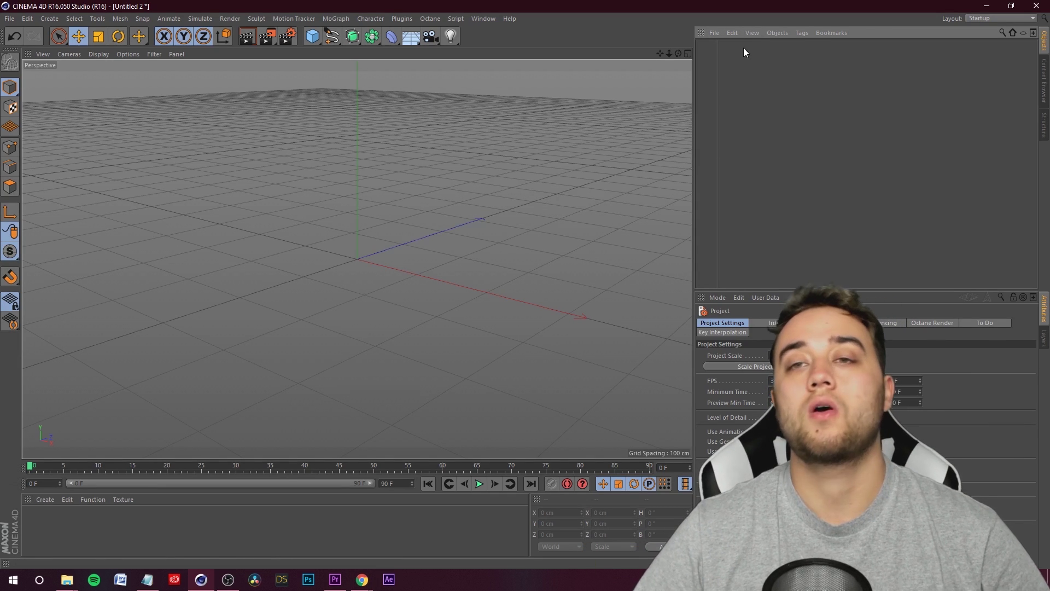
click(714, 33)
click(720, 48)
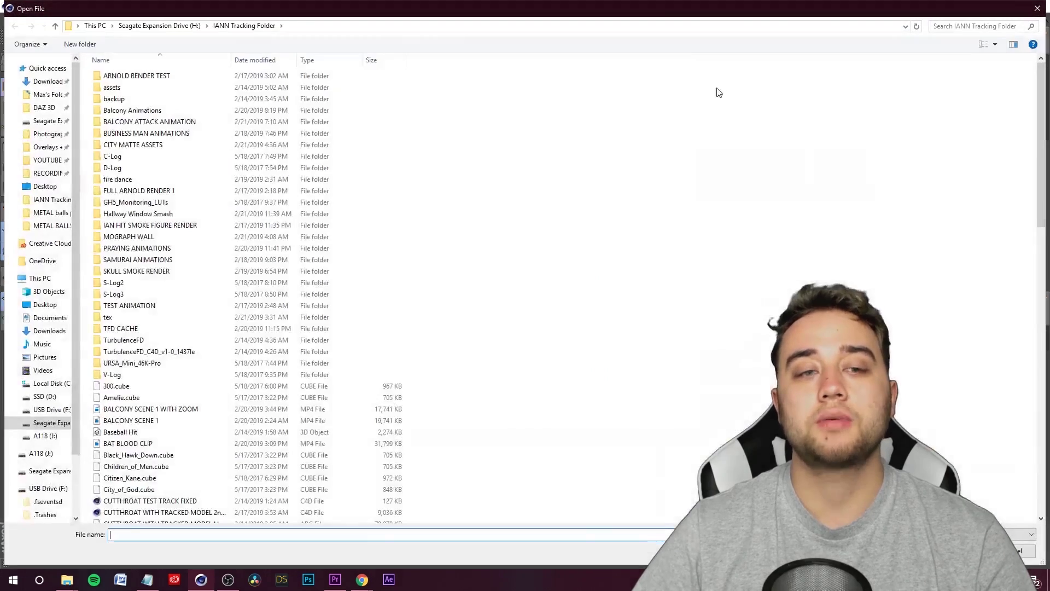
click(127, 76)
key(Return)
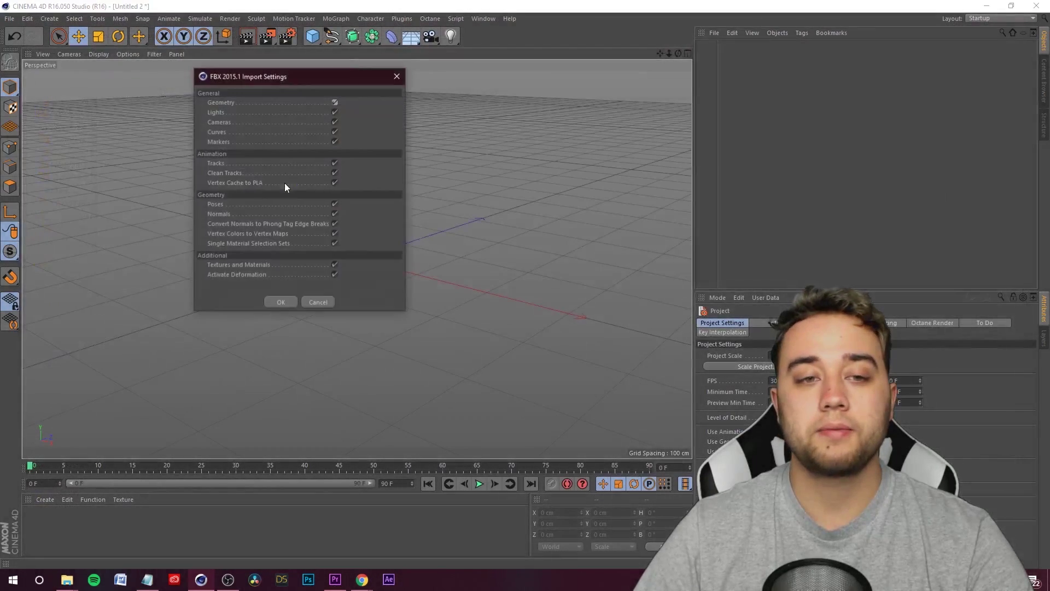
click(277, 302)
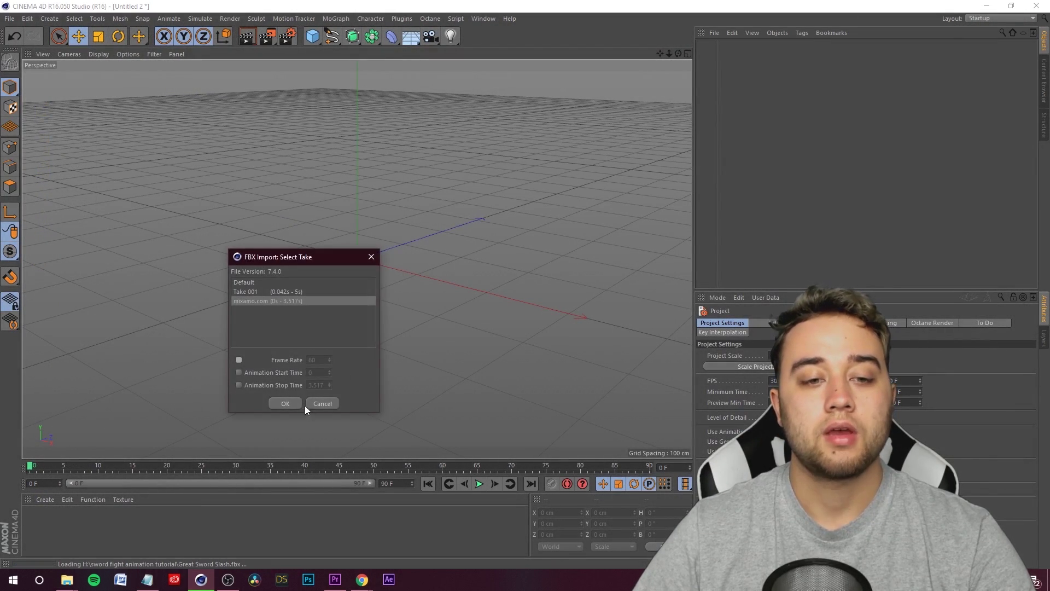
click(284, 405)
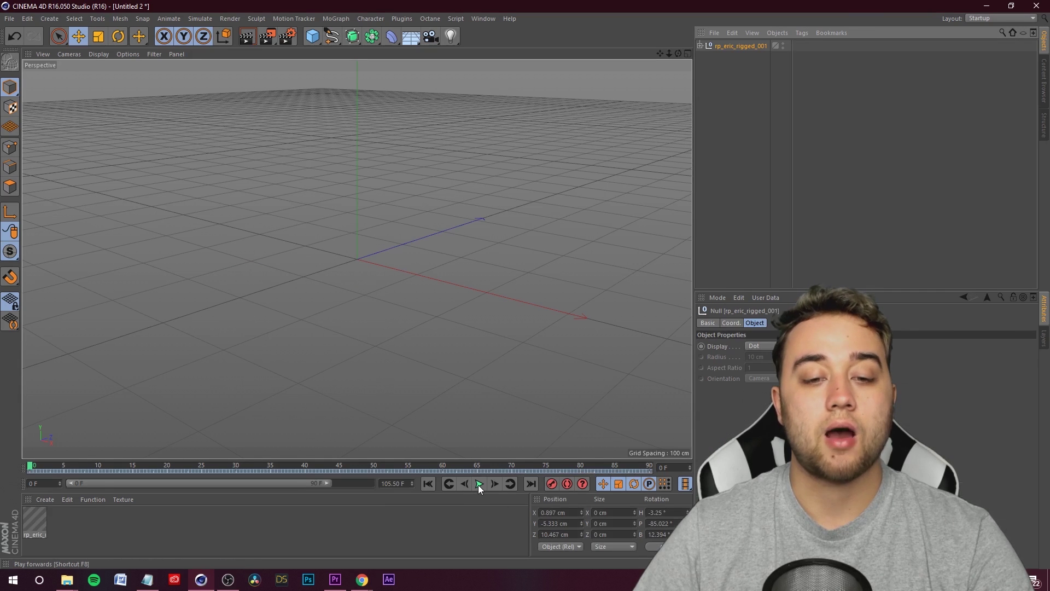
Play the imported figure's slash animation while viewing it from different angles, and return the timeline to frame 0.
alt+drag(411, 342, 629, 352)
click(479, 484)
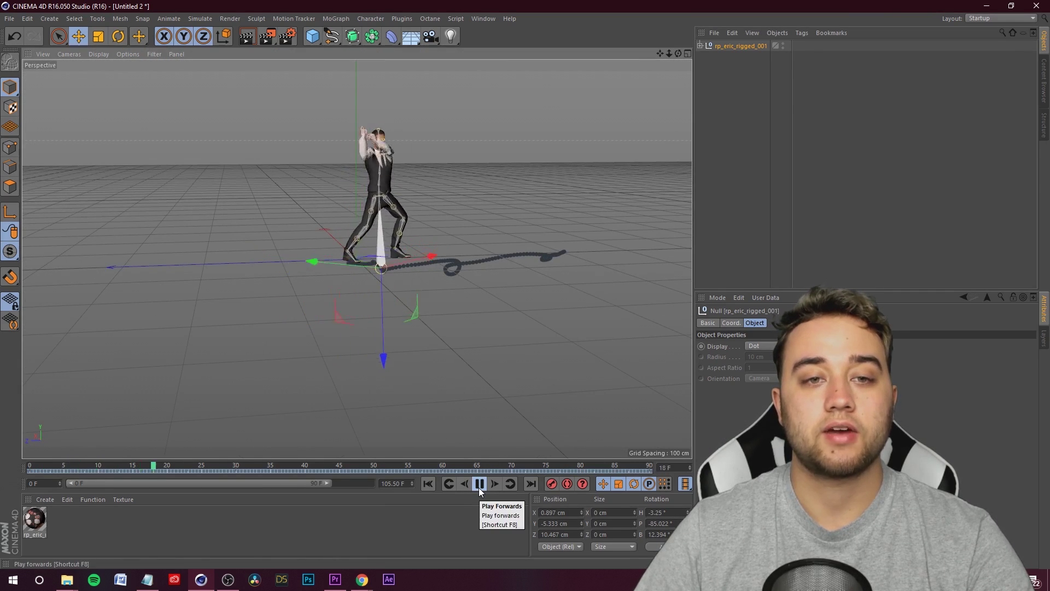
alt+drag(544, 328, 510, 376)
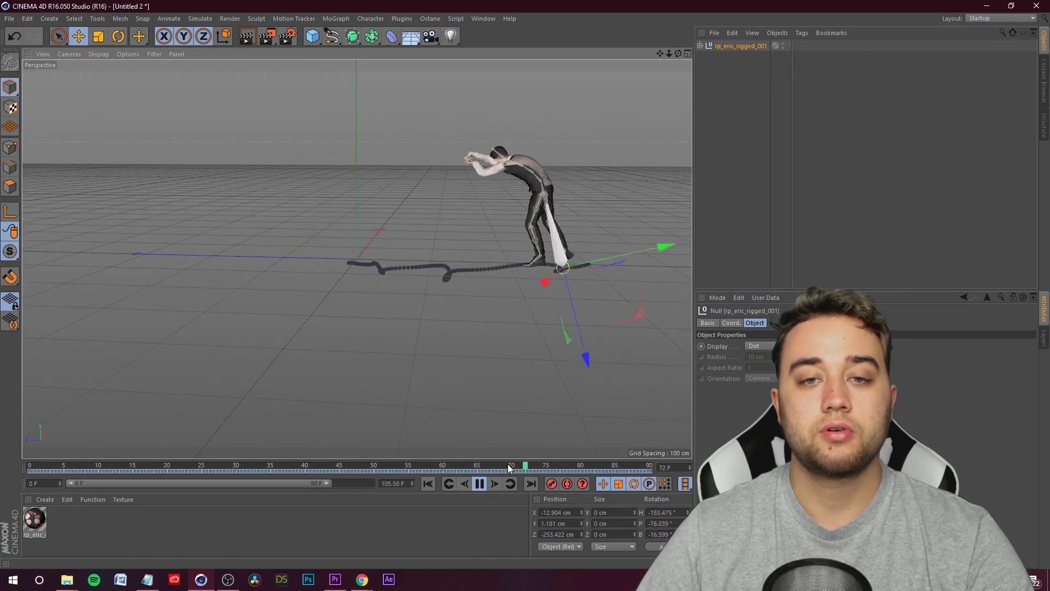
click(479, 484)
drag(58, 470, 24, 466)
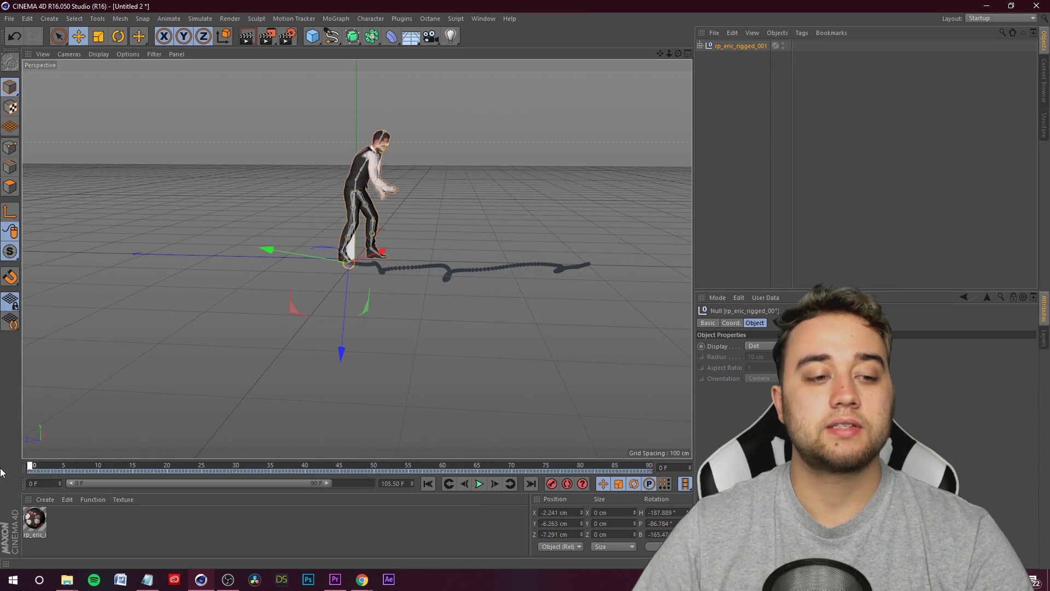
Remove the original texture tag from the figure's rp_eric_rigged_001_geo mesh.
click(700, 46)
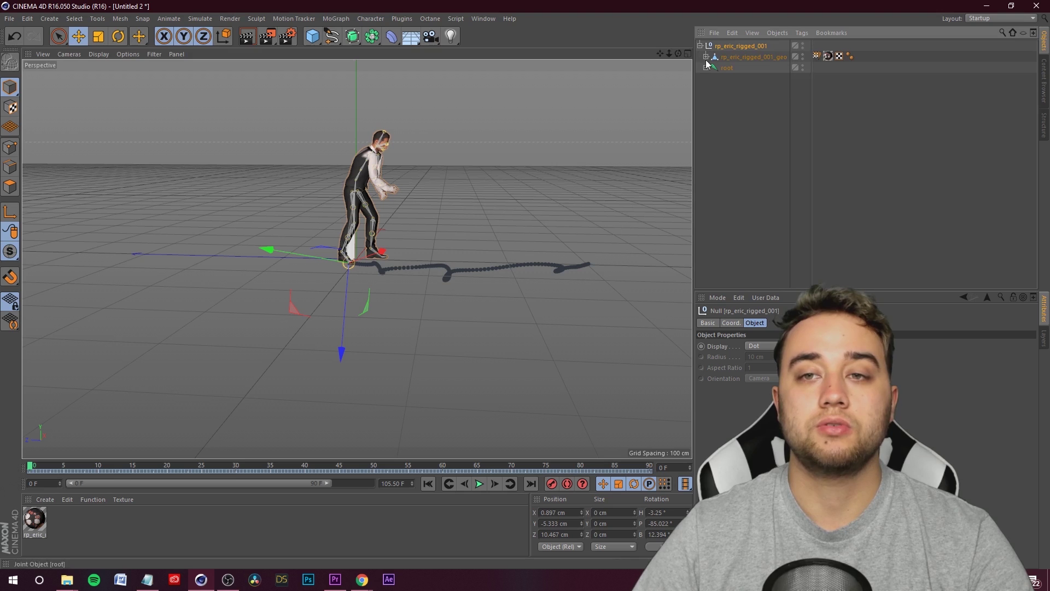
click(720, 90)
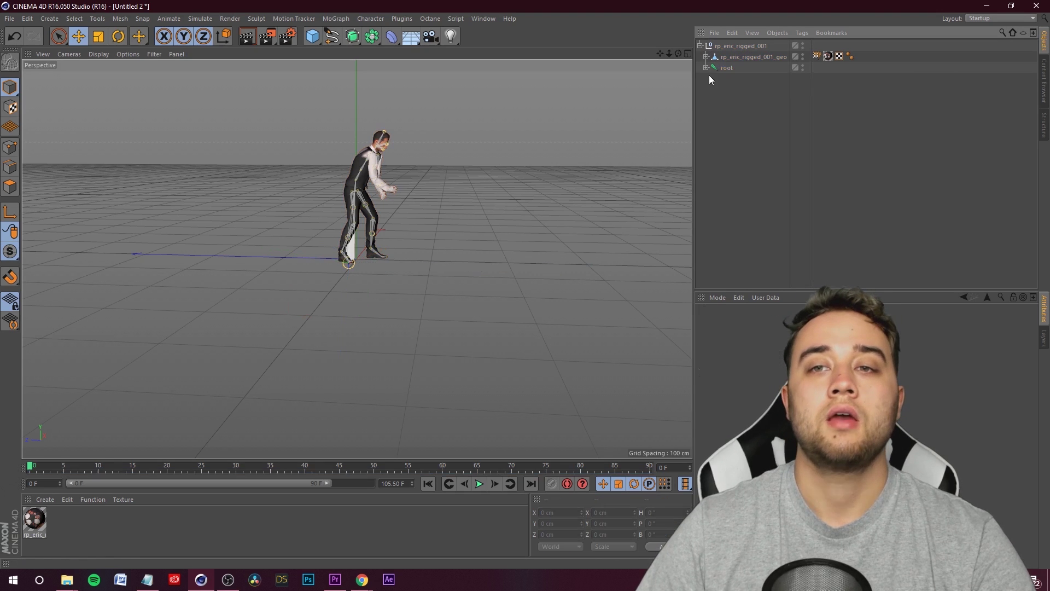
click(707, 57)
click(828, 56)
key(Delete)
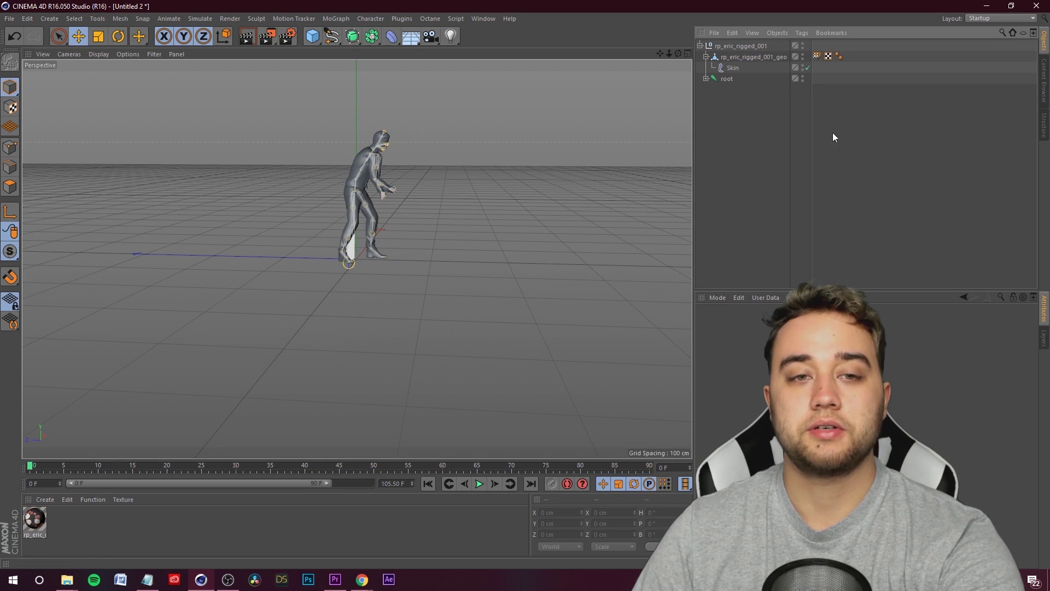
Create a new material with a black color (R 0, G 0, B 0) and apply it to the figure.
click(38, 500)
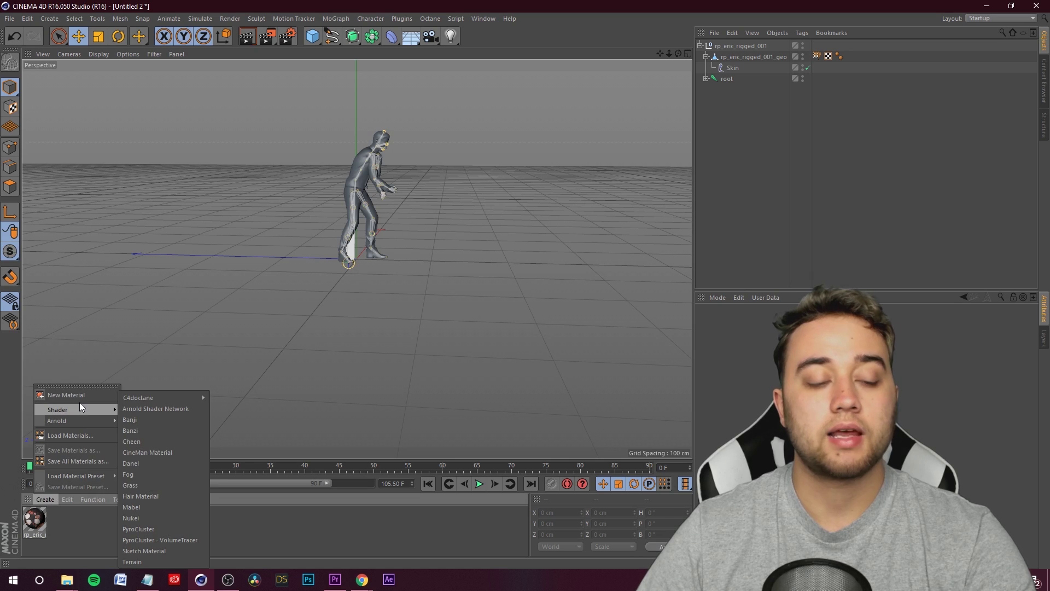
click(80, 395)
double_click(34, 518)
click(301, 135)
drag(296, 136, 312, 156)
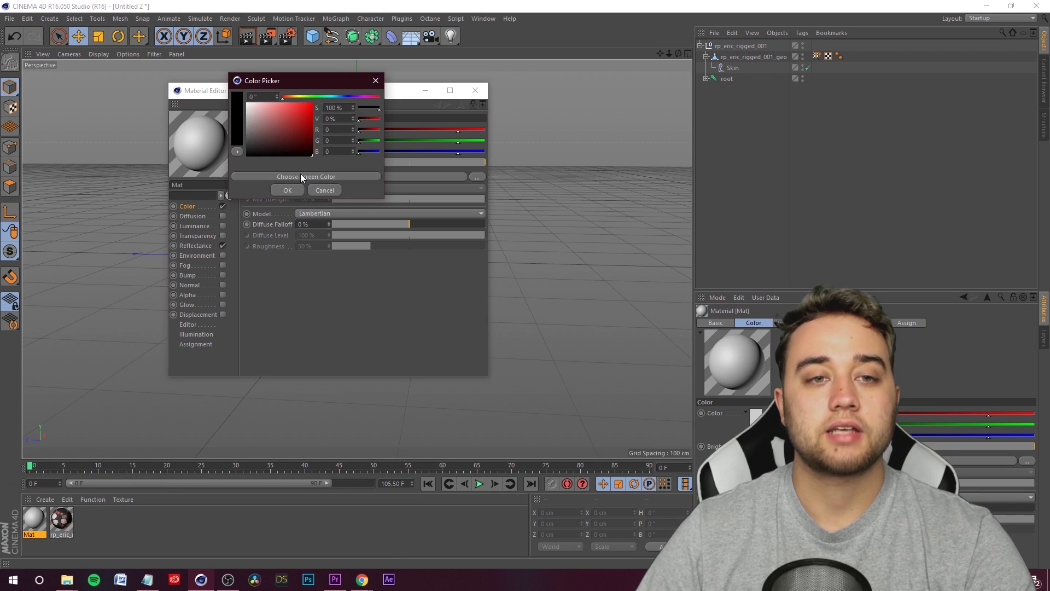
click(287, 187)
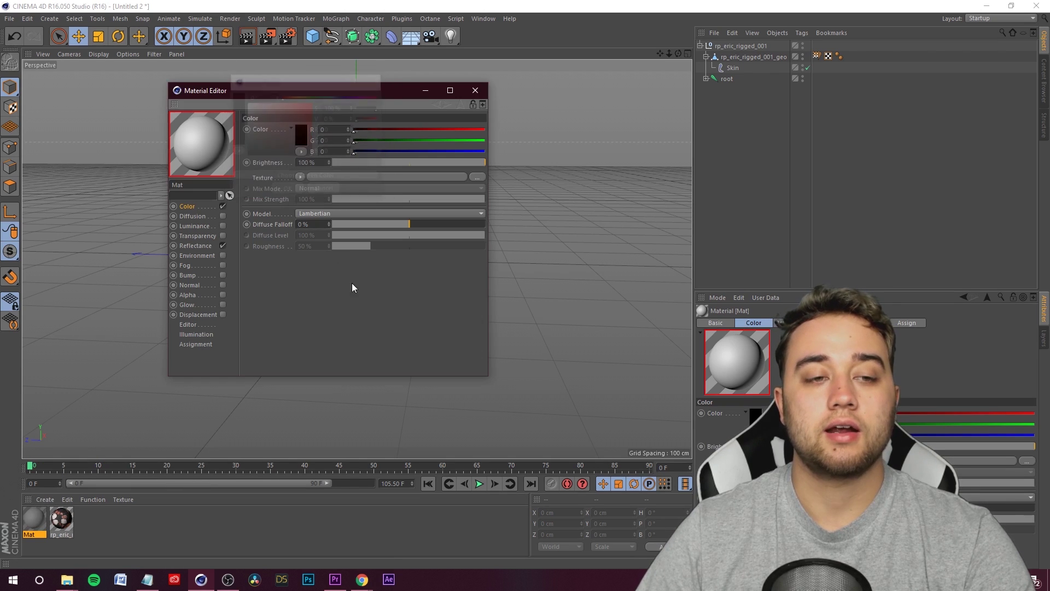
click(476, 90)
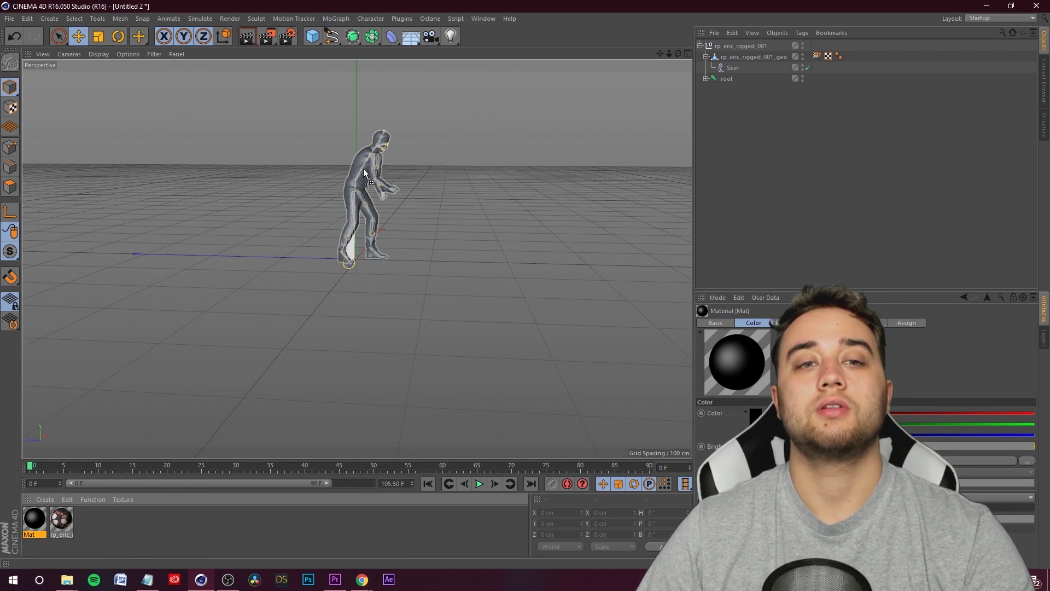
drag(364, 173, 364, 174)
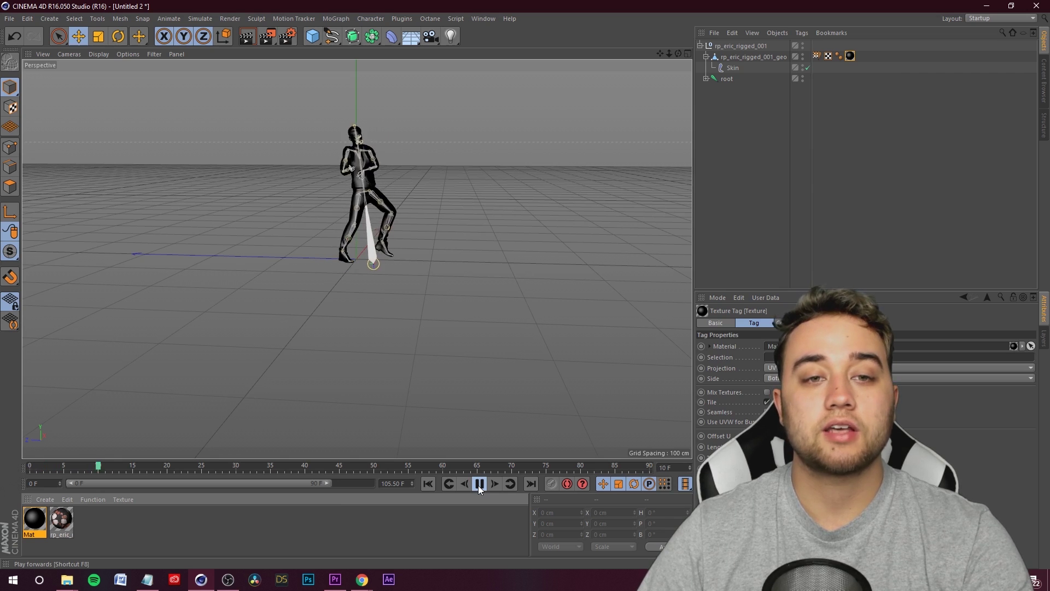
Play and scrub the black figure's slash animation from a few view angles, and return the timeline to frame 0.
click(479, 484)
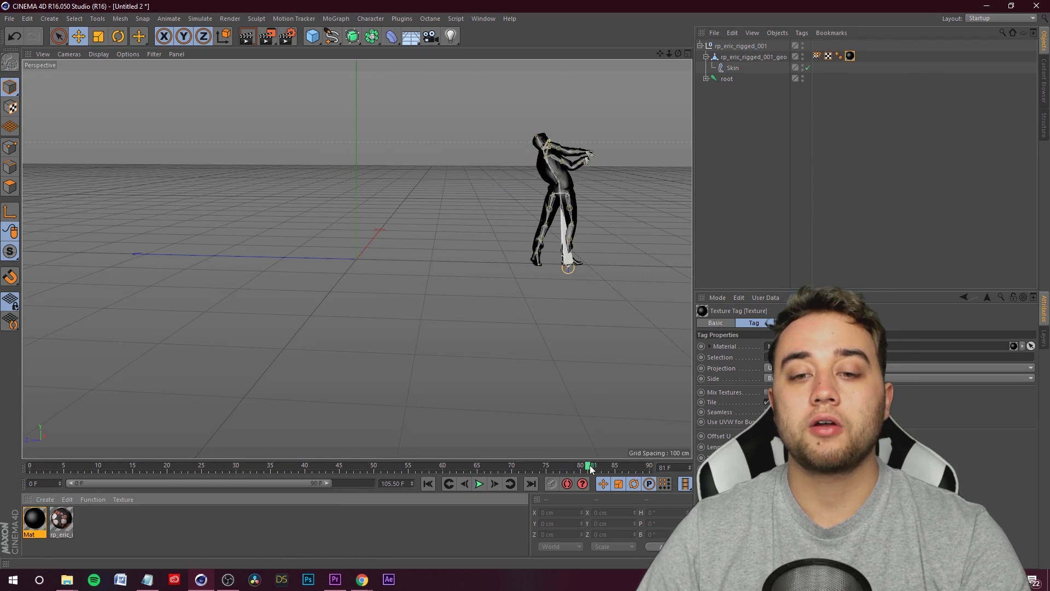
drag(591, 469, 146, 466)
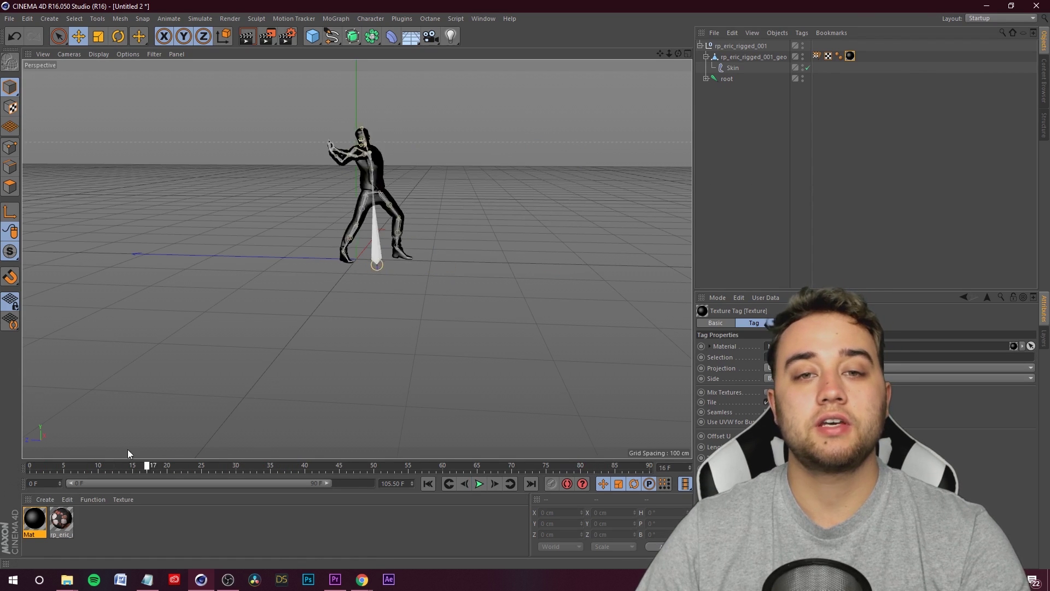
click(481, 487)
drag(373, 467, 23, 455)
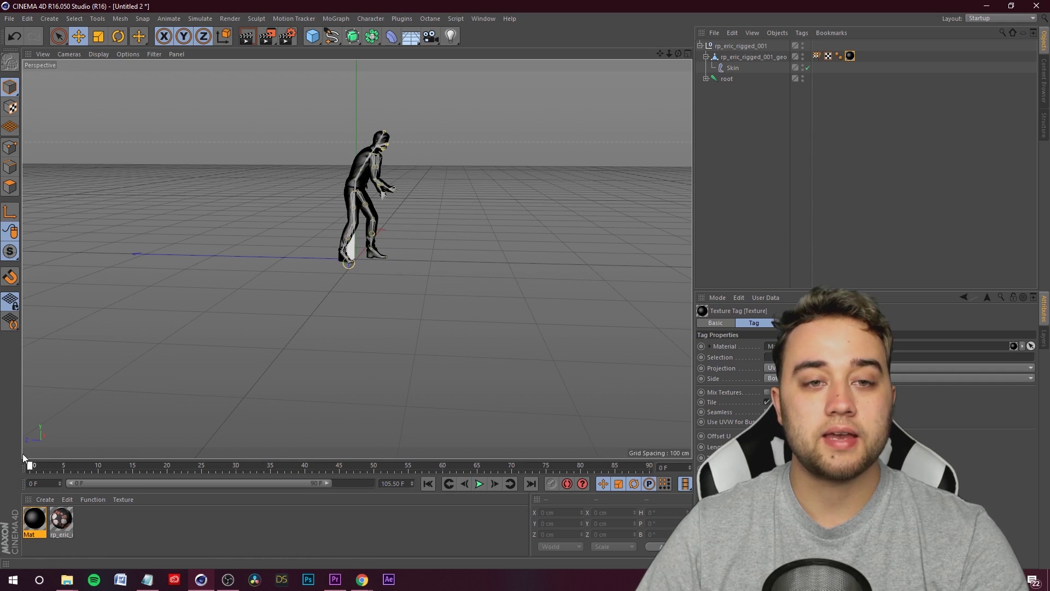
mouse_move(493, 238)
alt+mouse_down()
mouse_move(396, 227)
mouse_move(502, 251)
mouse_move(495, 239)
alt+mouse_up()
drag(237, 466, 0, 458)
alt+drag(500, 202, 654, 42)
alt+middle_drag(577, 343, 504, 377)
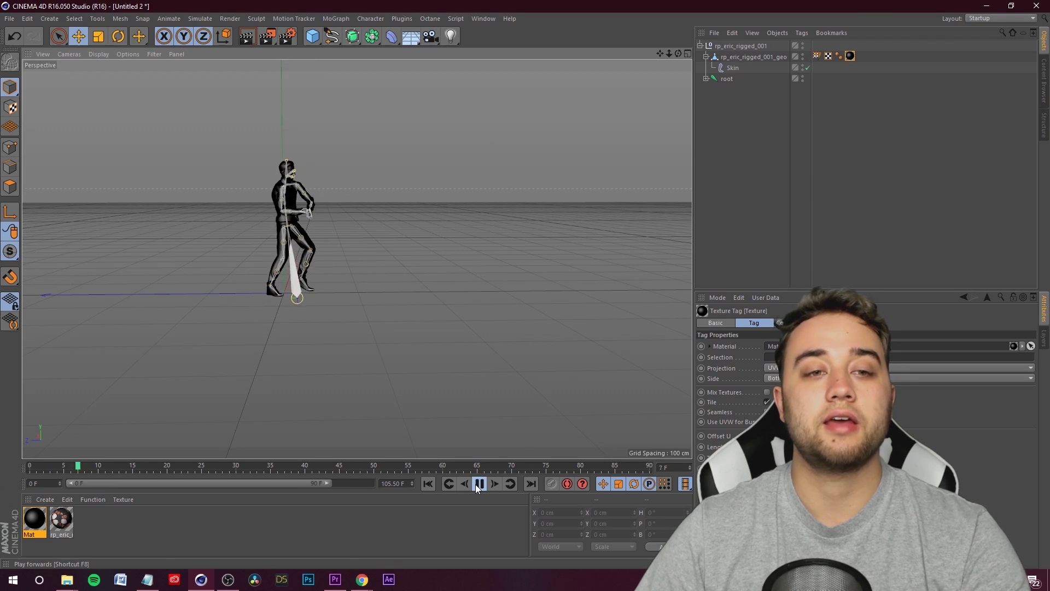
drag(134, 469, 29, 468)
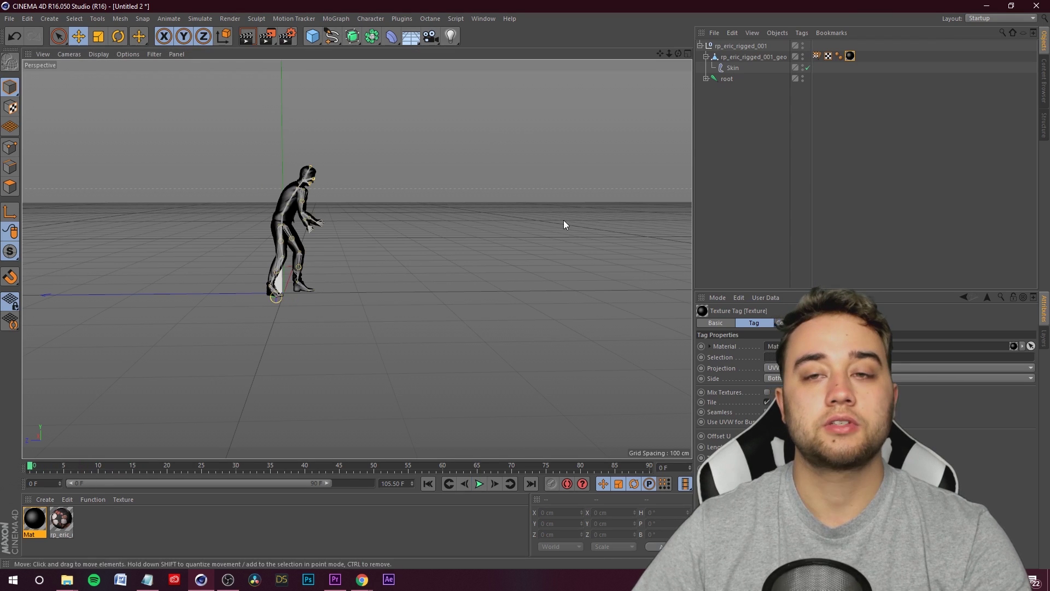
Merge Great Sword Slide Attack.fbx from the sword fight animation tutorial folder into the scene with the default import settings.
click(714, 34)
click(720, 48)
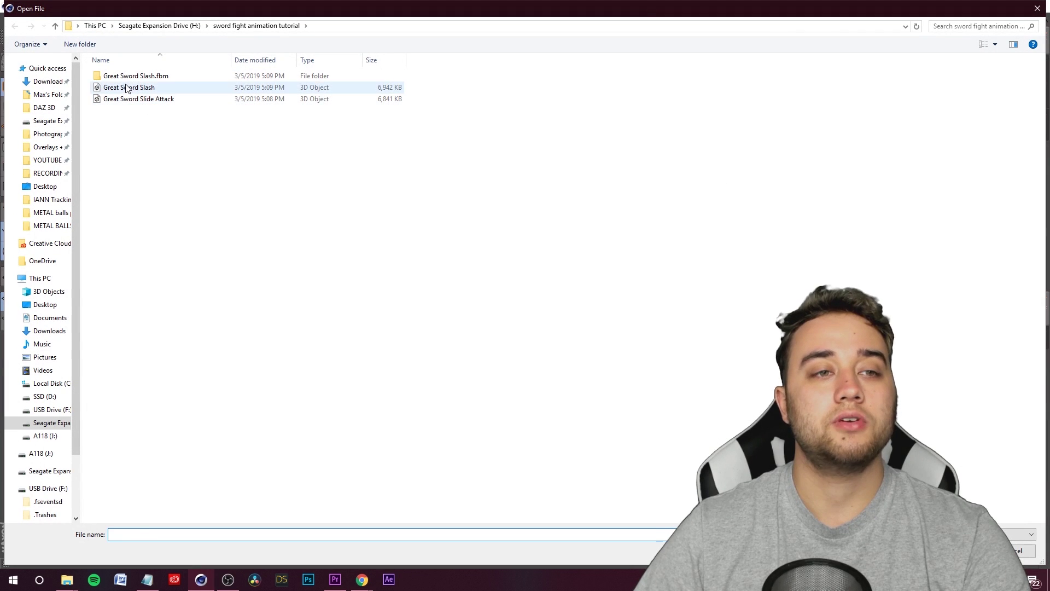
click(141, 102)
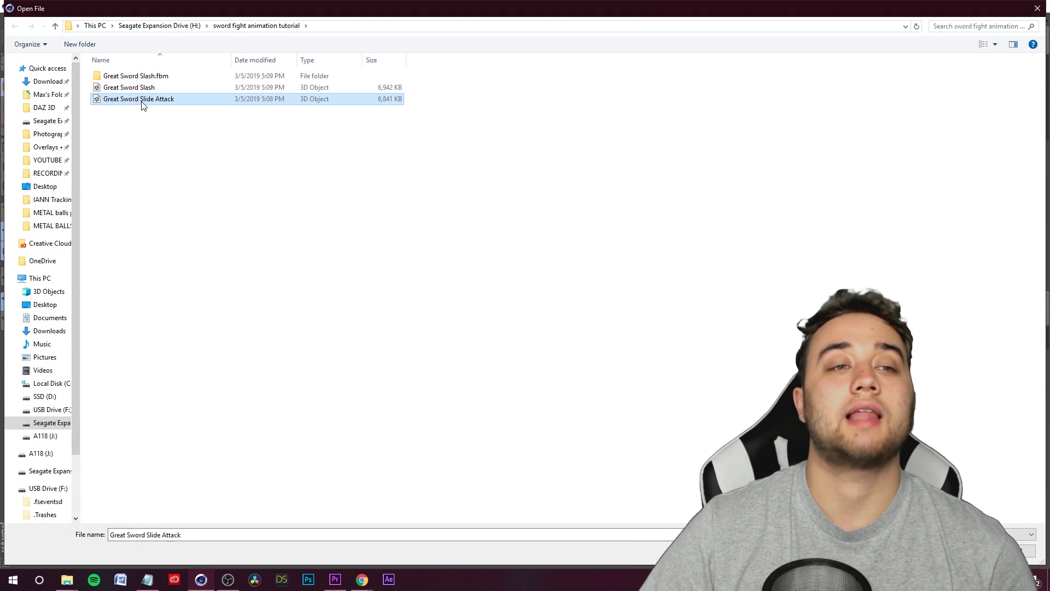
key(Return)
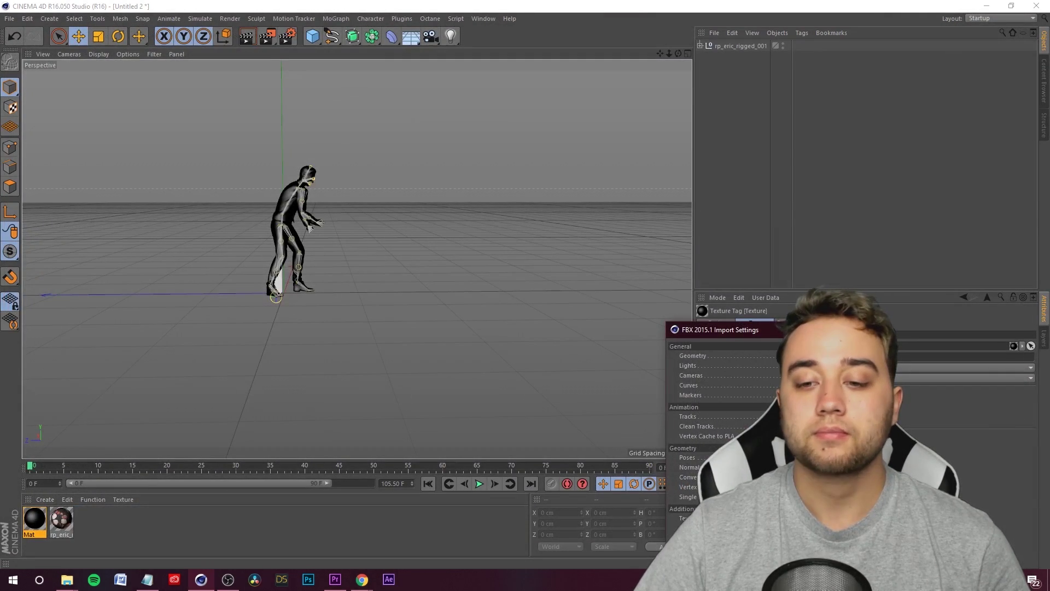
key(Return)
key(Return)
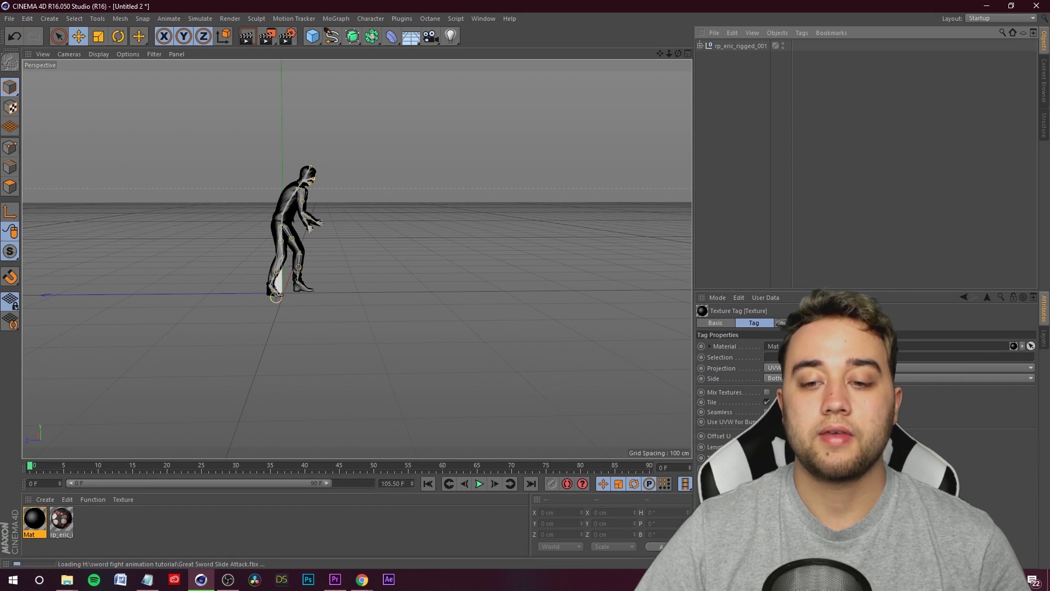
click(536, 397)
Rename the newly imported character's null to "figure 2" and the black character's null to "figure 1".
right_click(733, 47)
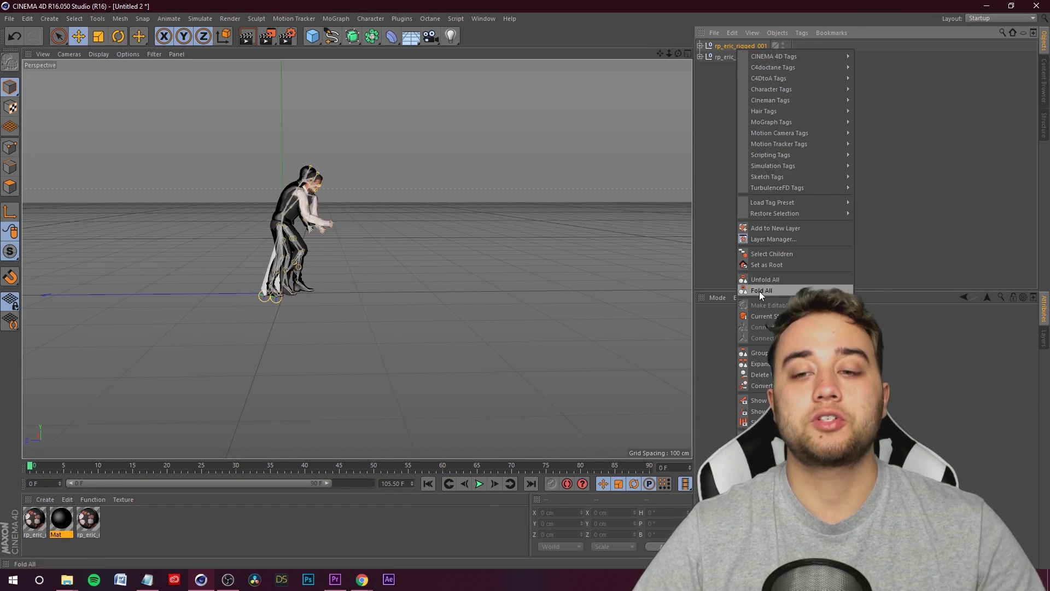
click(727, 144)
double_click(733, 47)
text(figure 2)
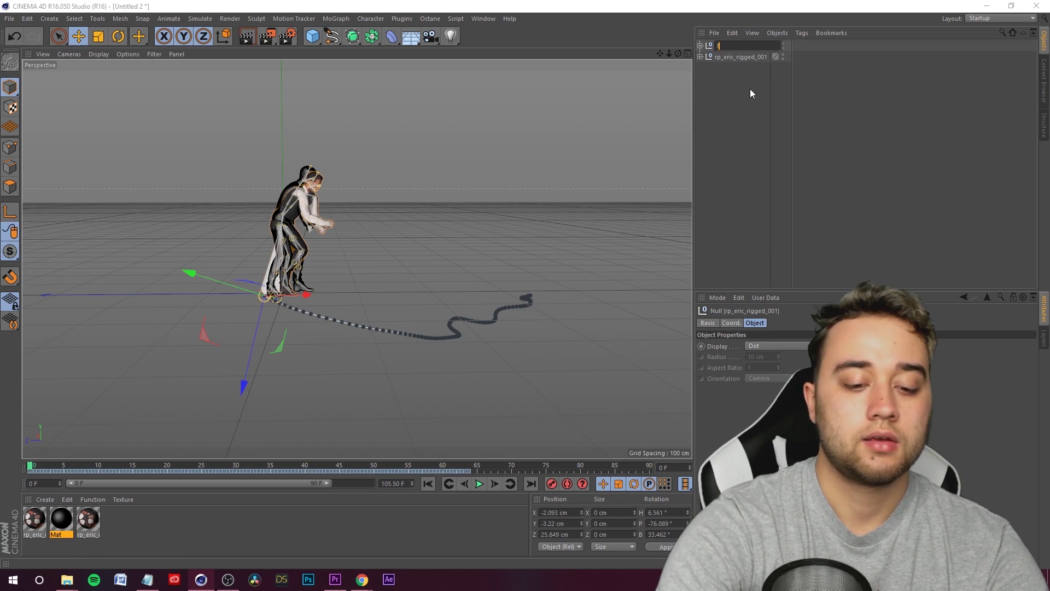
click(749, 58)
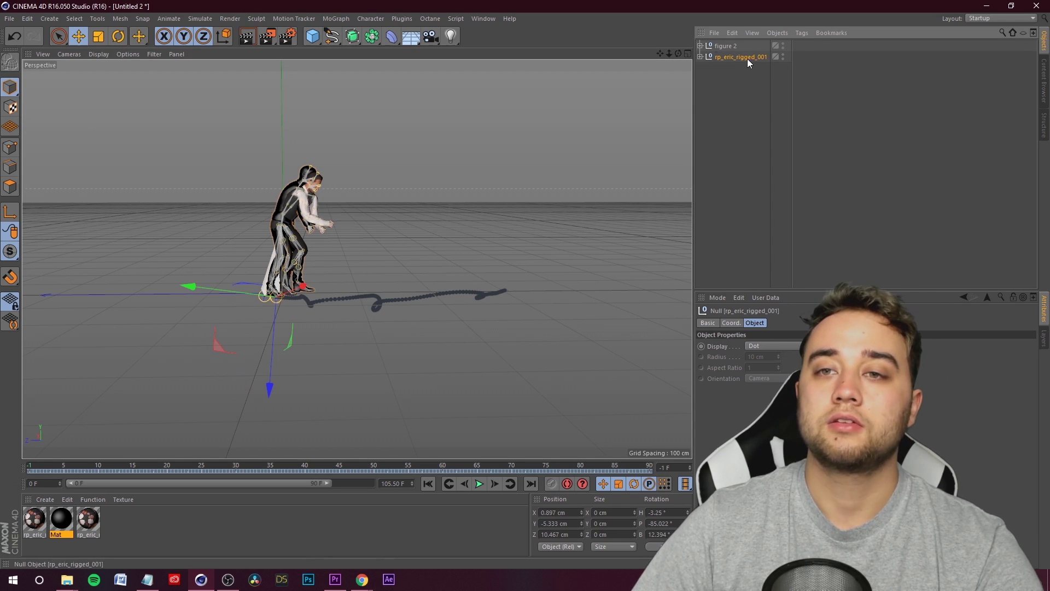
double_click(747, 58)
text(figure 1)
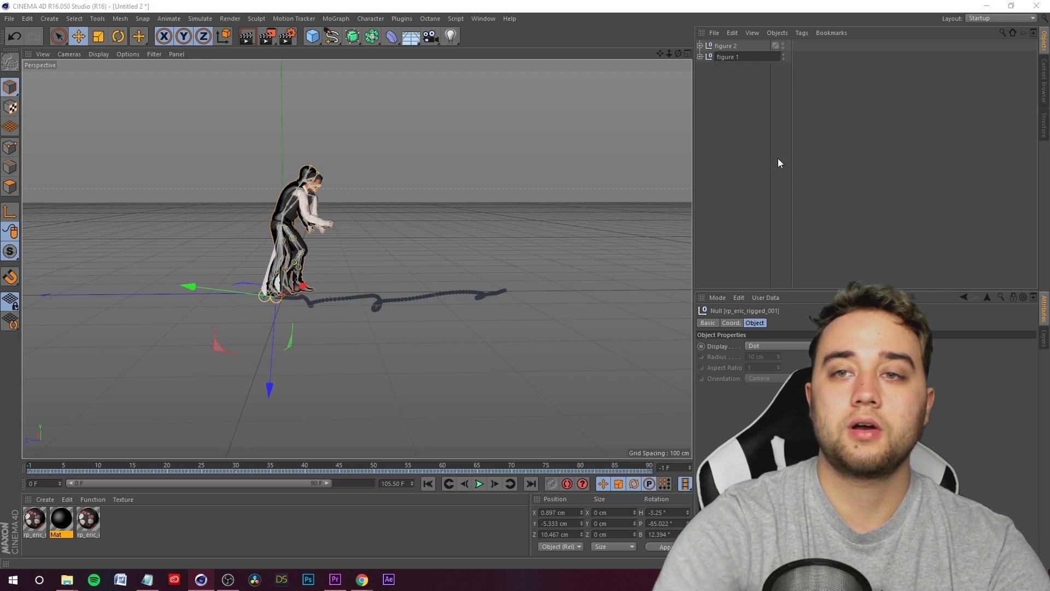
key(Return)
Play the animations of both figures together and return the timeline to frame 0.
click(719, 49)
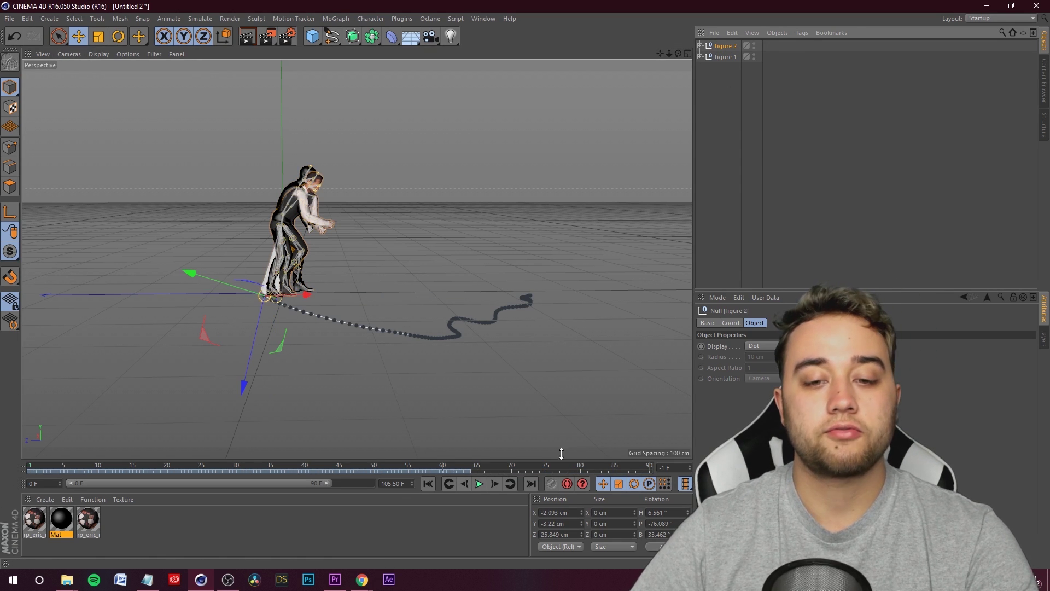
click(481, 485)
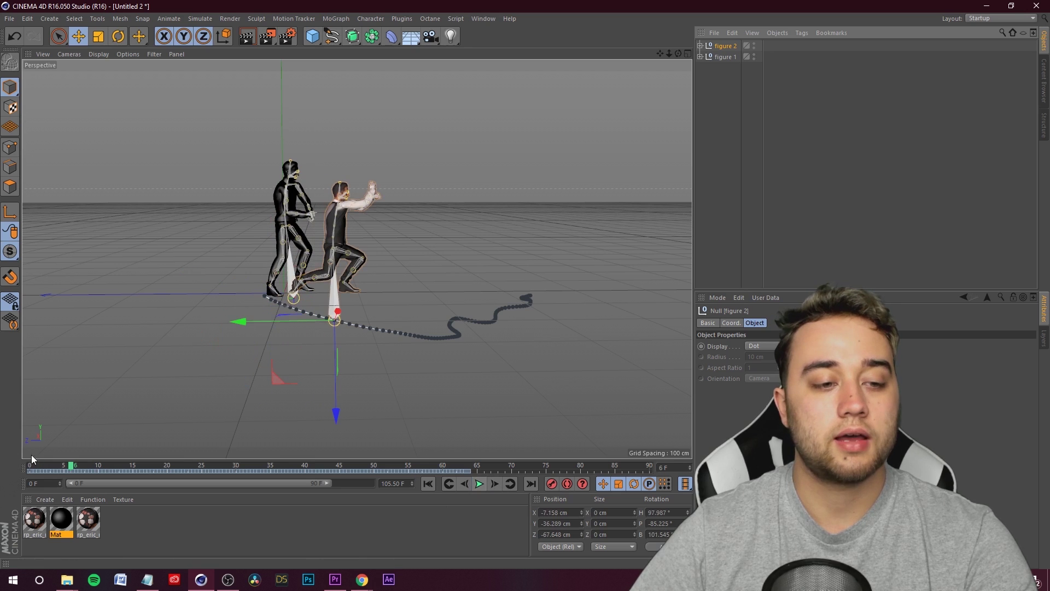
drag(71, 468, 2, 471)
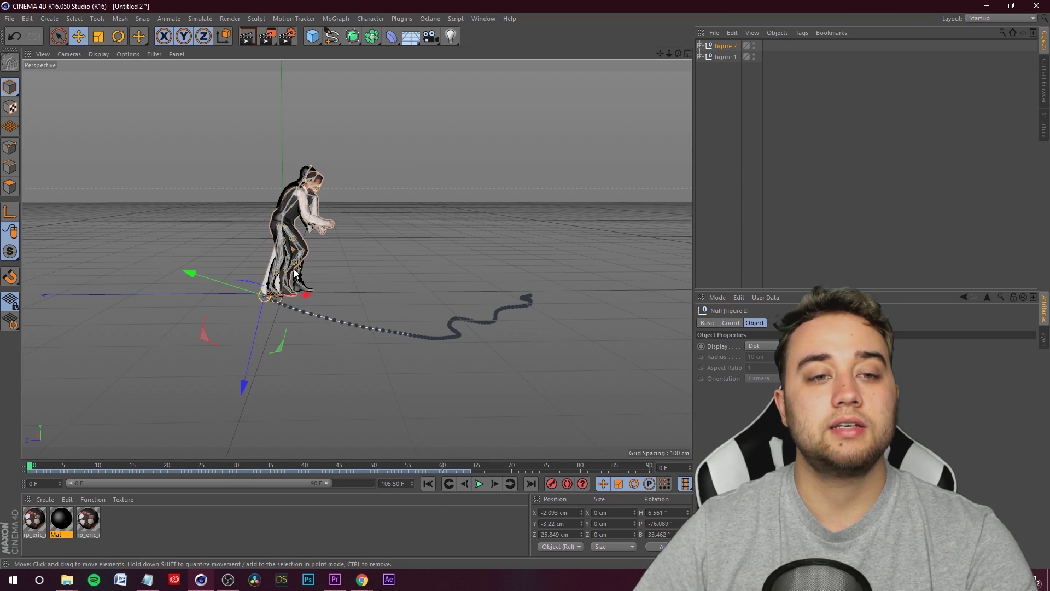
Try to move figure 2 away from figure 1 directly, and scrub the first frames to check its position.
drag(295, 299, 462, 297)
click(27, 473)
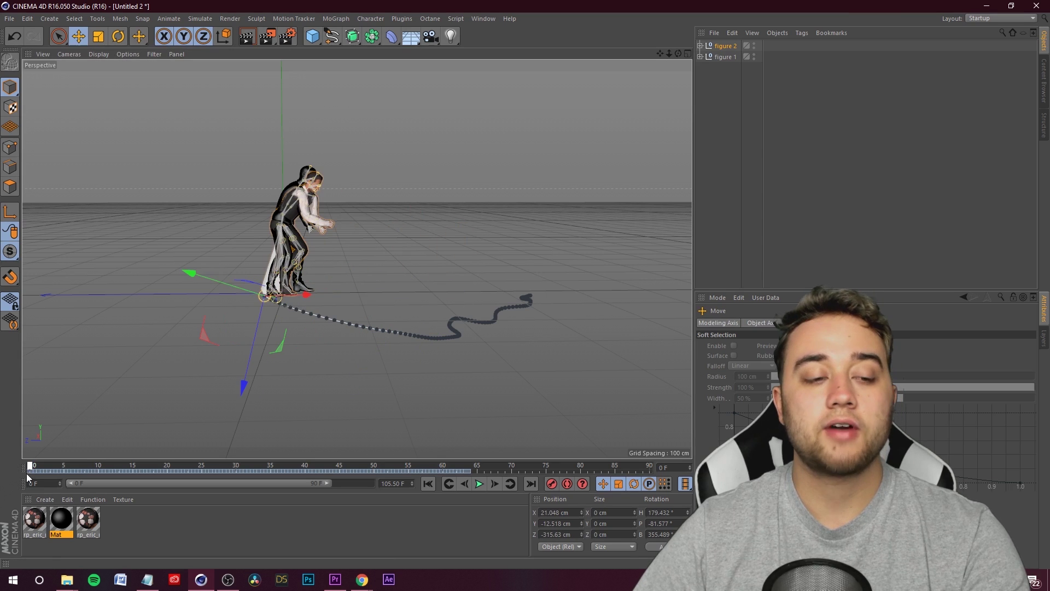
mouse_move(46, 468)
mouse_down()
mouse_move(263, 468)
mouse_move(30, 468)
mouse_up()
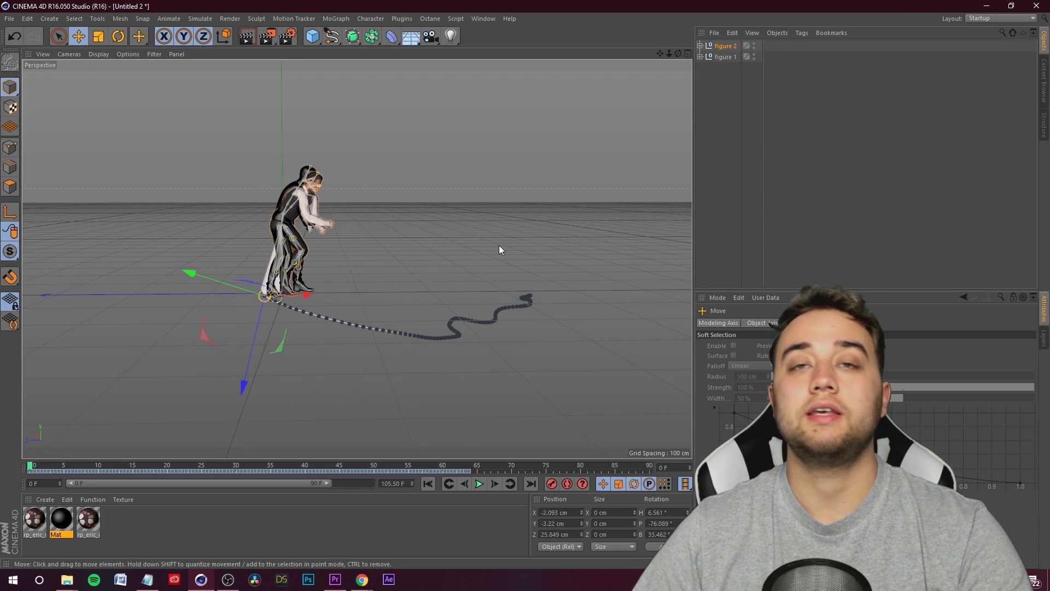
Put figure 2 inside a null and use it to place the figure facing figure 1, at about X 105, Z -414 cm, heading -166°.
click(738, 66)
click(722, 46)
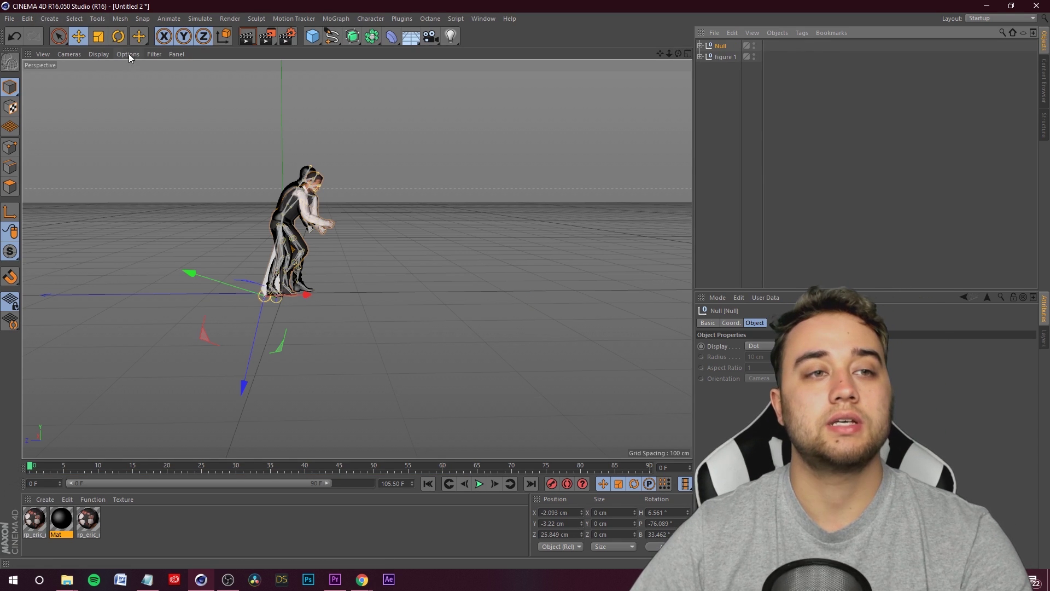
drag(300, 318, 157, 299)
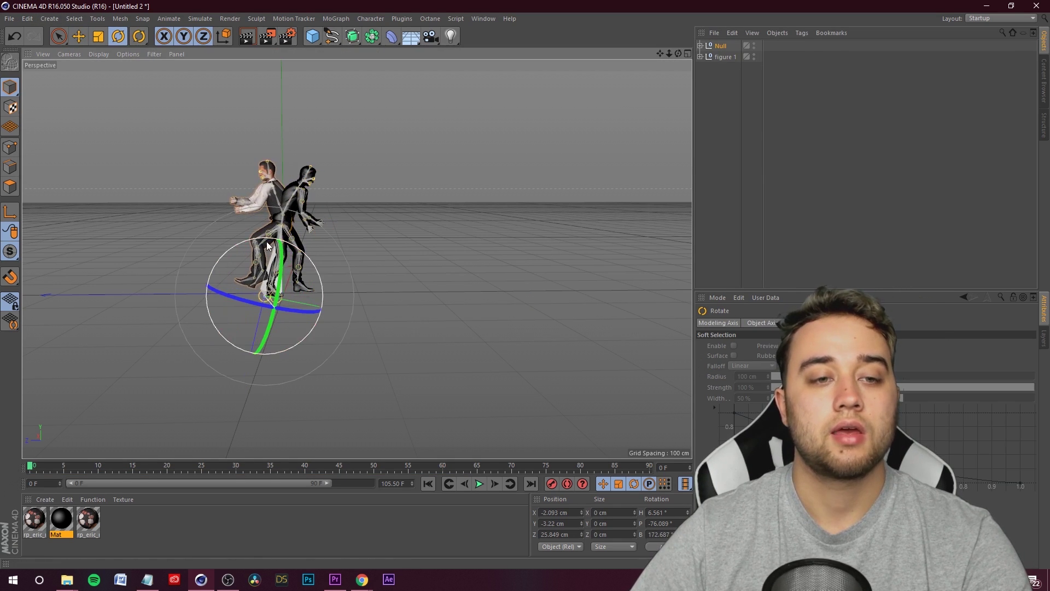
drag(210, 270, 213, 267)
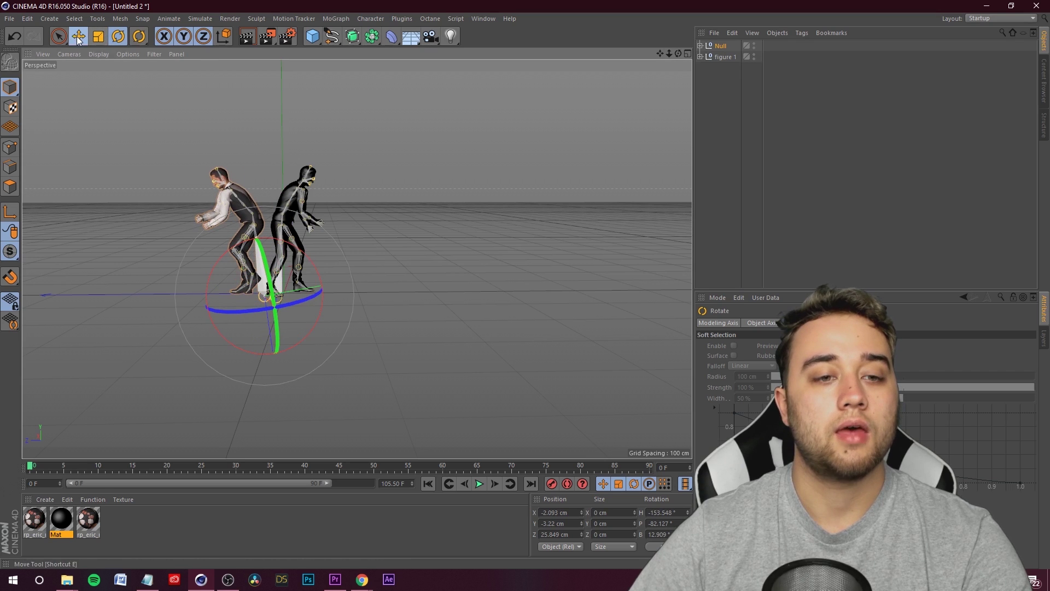
drag(346, 294, 624, 291)
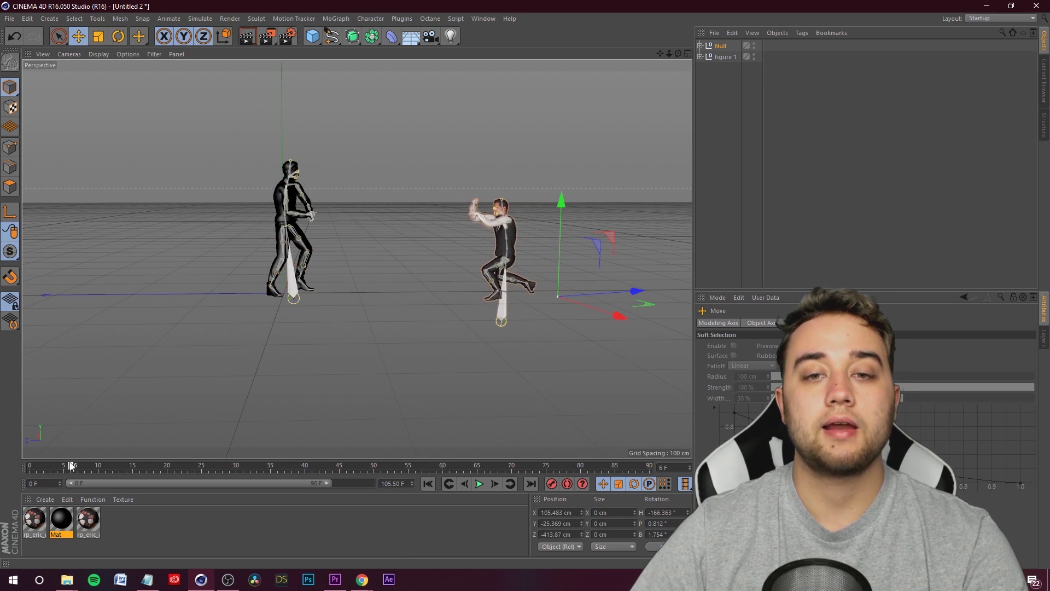
Play the two figures attacking each other twice to review their interaction, and return the timeline to frame 0.
drag(15, 466, 31, 437)
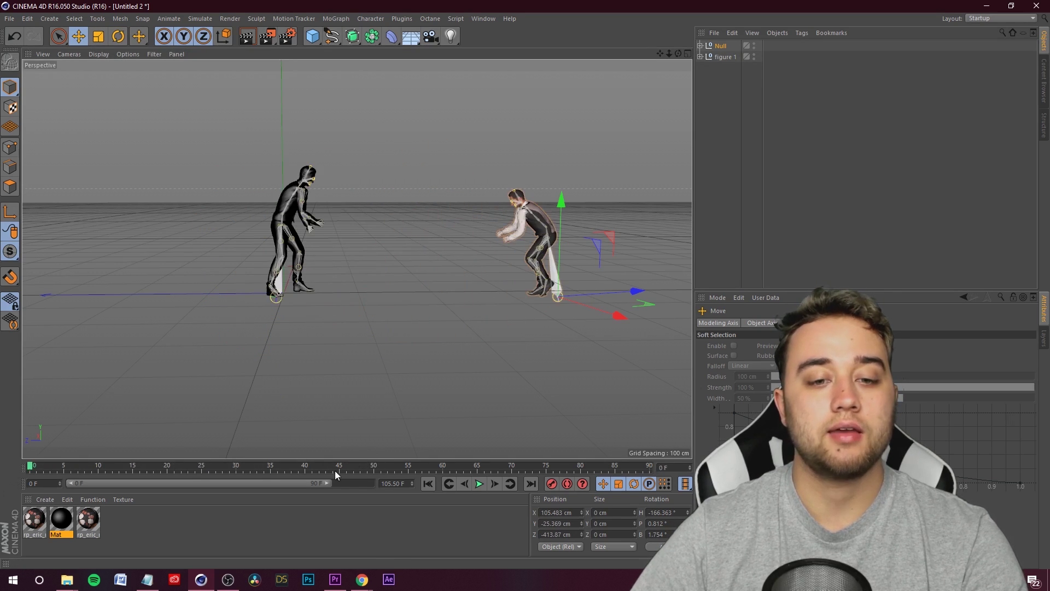
click(479, 485)
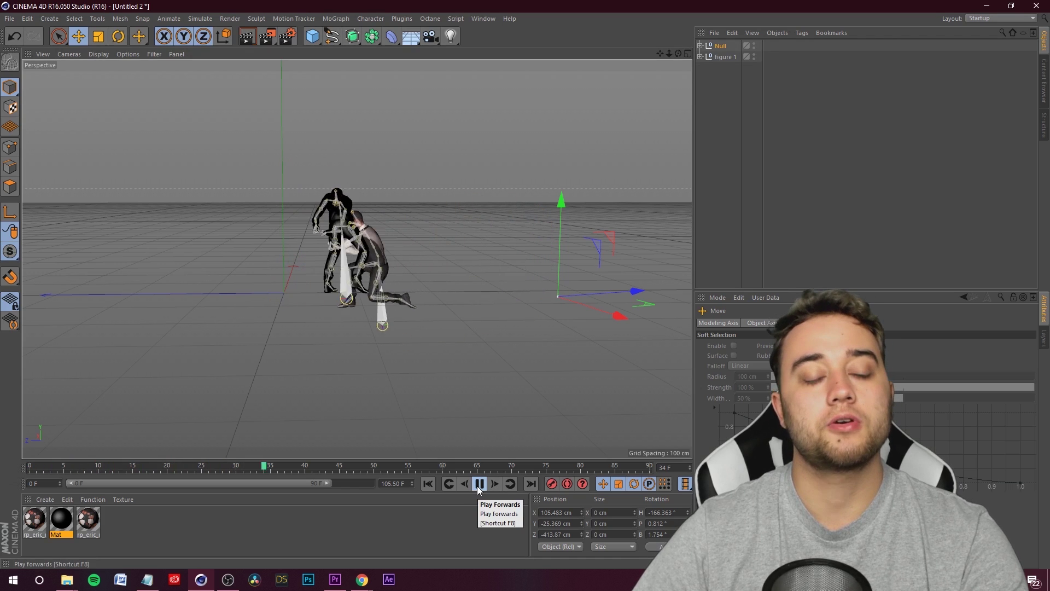
click(478, 486)
drag(308, 474, 29, 466)
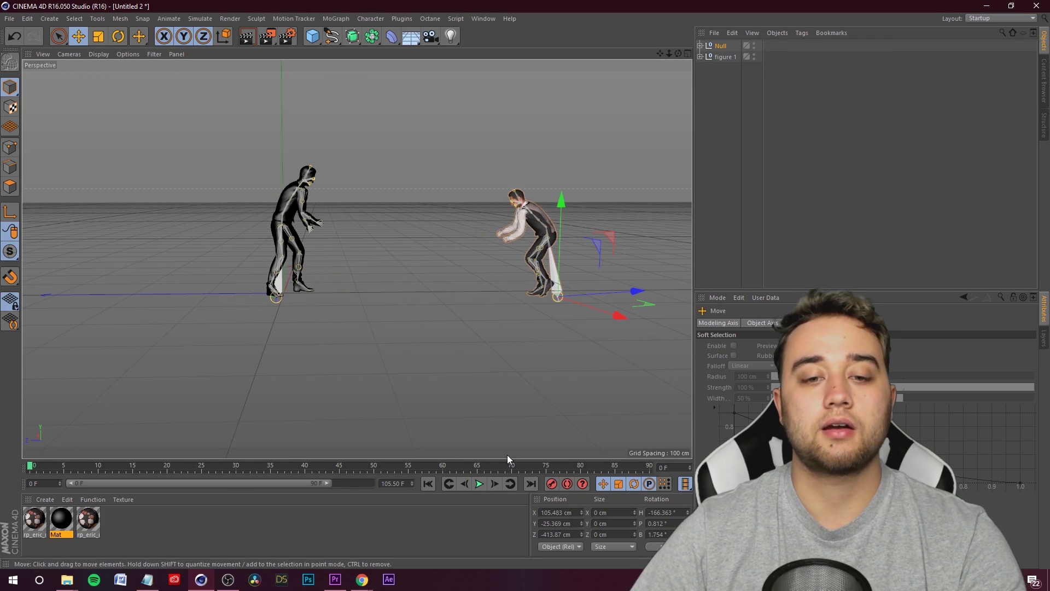
click(479, 485)
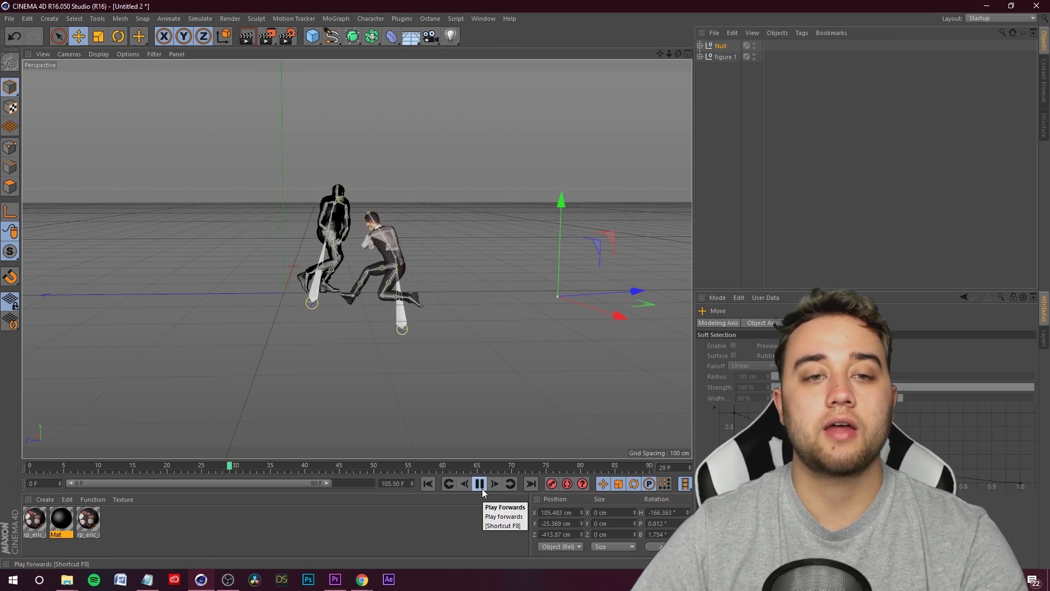
key(shift+f)
Expand the null's hierarchy and remove the original texture tag from figure 2's mesh.
click(743, 89)
click(700, 45)
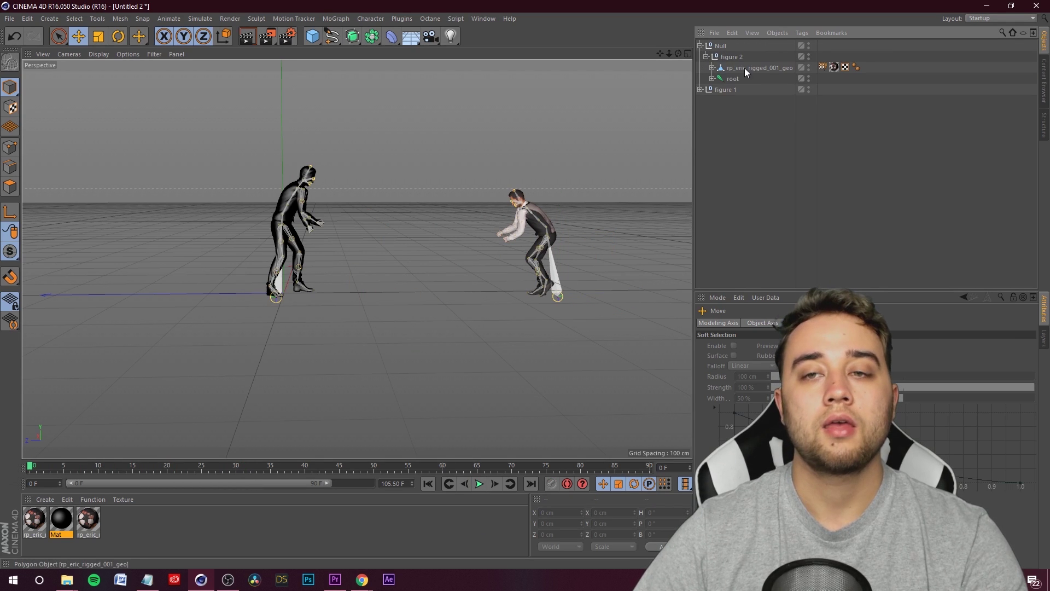
key(Delete)
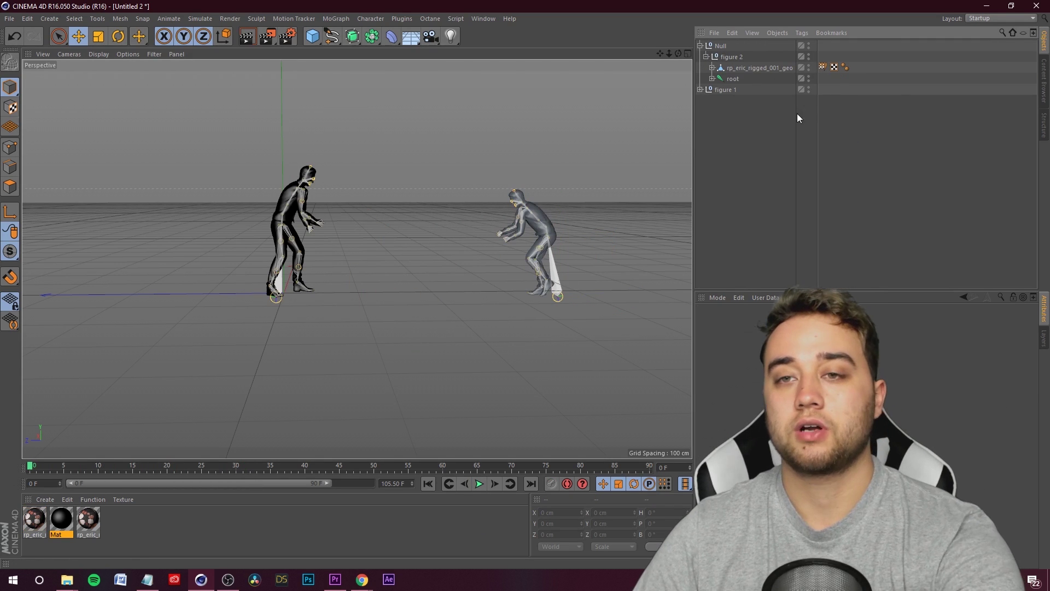
Rename the null holding the second figure to Figure 2 and move it closer to figure 1, to about X 86, Z -335 cm.
click(700, 45)
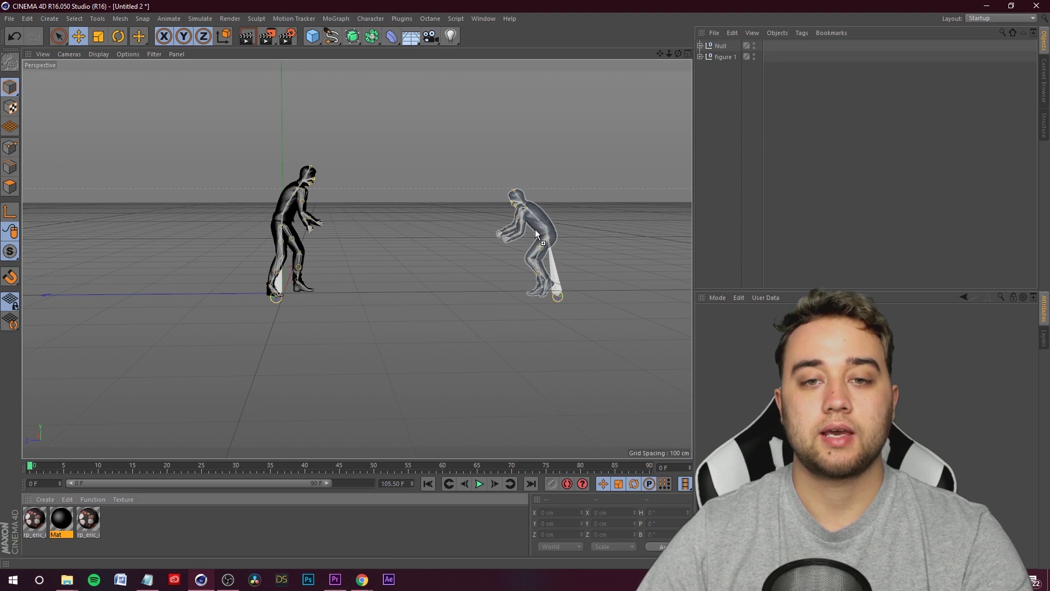
drag(536, 234, 538, 235)
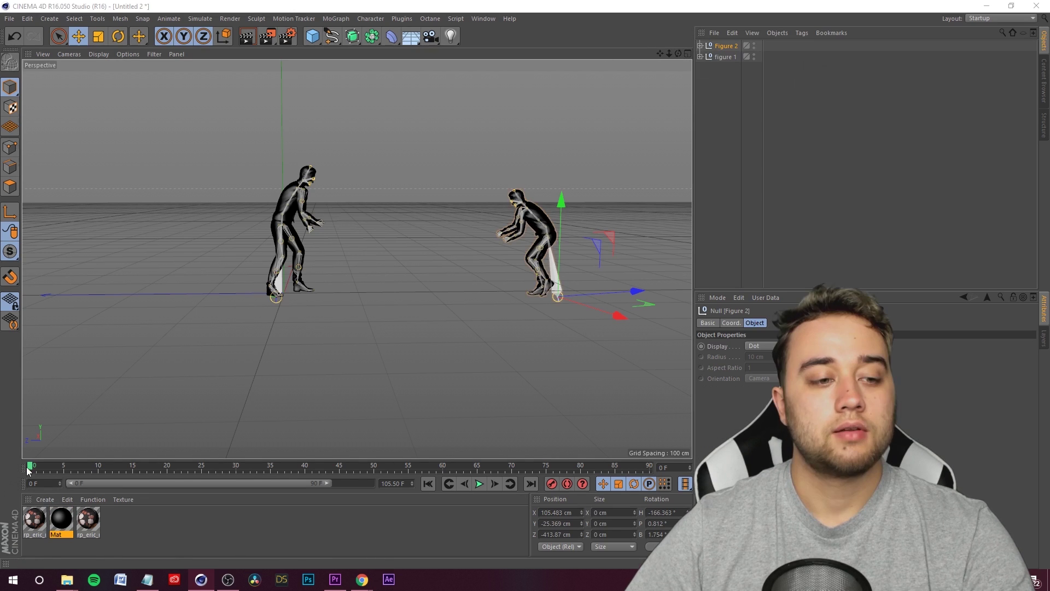
drag(55, 466, 30, 460)
drag(638, 291, 533, 328)
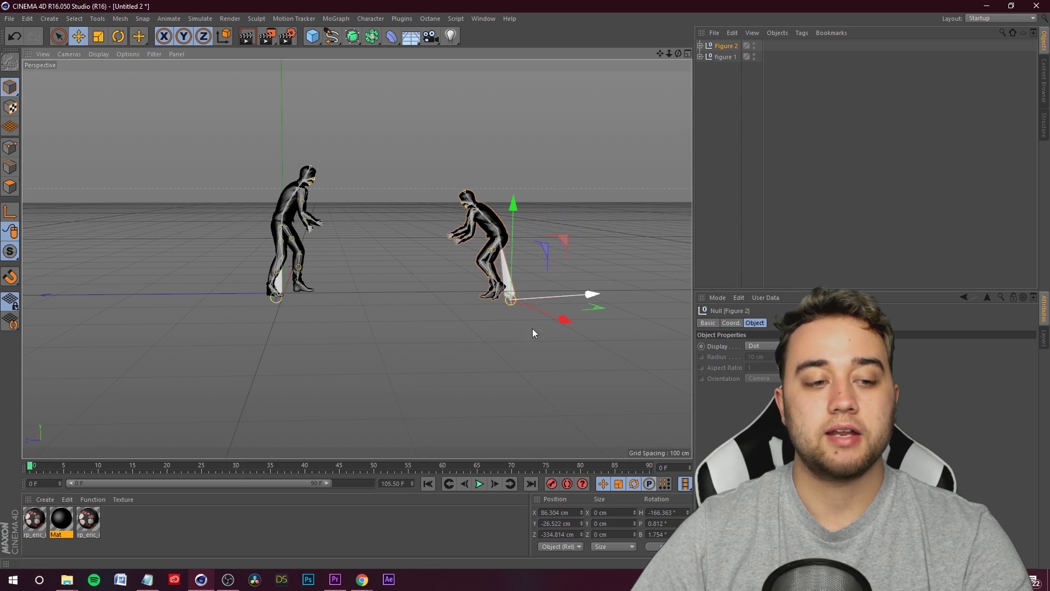
click(479, 485)
Try Figure 2 even closer to figure 1, at about X 68, Z -260 cm, and play the fight from frame 0.
drag(227, 461, 30, 460)
drag(583, 293, 453, 451)
click(479, 476)
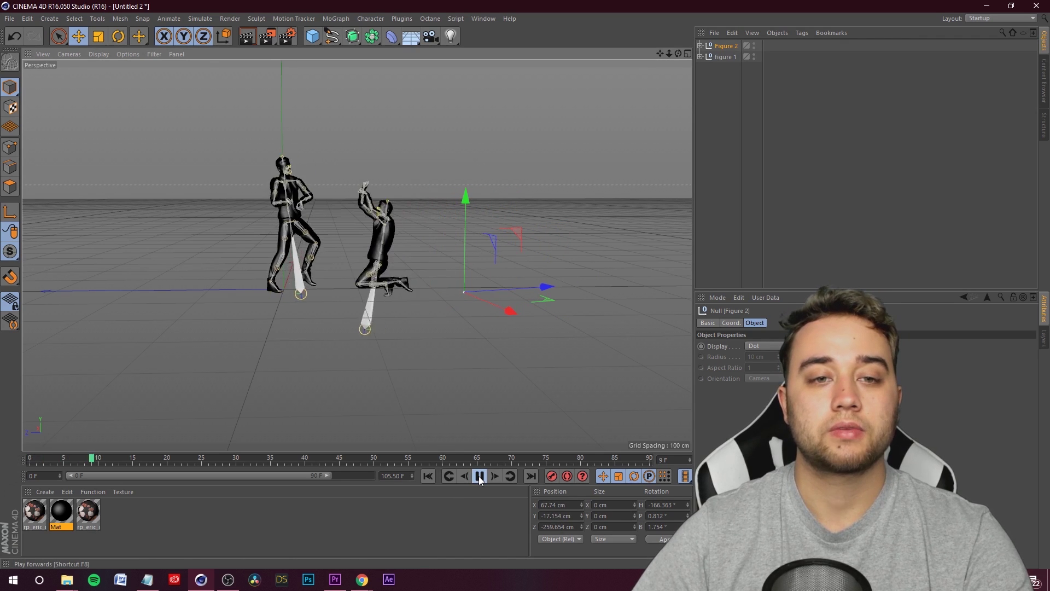
click(479, 476)
drag(374, 460, 29, 460)
Line up Figure 2 with figure 1 by moving it to about X 59, Y -4, Z -343 cm.
alt+drag(229, 229, 573, 298)
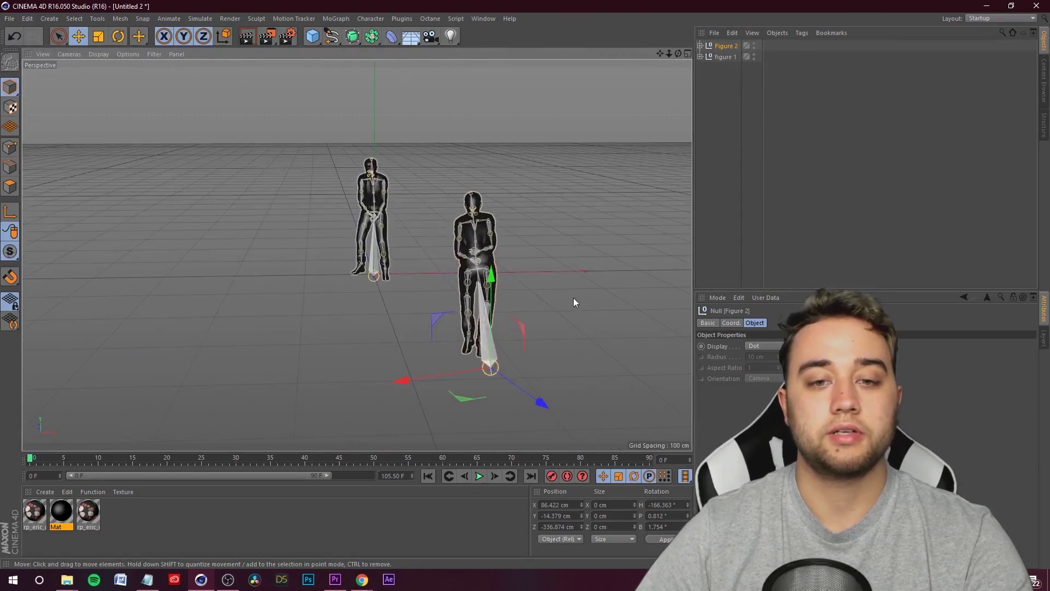
drag(472, 369, 377, 381)
alt+drag(222, 290, 400, 257)
alt+drag(435, 342, 452, 308)
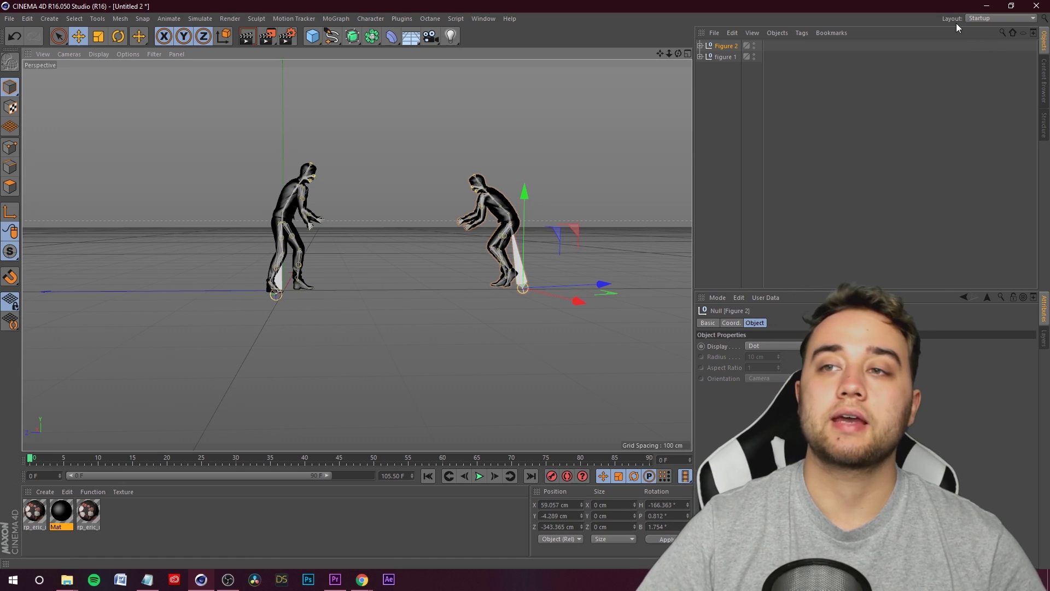
In the Animation layout, shift all of figure 2's keyframes to start at frame 4, and return to the Startup layout.
click(982, 20)
click(988, 49)
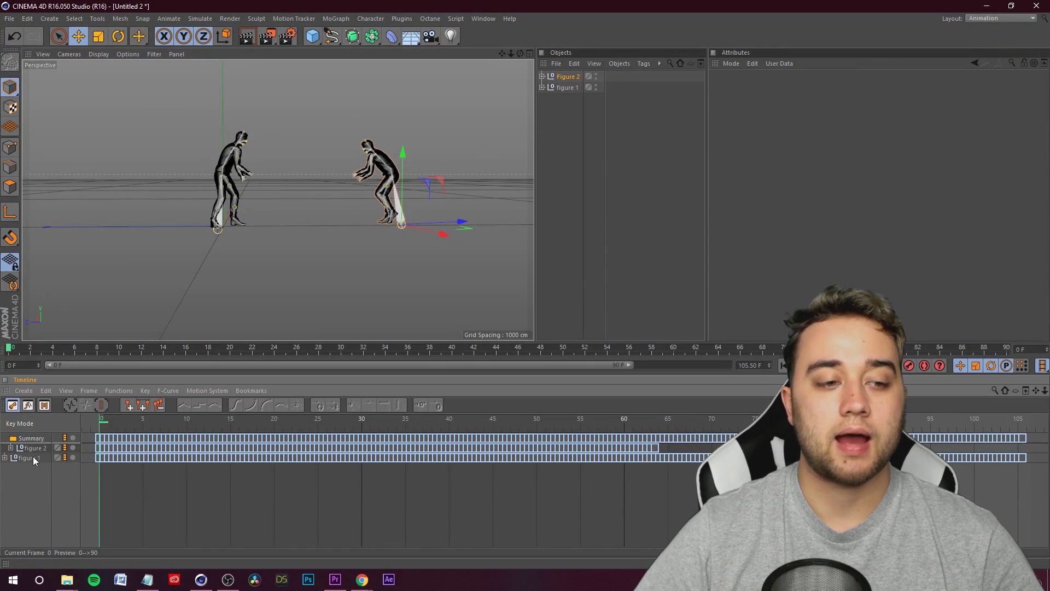
click(34, 448)
drag(351, 428, 367, 428)
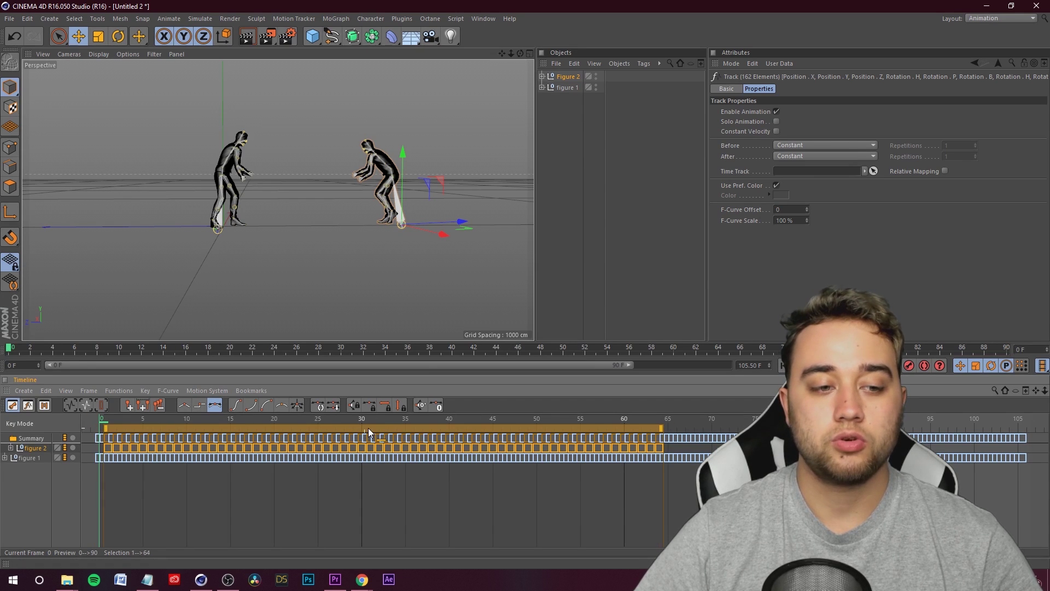
click(112, 428)
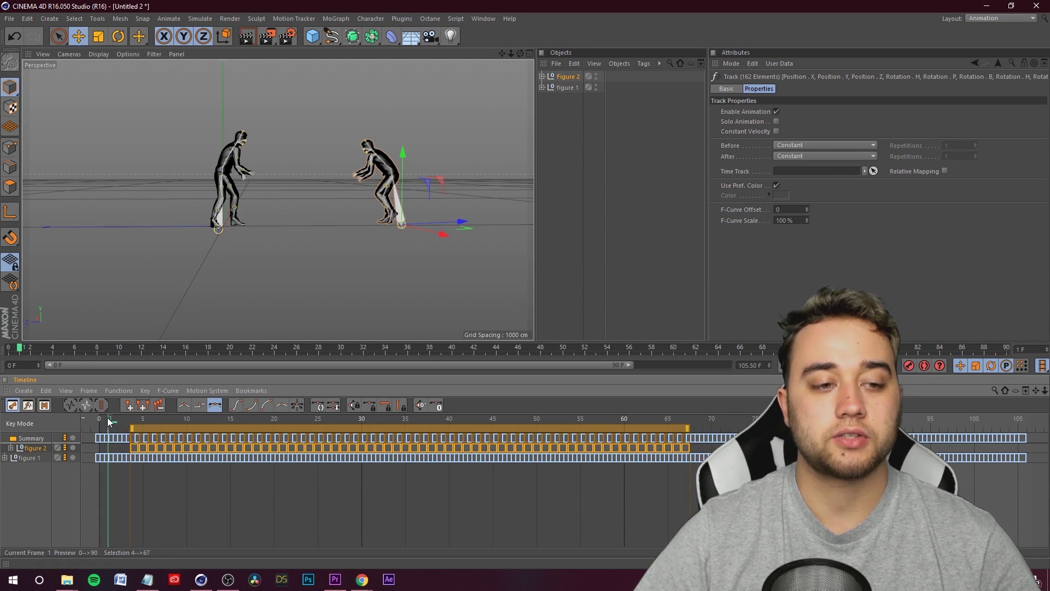
click(990, 19)
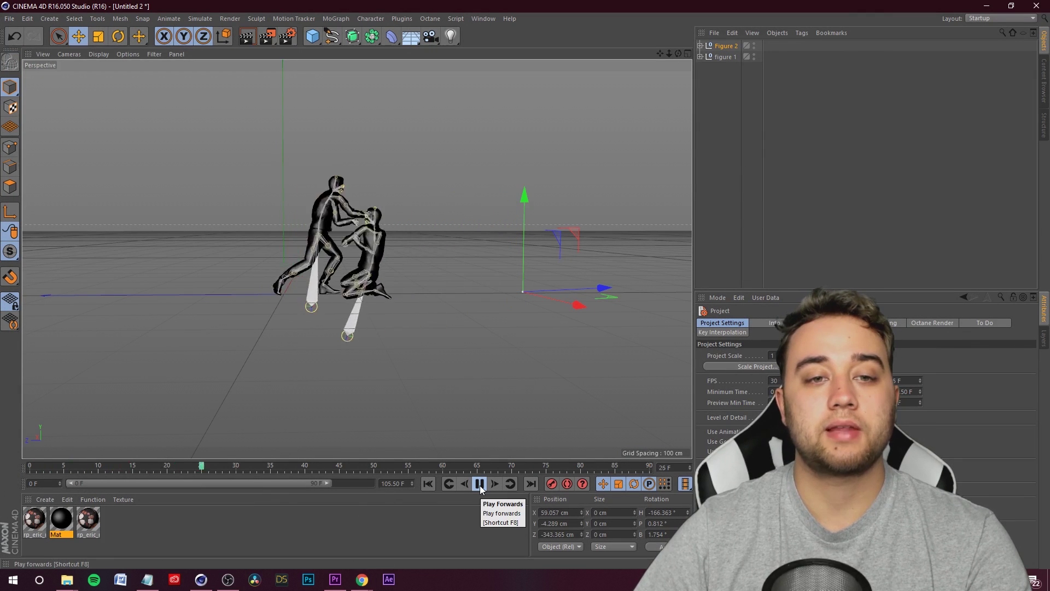
Play the fight several times to check the timing between the two figures, and scrub back to frame 7.
click(480, 485)
alt+drag(424, 264, 424, 274)
drag(361, 465, 62, 469)
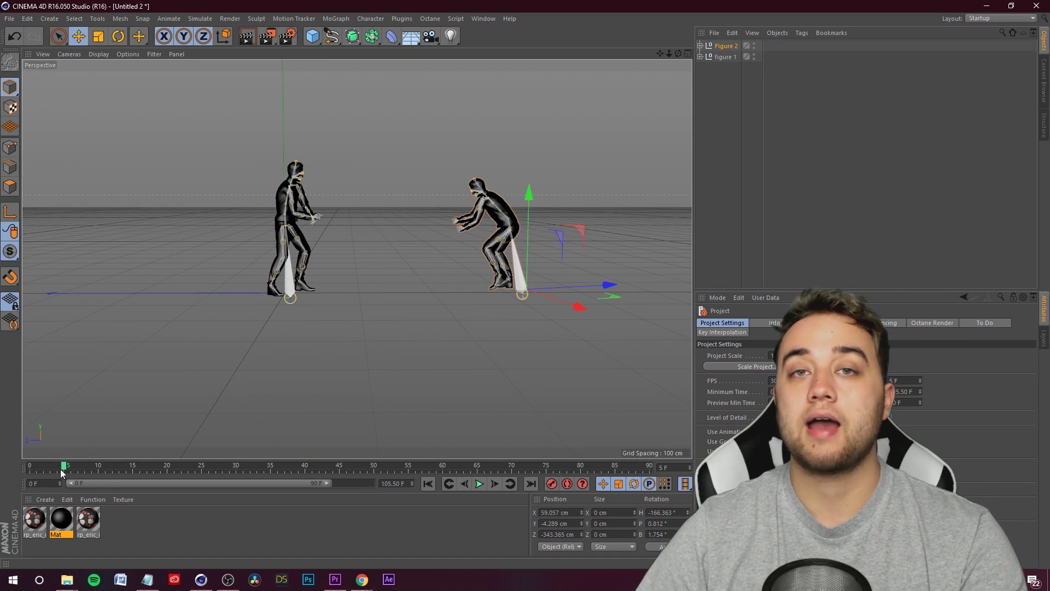
click(484, 486)
click(480, 484)
click(428, 484)
click(477, 483)
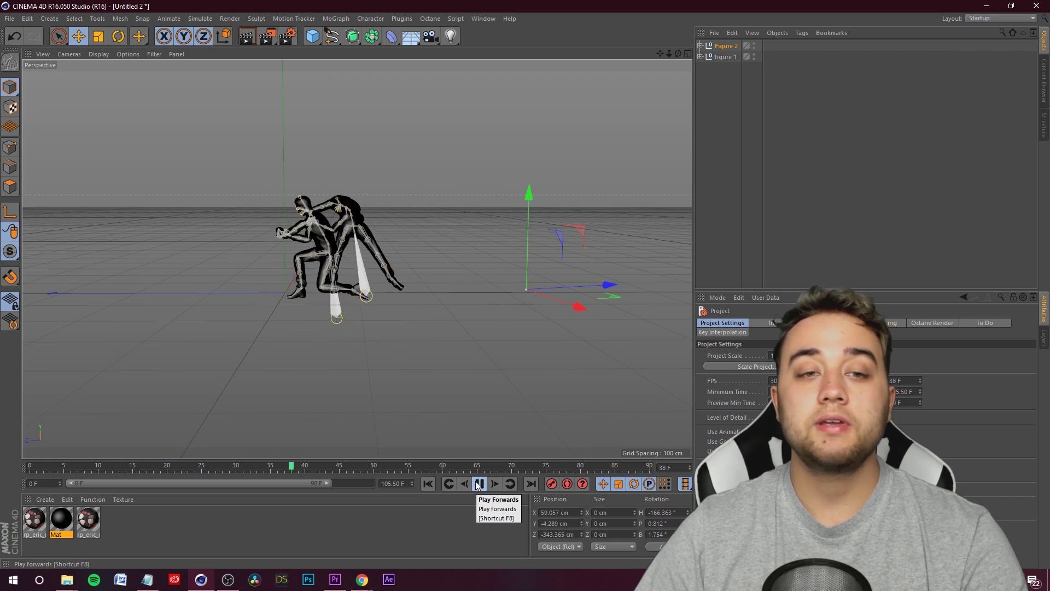
click(479, 483)
drag(421, 470, 78, 483)
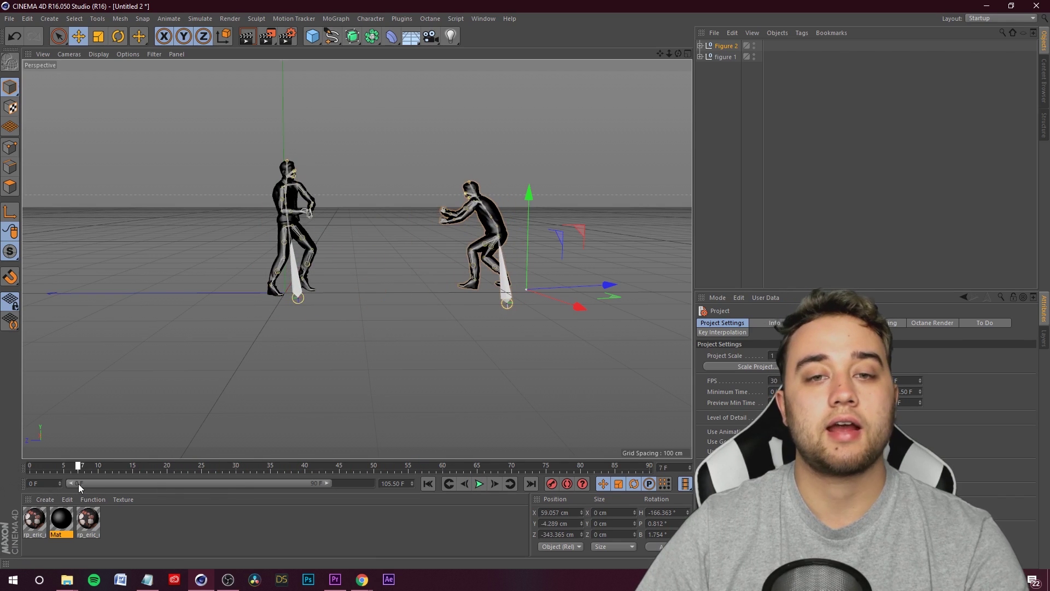
Save the project as sword animation tutorial.c4d and set the timeline to frame 10.
click(9, 18)
click(22, 112)
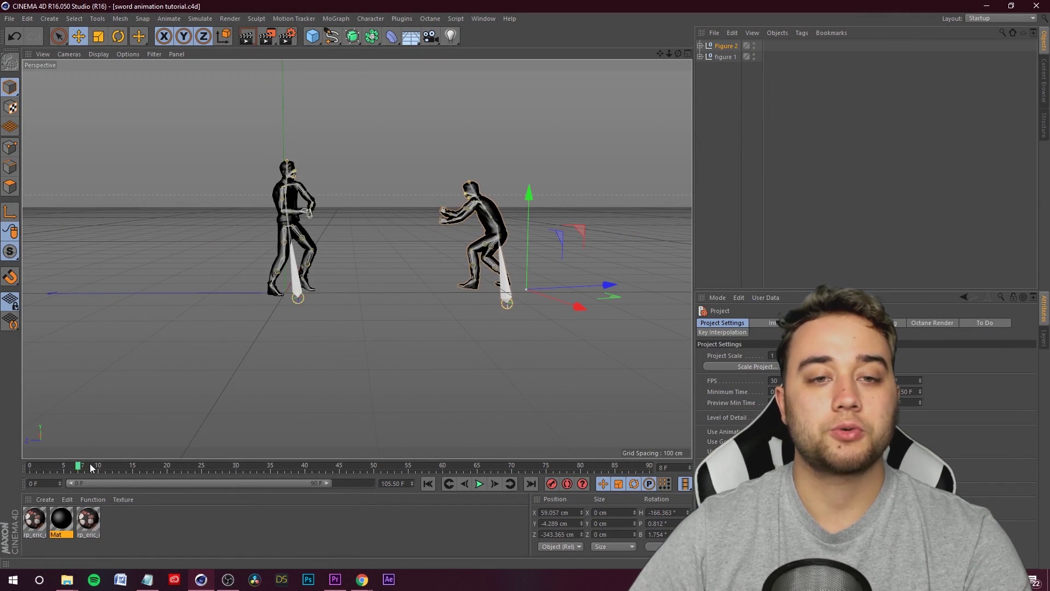
mouse_move(90, 468)
mouse_down()
mouse_move(41, 466)
mouse_move(98, 466)
mouse_up()
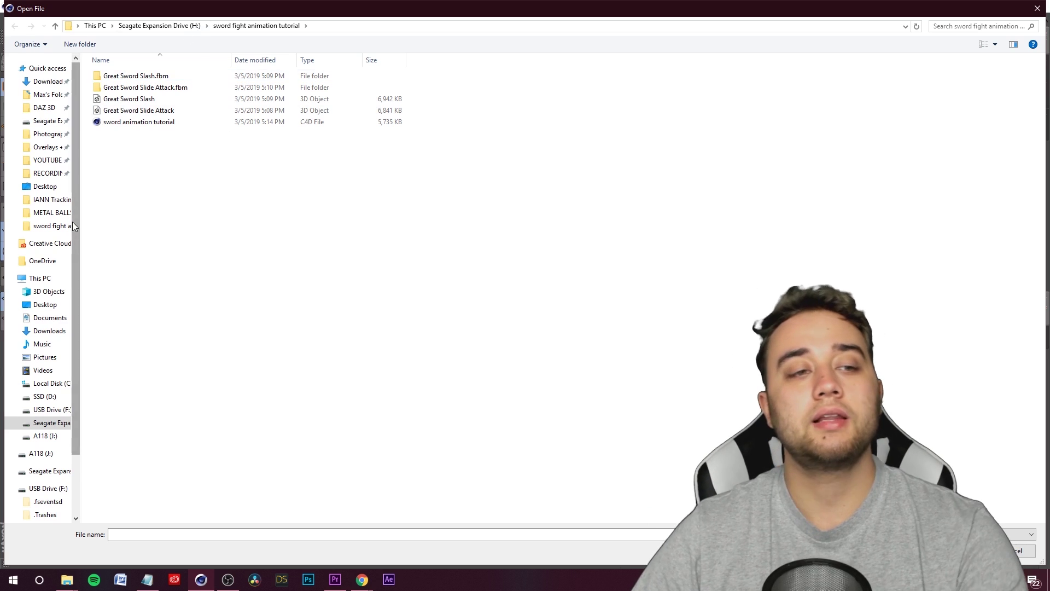
Bring the two katana models from file into the scene and hide Katana.1.
click(158, 26)
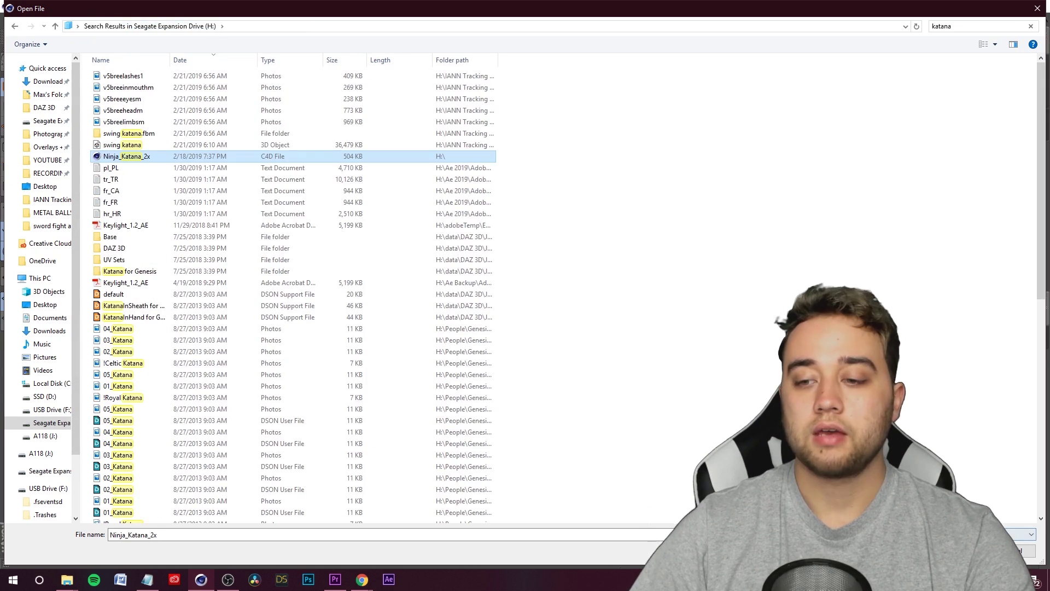
key(Return)
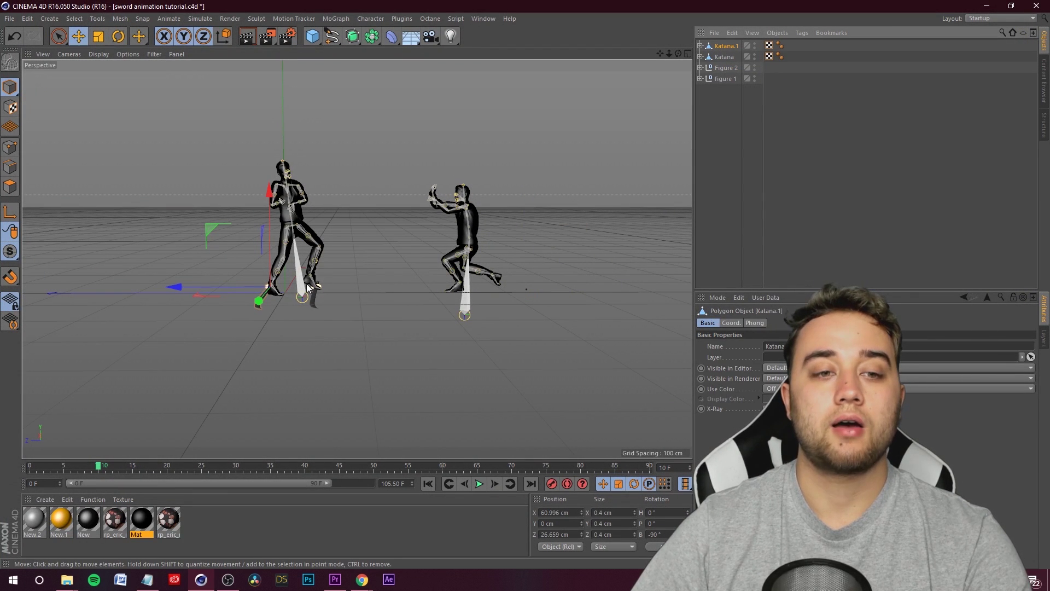
click(785, 167)
alt+drag(189, 202, 434, 304)
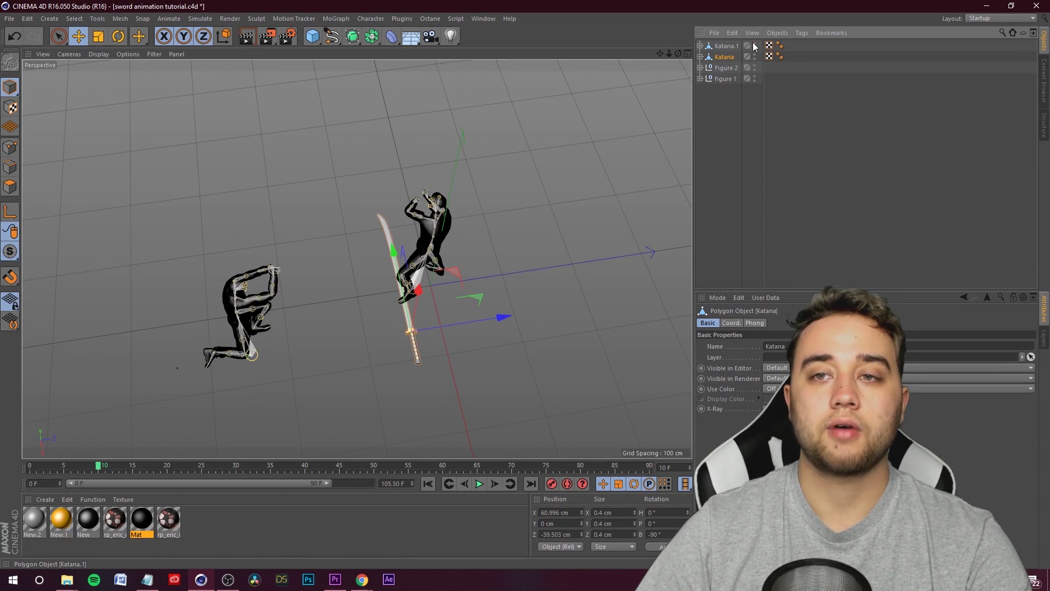
click(755, 45)
Raise Katana to about X 61, Y 160, Z -40 cm and, at frame 5, rotate it upright to about -165°, -2°, -9°.
alt+drag(474, 280, 442, 124)
drag(310, 181, 279, 136)
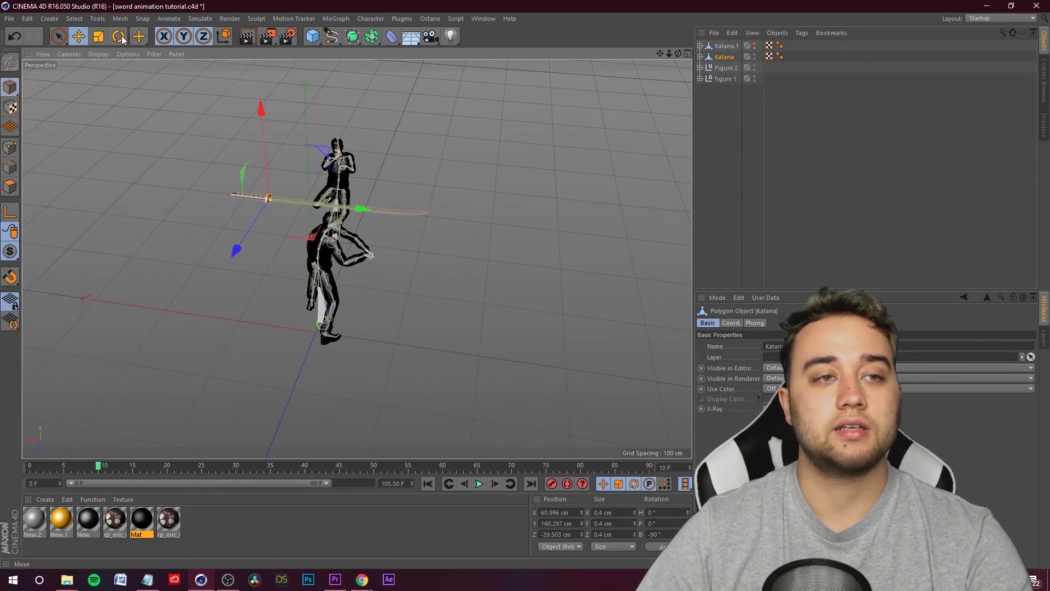
click(118, 36)
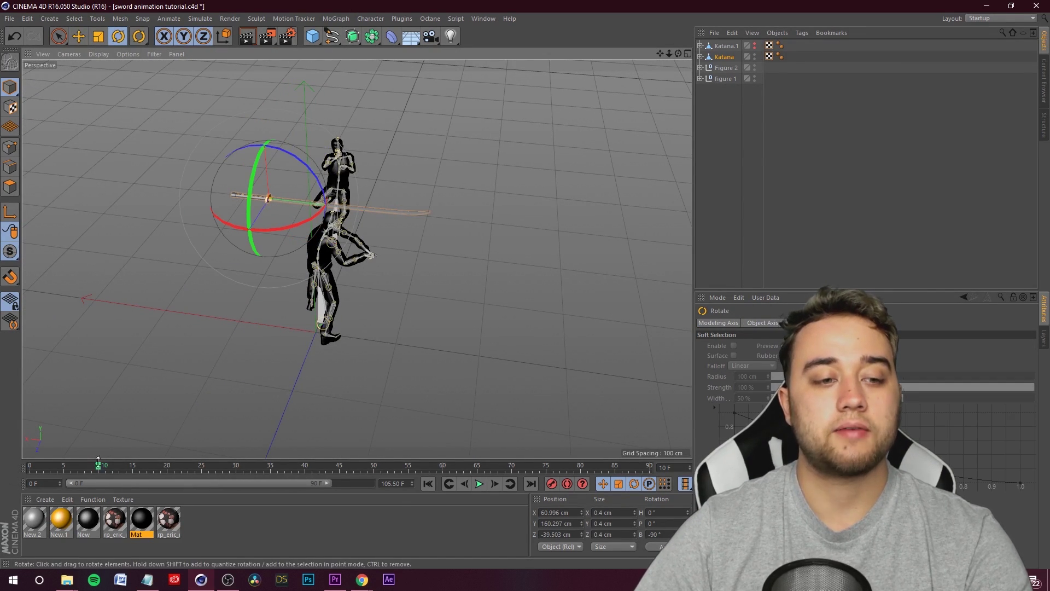
drag(42, 470, 64, 470)
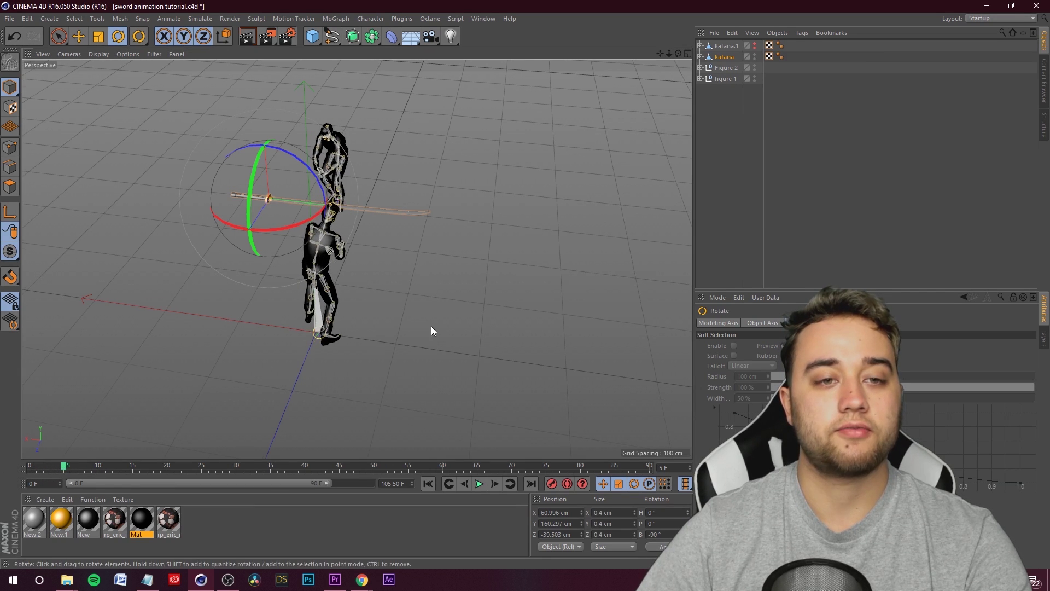
alt+drag(431, 328, 386, 130)
drag(303, 148, 320, 123)
key(e)
alt+drag(318, 162, 395, 143)
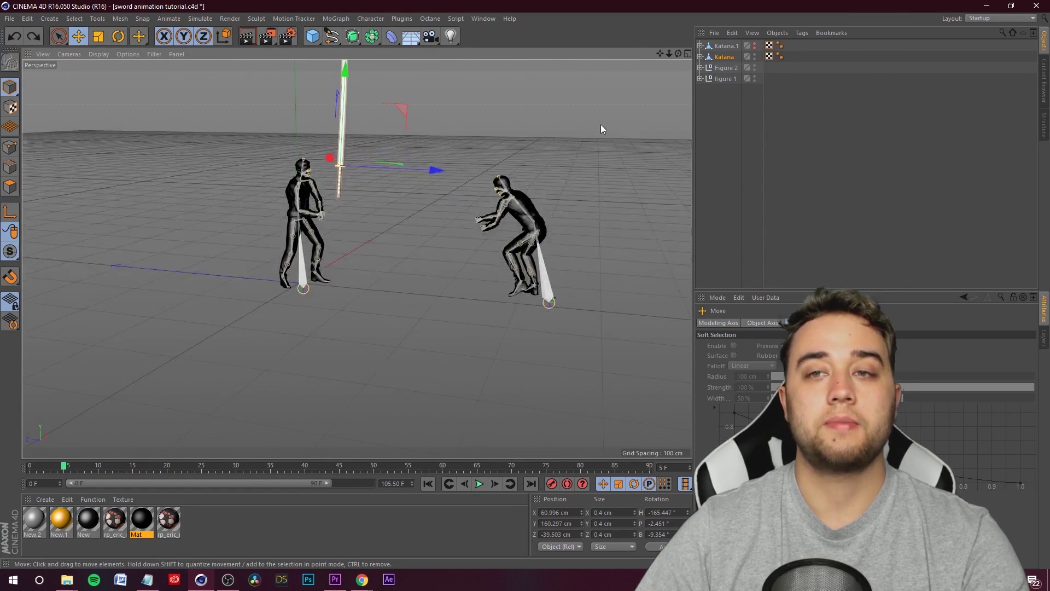
Set Katana's scale to 0.5 on the X, Y and Z axes.
click(728, 57)
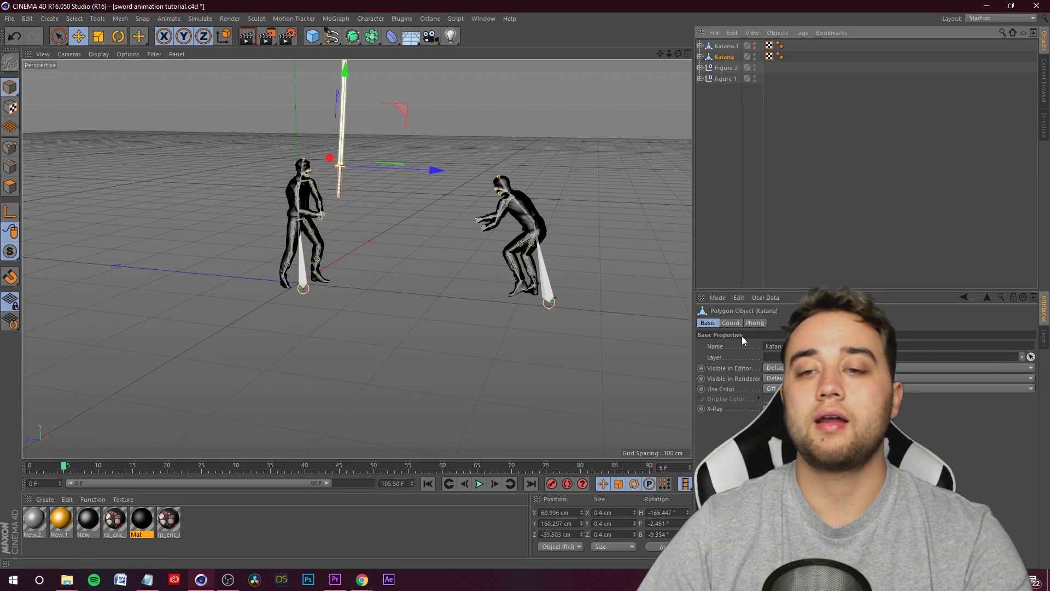
click(731, 323)
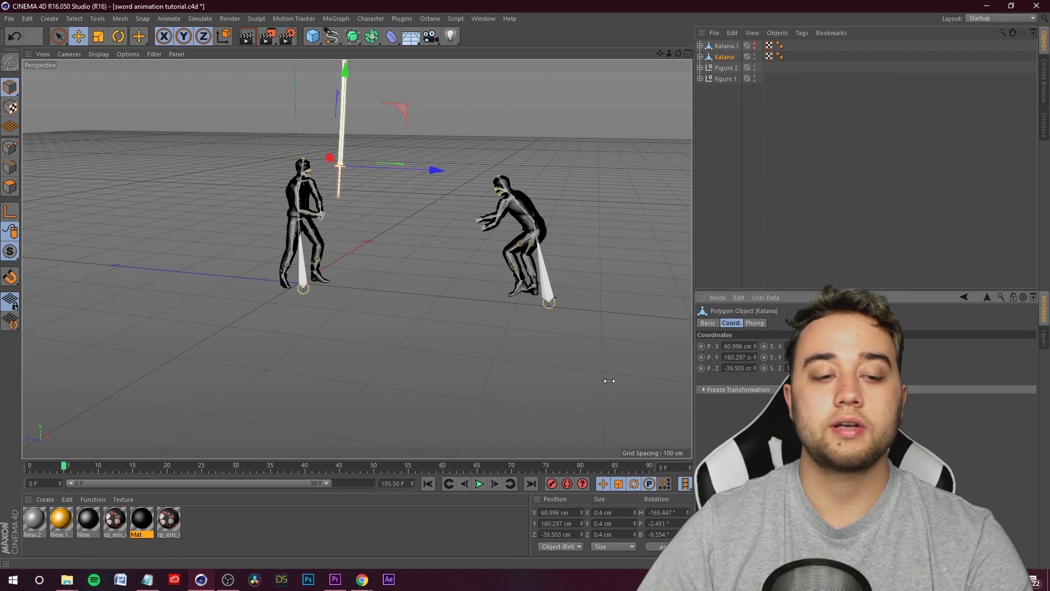
text(0.5)
key(Tab)
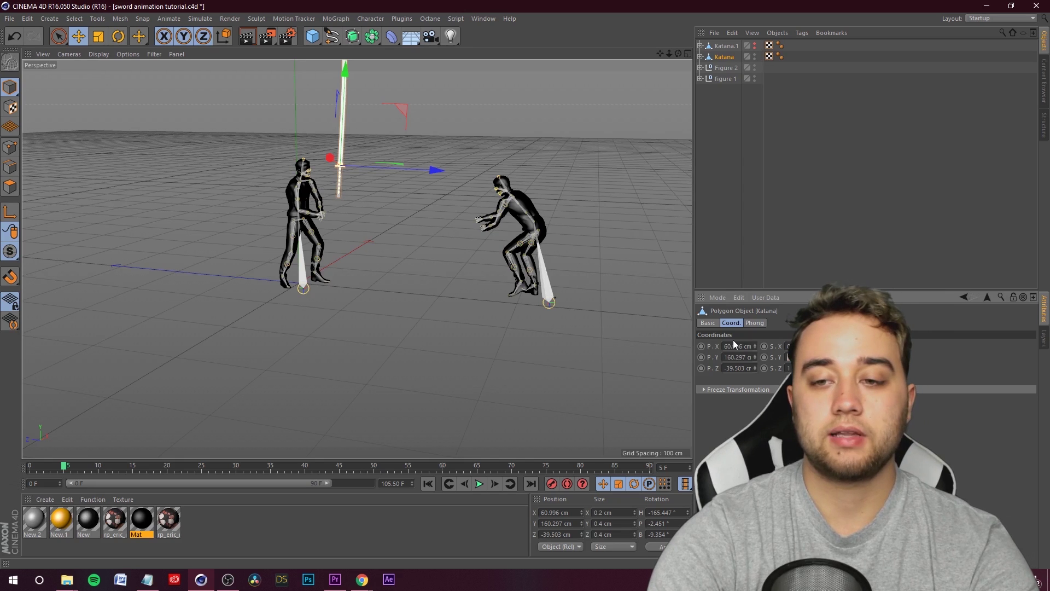
text(0.5)
key(Tab)
text(0.5)
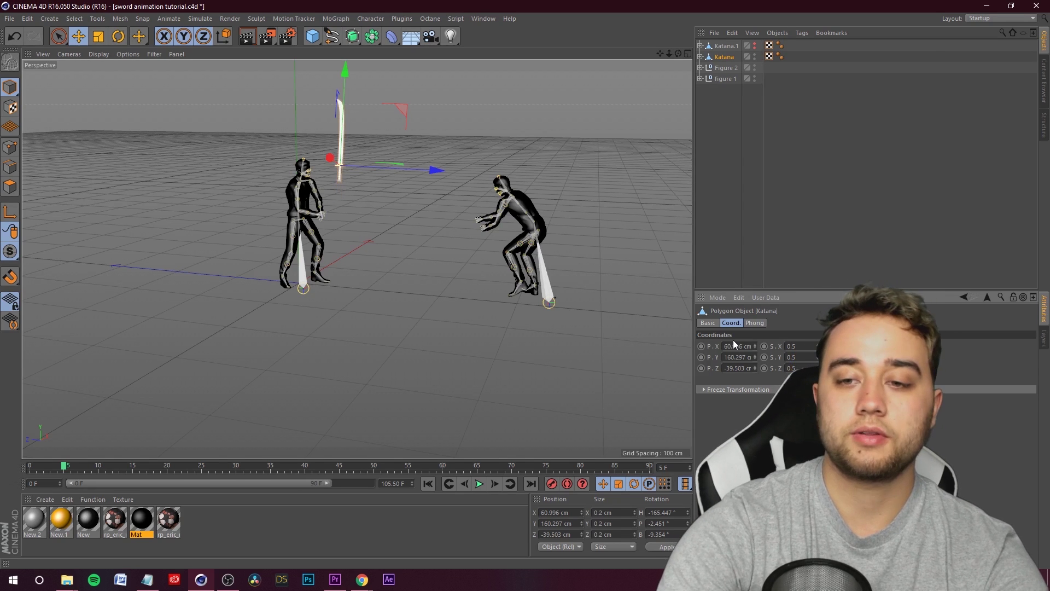
key(Return)
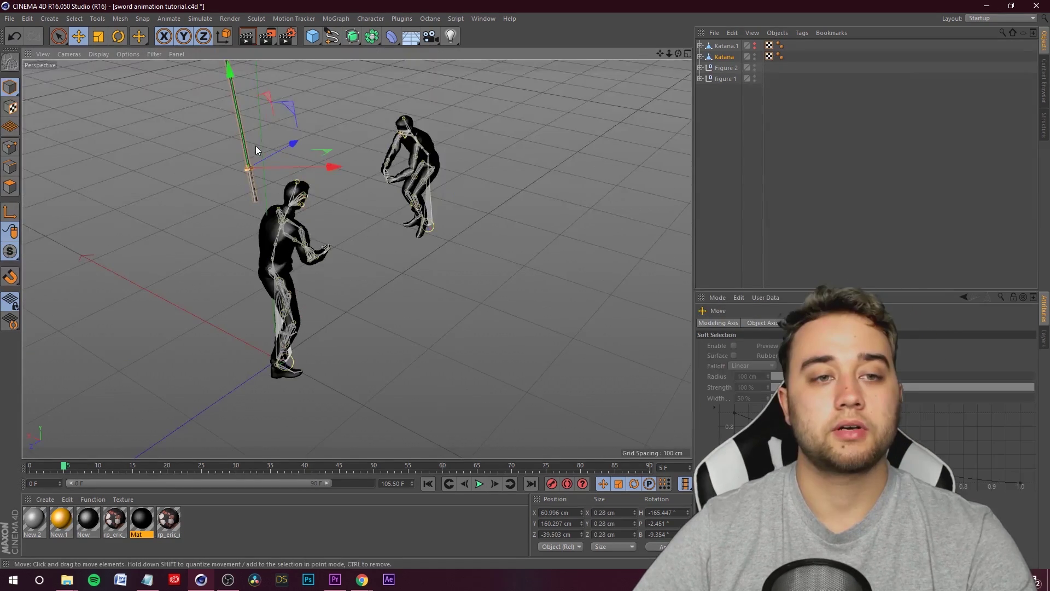
Move Katana toward figure 1's hands, to about X -23, Y 129, Z -34 cm, and rotate its bank to about 1°.
drag(255, 146, 481, 185)
drag(275, 239, 298, 257)
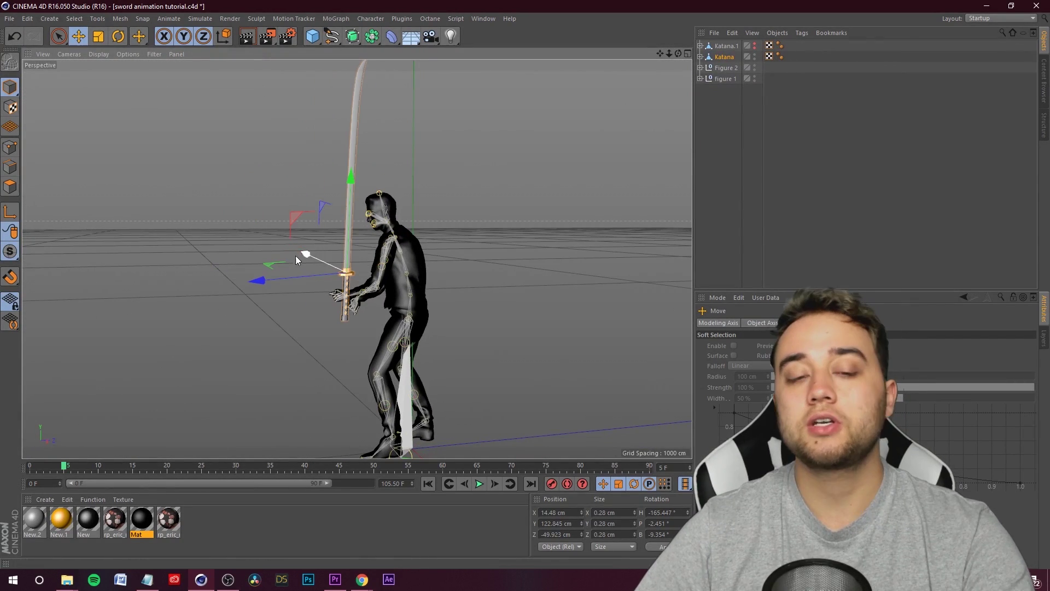
alt+drag(217, 207, 454, 311)
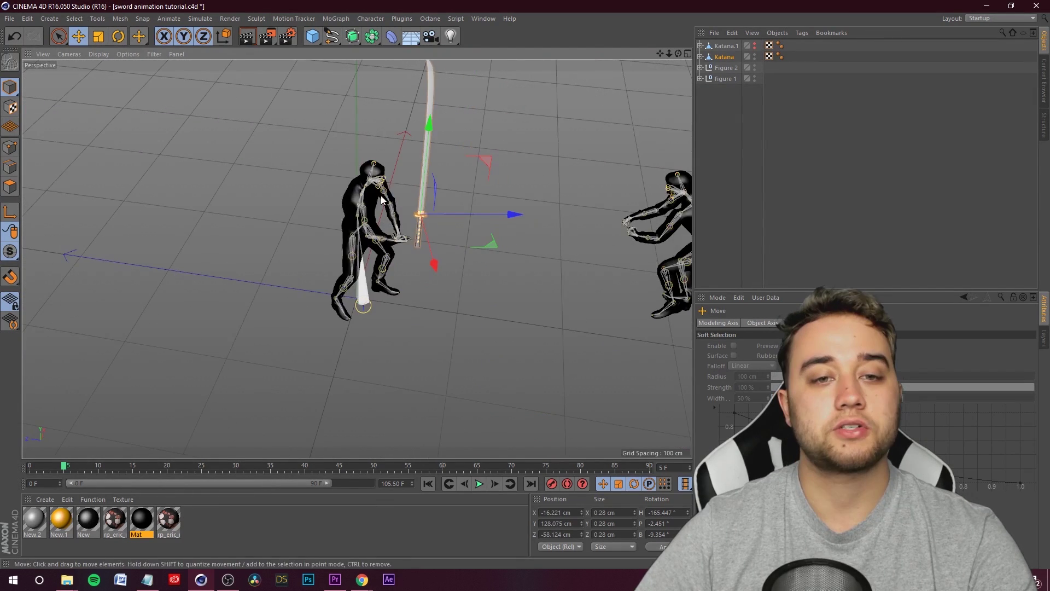
mouse_move(481, 215)
mouse_down()
mouse_move(452, 219)
mouse_move(447, 266)
mouse_move(355, 208)
mouse_move(467, 213)
mouse_up()
key(r)
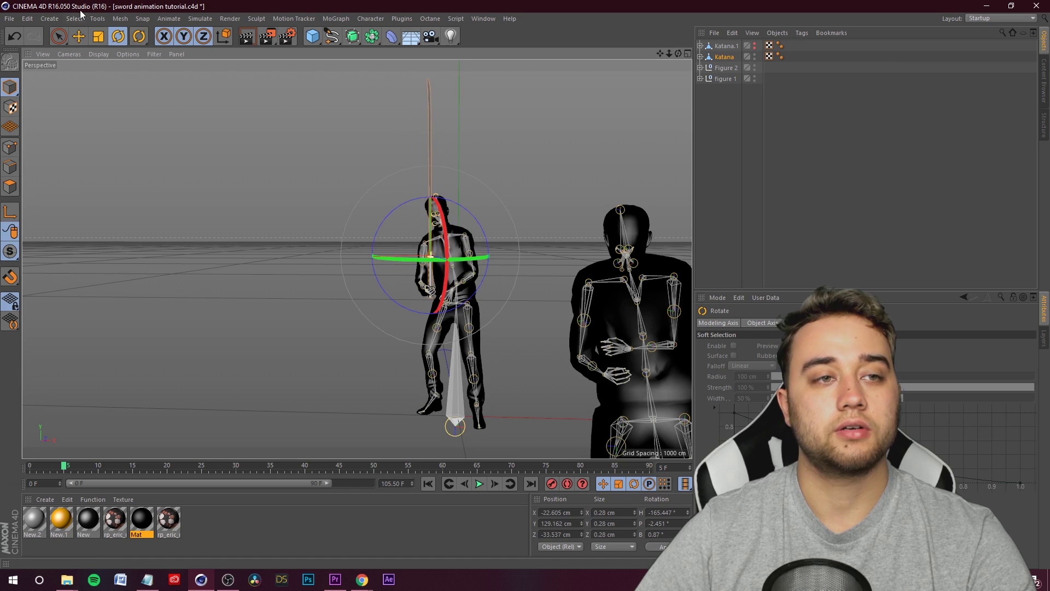
Fit Katana into figure 1's grip at about X -21, Y 115, Z -45 cm, scaled to a size of 0.24 cm.
click(79, 36)
alt+drag(357, 258, 685, 301)
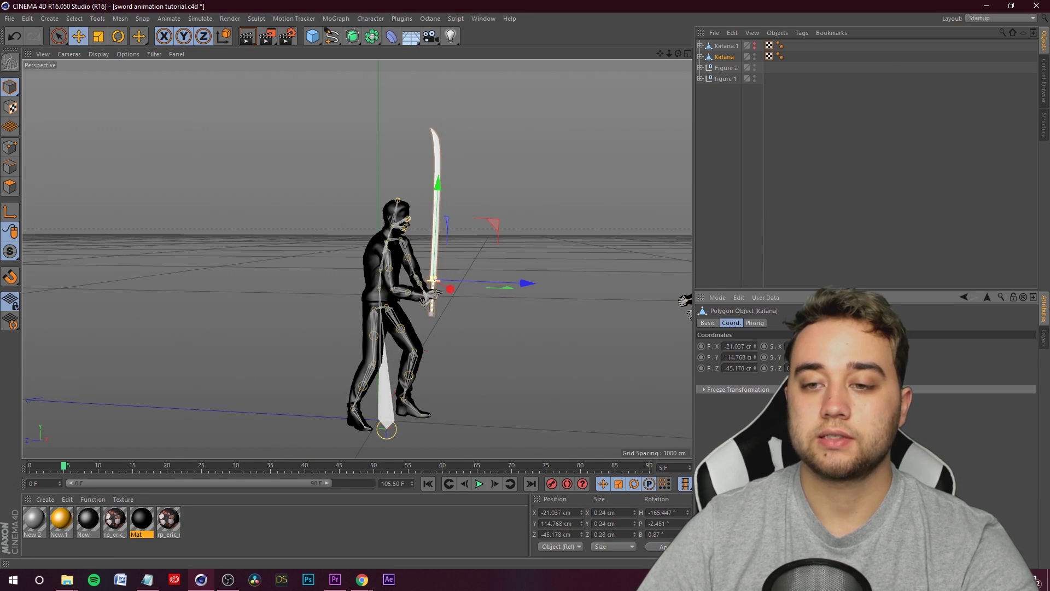
alt+drag(473, 229, 483, 342)
drag(64, 466, 64, 466)
alt+drag(478, 274, 531, 245)
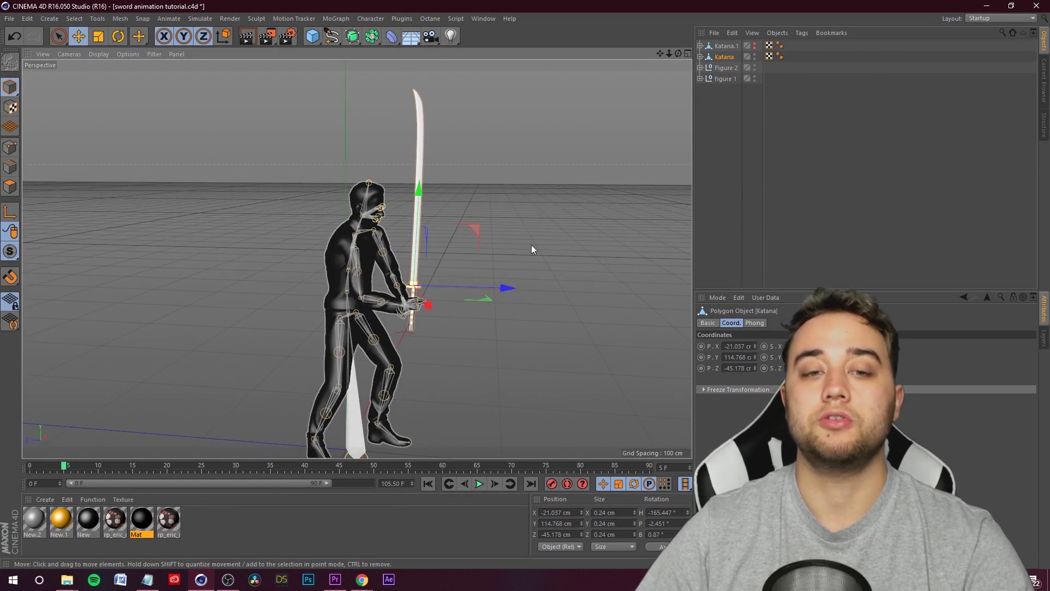
Expand figure 1's hierarchy, play the animation to check whether the katana follows the hands, and return to frame 5.
click(700, 78)
click(467, 313)
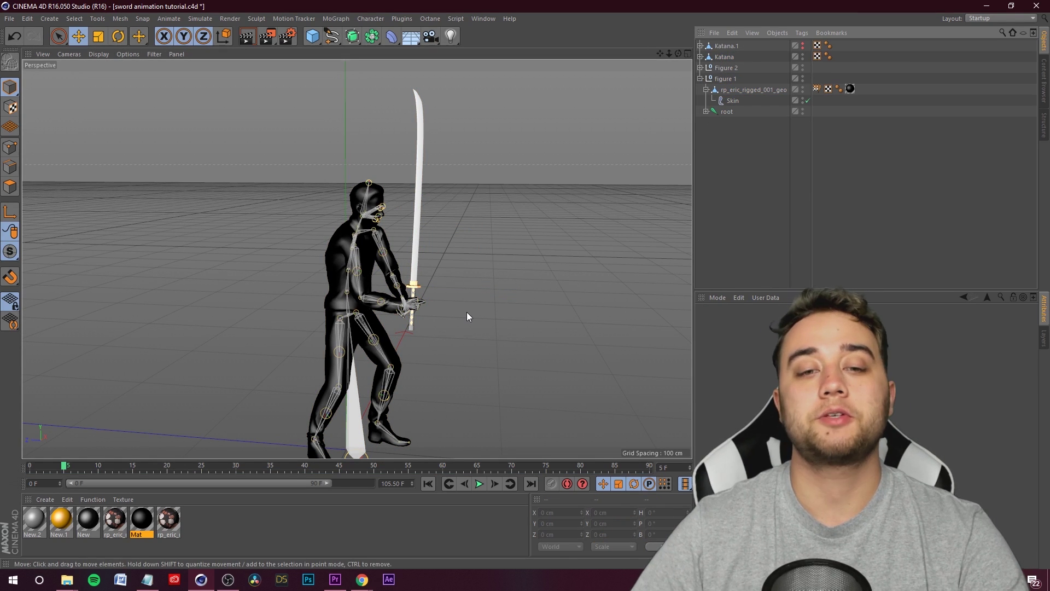
click(478, 483)
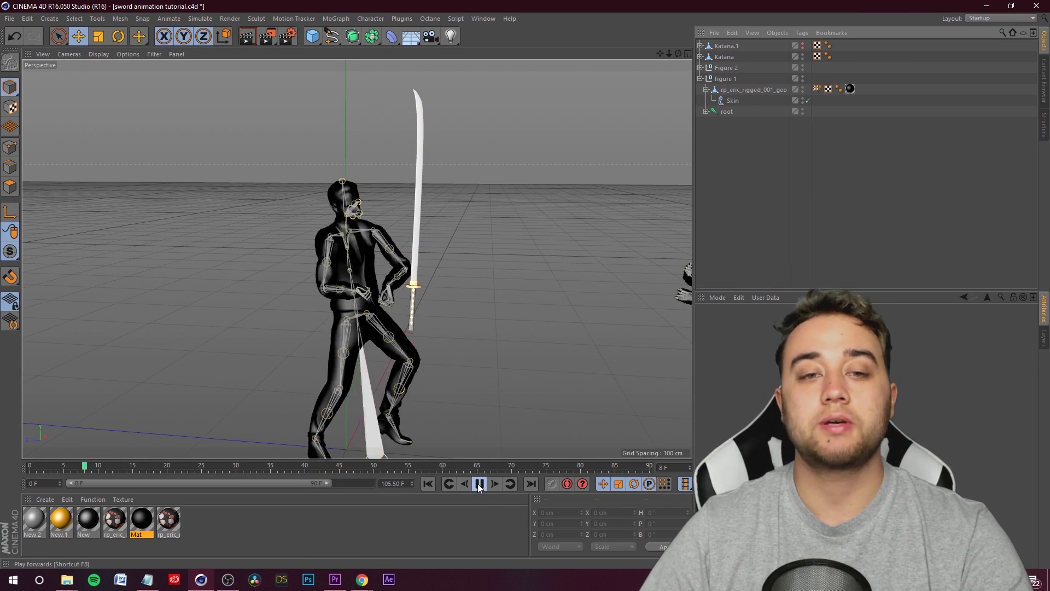
drag(333, 467, 63, 472)
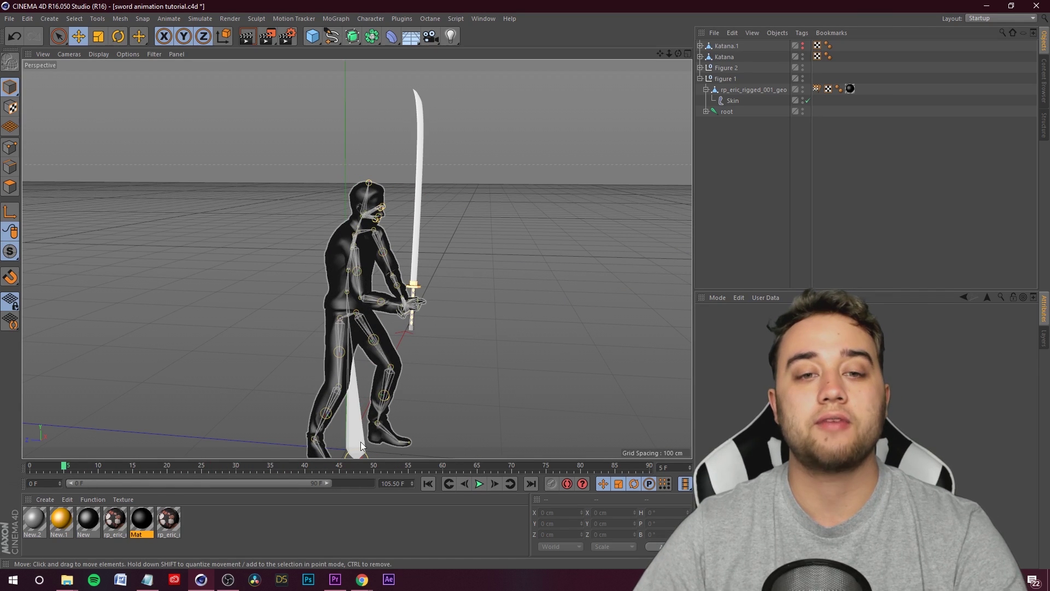
Expand figure 1's joint hierarchy through root and hip to the children of spine_01, upperleg_l and upperleg_r.
click(700, 80)
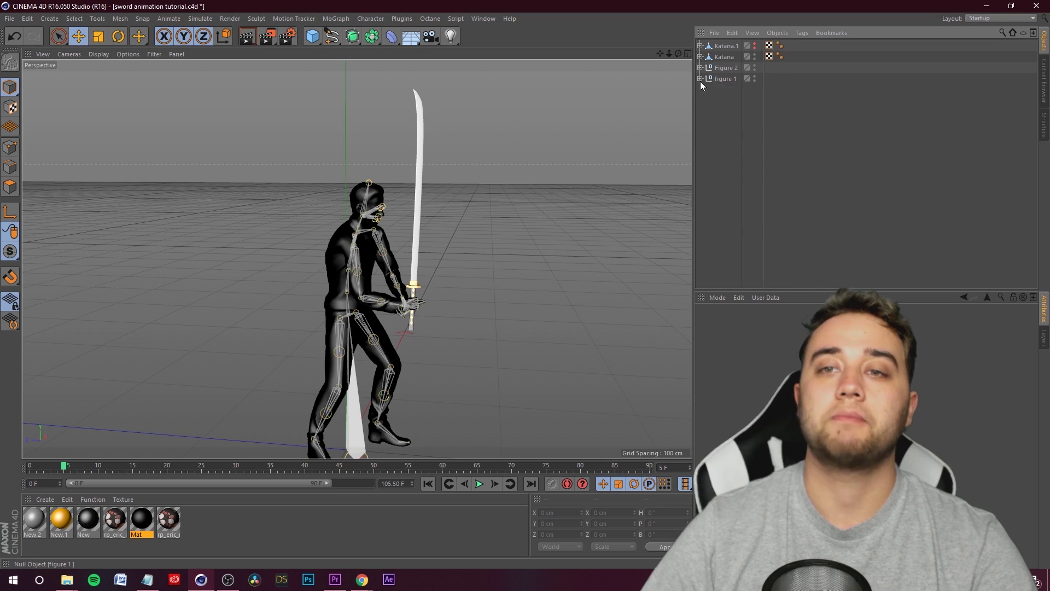
click(700, 79)
click(725, 79)
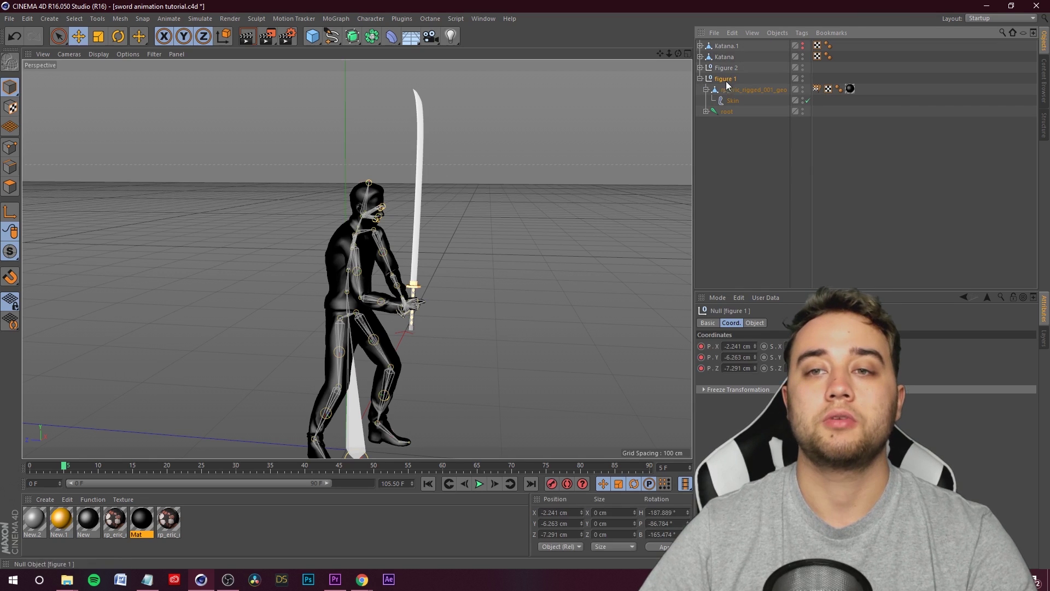
click(728, 126)
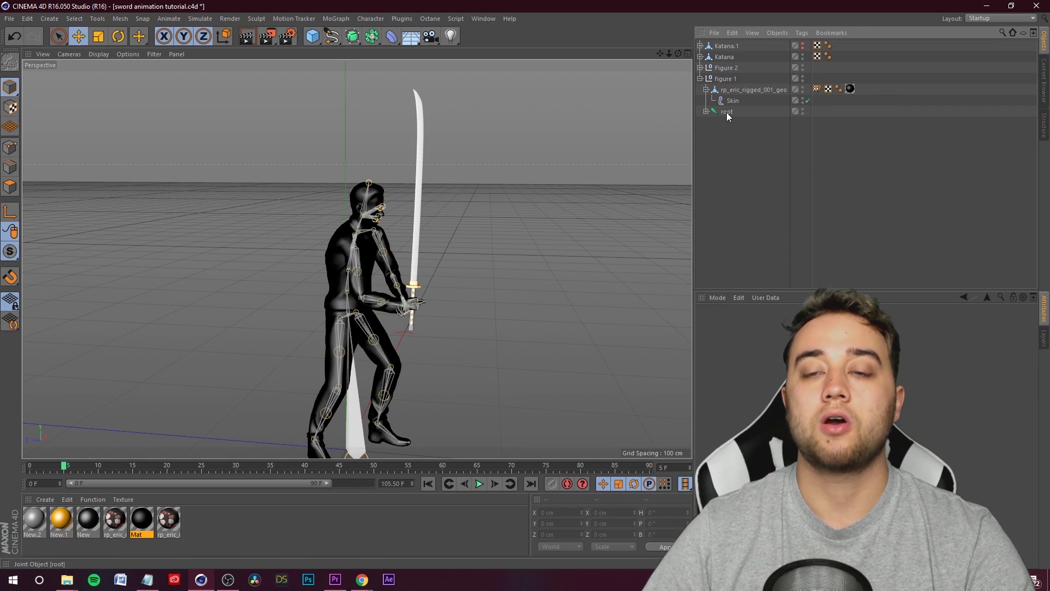
click(706, 112)
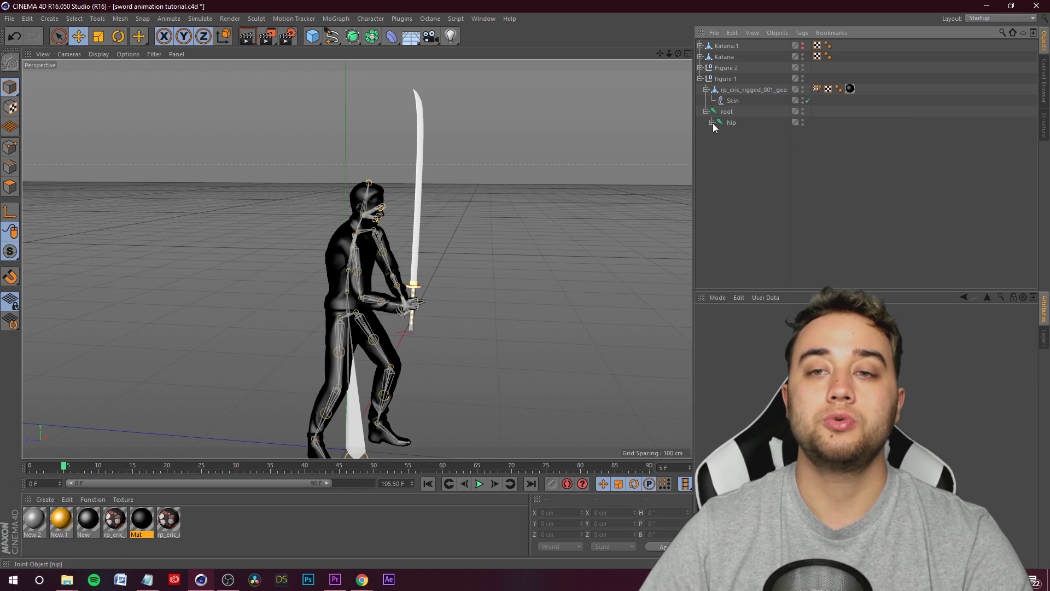
click(712, 122)
click(718, 156)
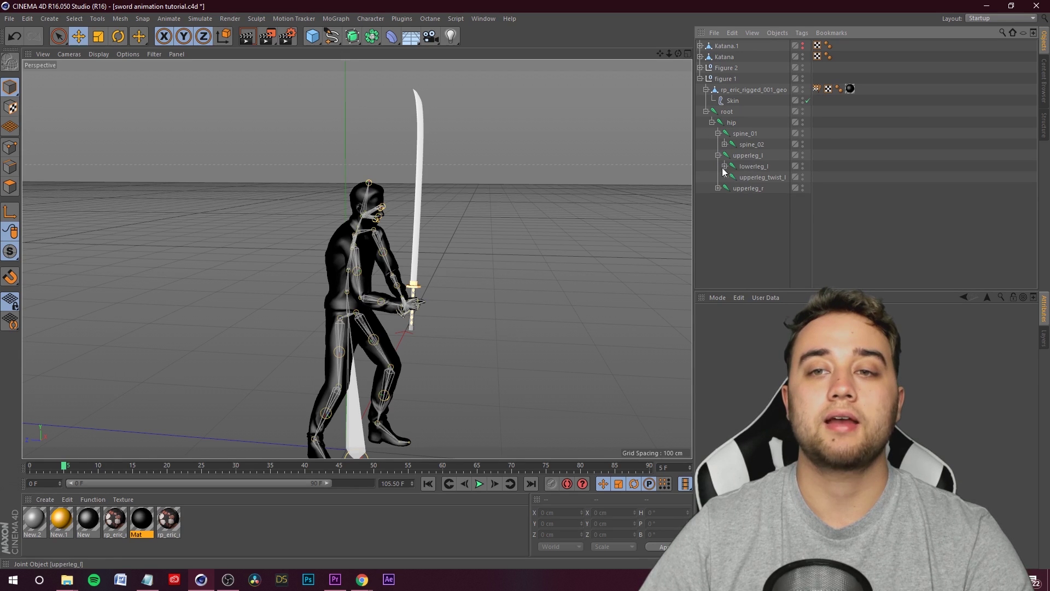
click(719, 188)
Expand figure 1's spine and right arm joints from spine_02 through shoulder_r and lowerarm_r down to hand_r.
click(719, 113)
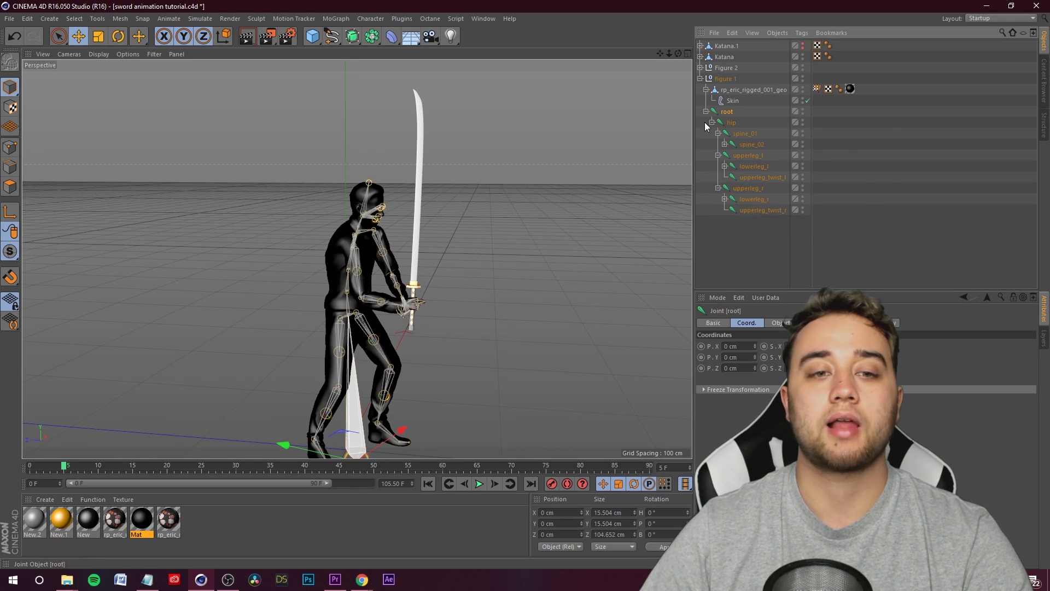
click(364, 258)
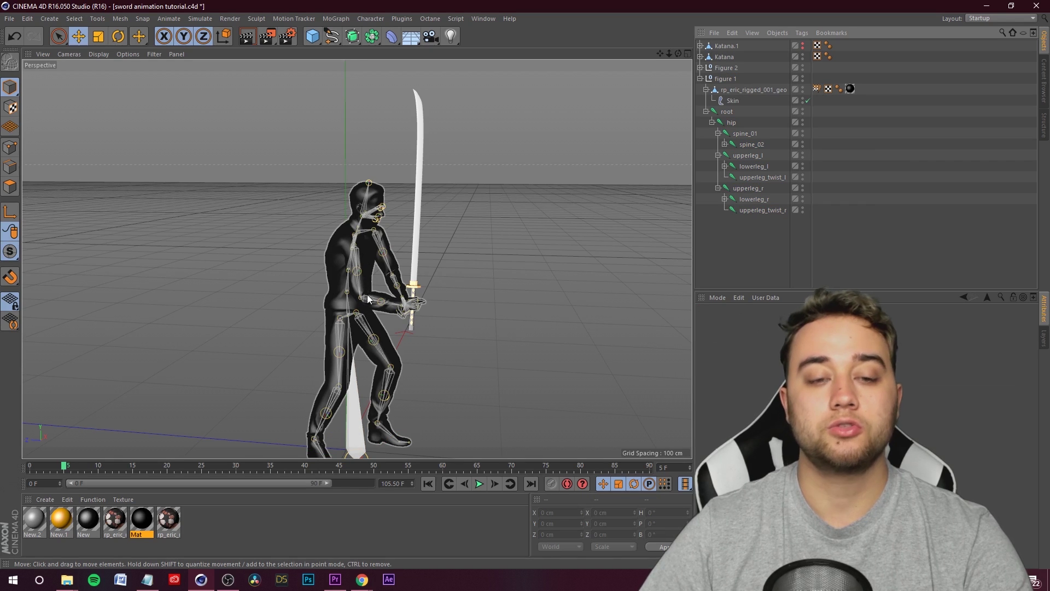
alt+drag(520, 294, 339, 246)
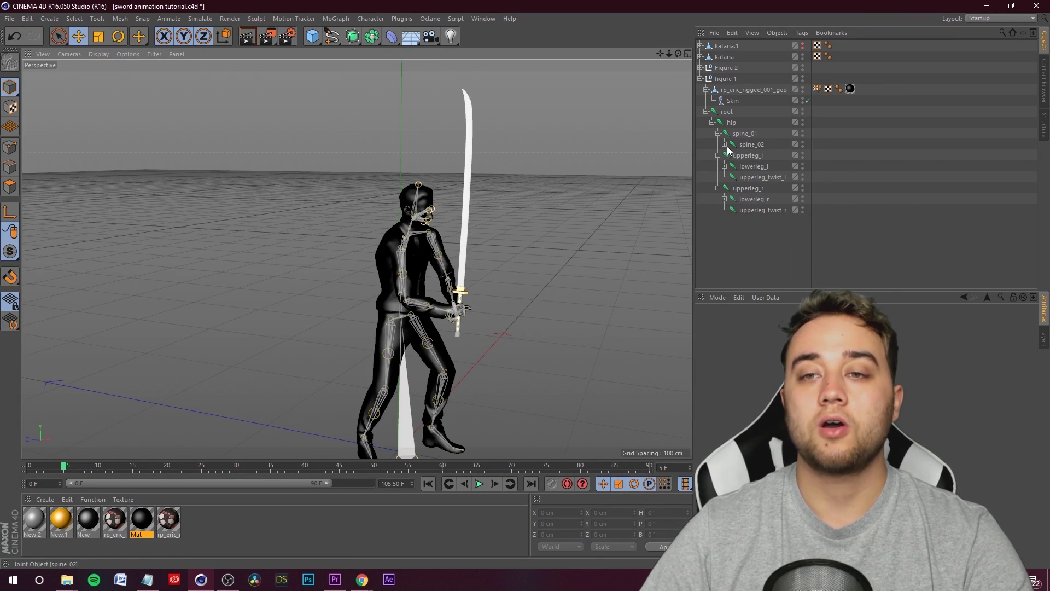
click(725, 144)
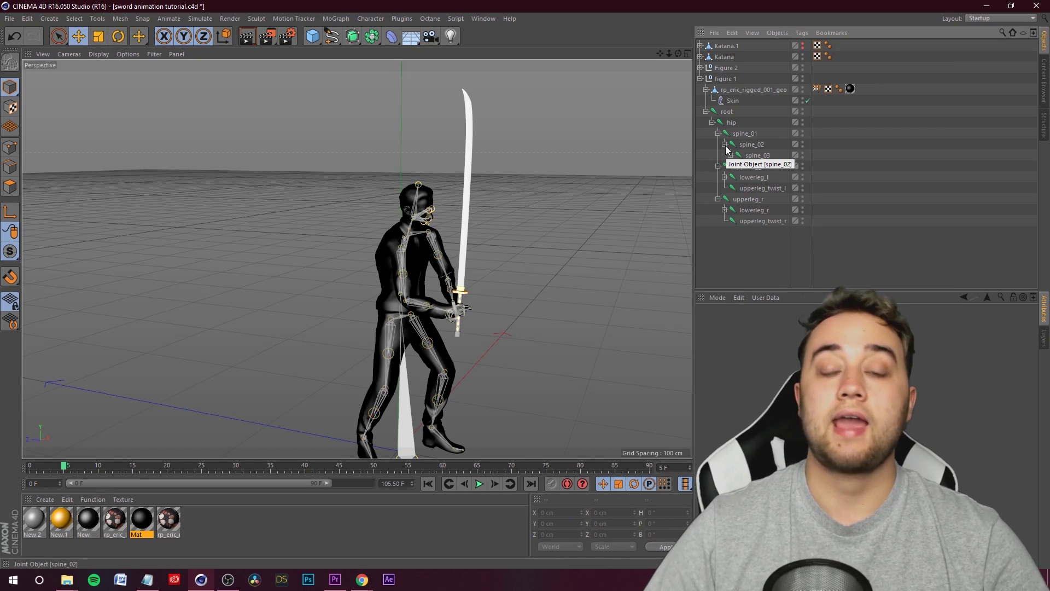
click(730, 155)
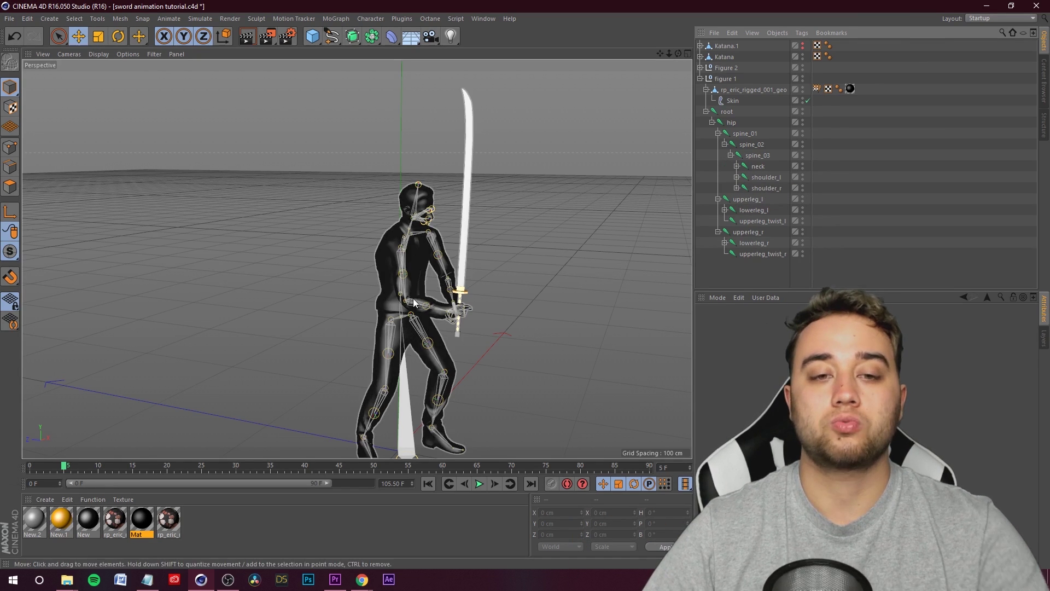
click(737, 188)
click(743, 199)
click(750, 210)
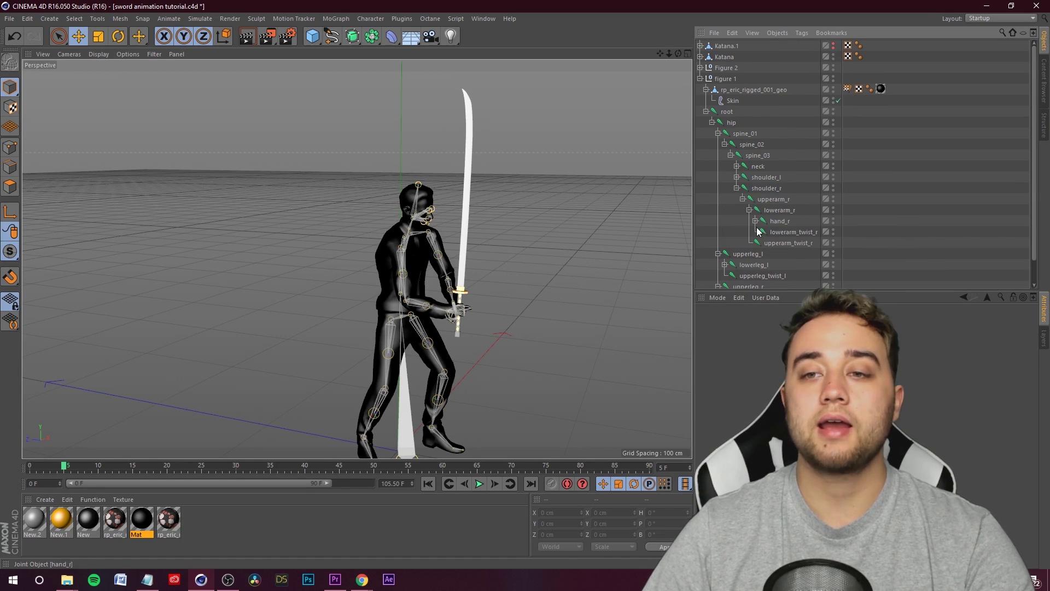
Make Katana a child of figure 1's hand_r joint.
click(779, 221)
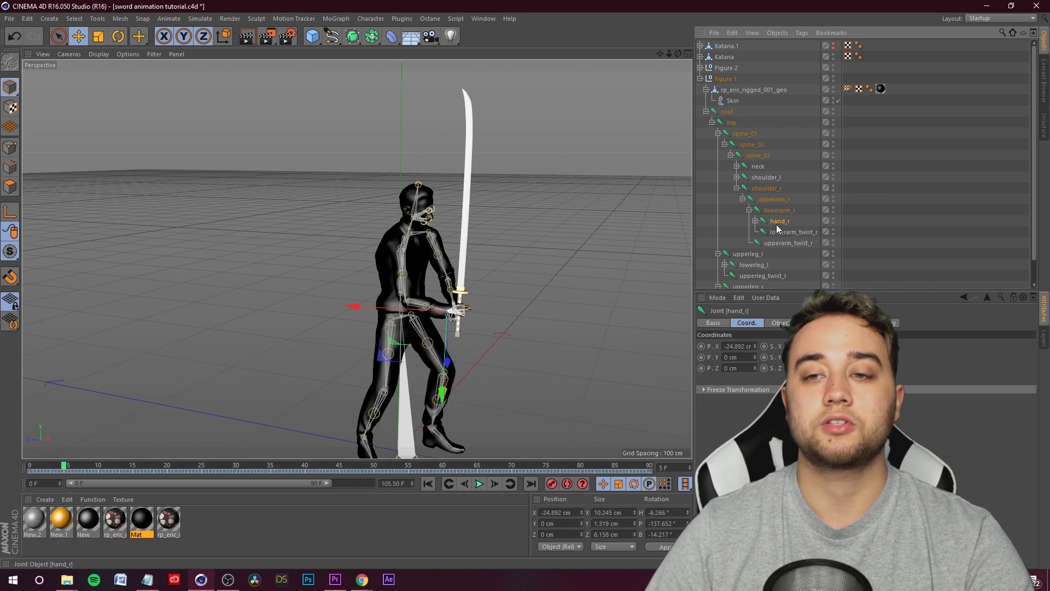
click(724, 56)
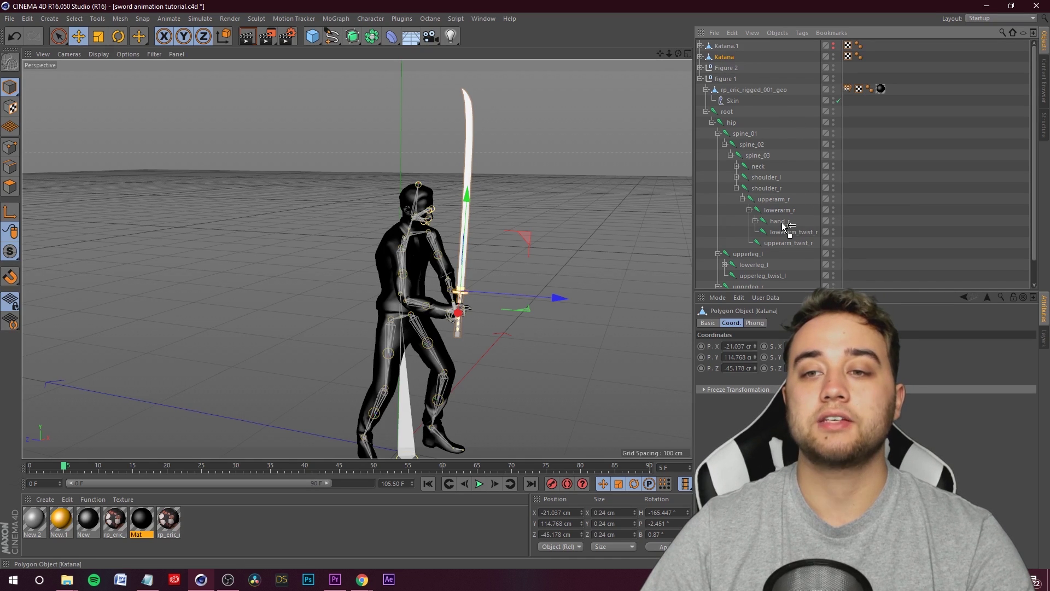
drag(779, 223, 780, 224)
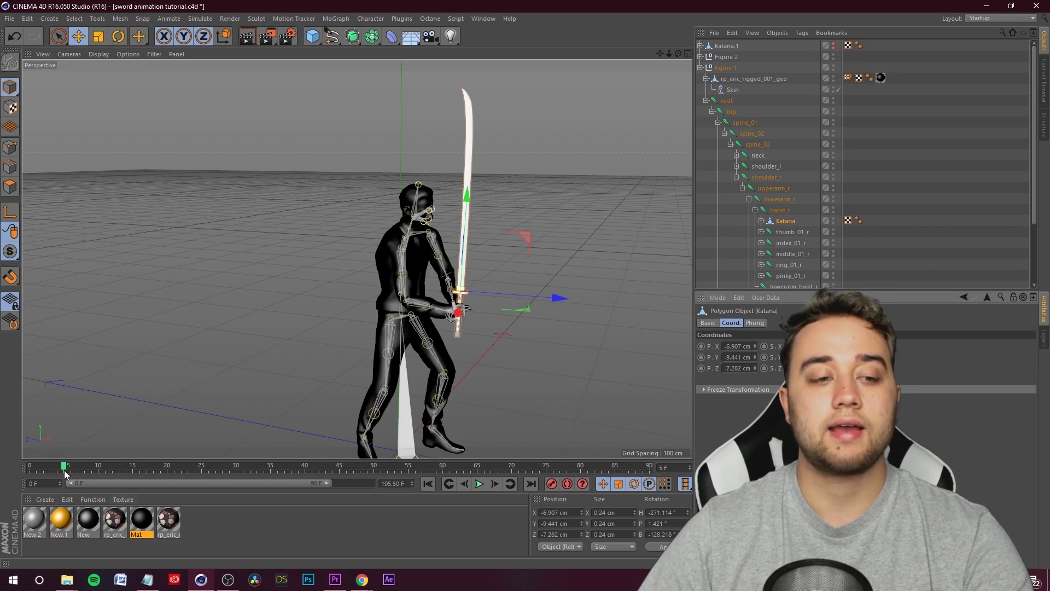
Play and scrub the animation with both figures in view to check how the katana follows the hand, ending at frame 5.
mouse_move(63, 466)
mouse_down()
mouse_move(218, 466)
mouse_move(66, 471)
mouse_up()
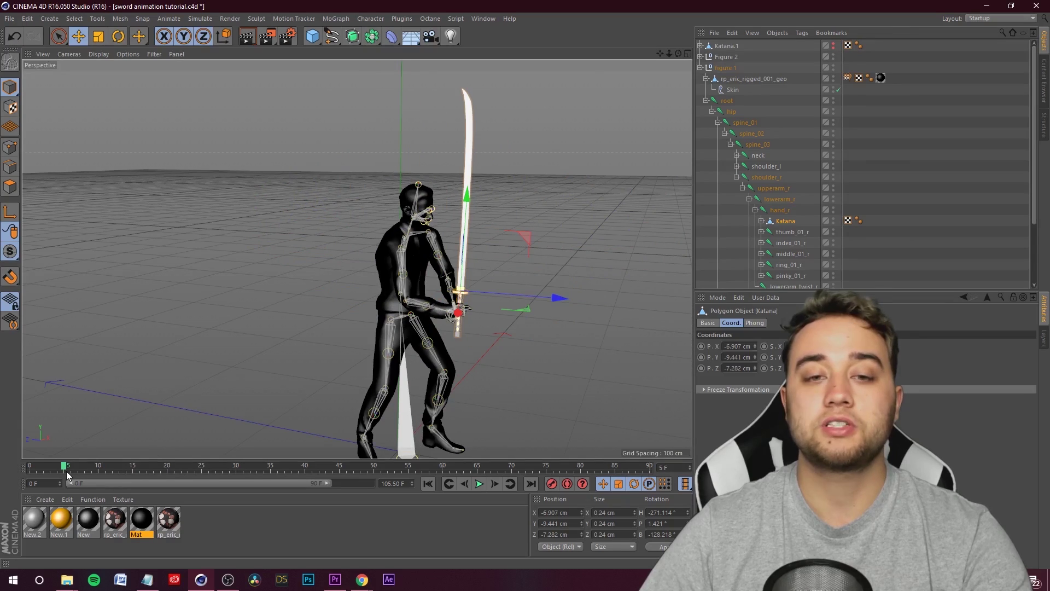
click(622, 343)
alt+drag(553, 349, 631, 146)
drag(660, 53, 543, 18)
click(479, 484)
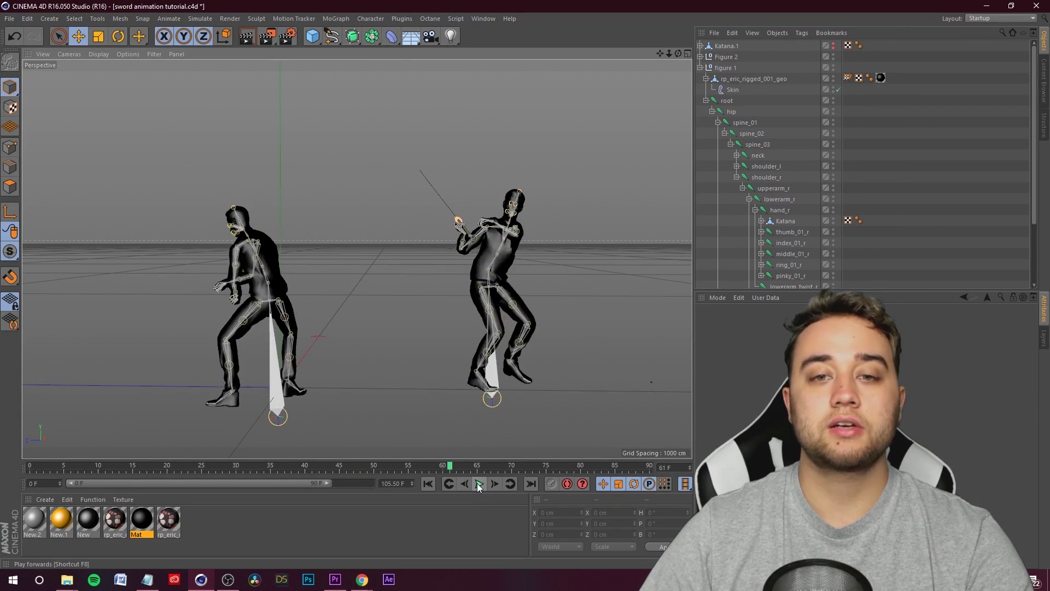
drag(450, 468, 63, 469)
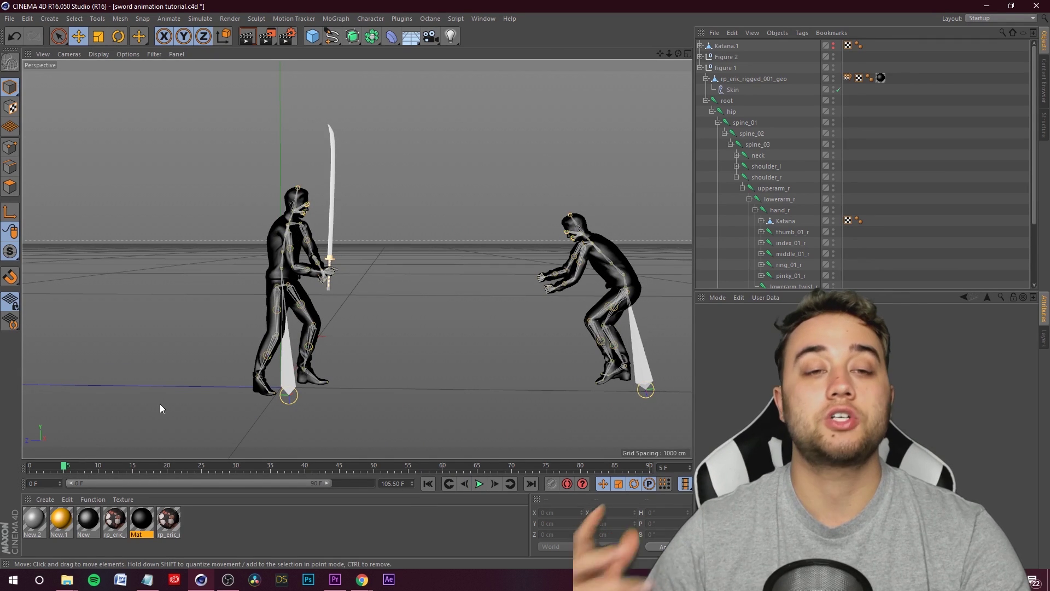
drag(62, 470, 181, 471)
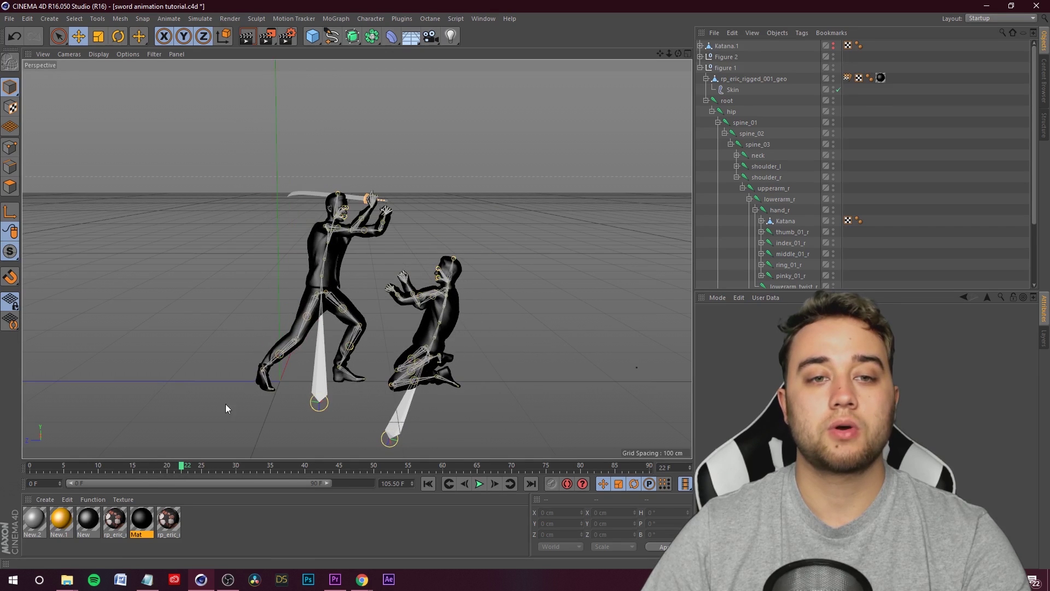
alt+drag(319, 159, 300, 130)
drag(169, 474, 67, 467)
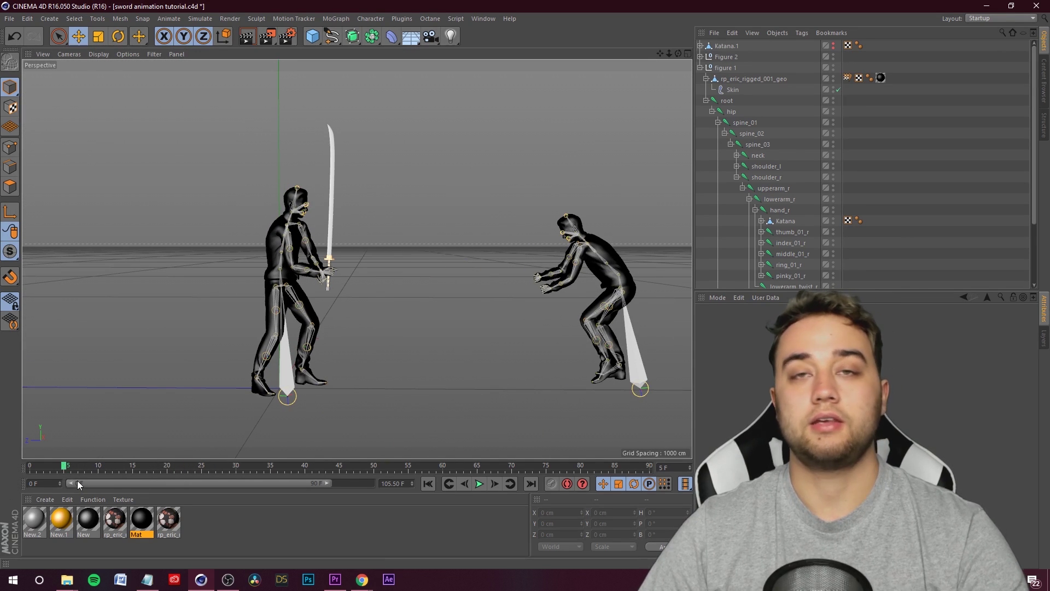
Turn on automatic keyframing and rotate Katana's bank to about -48° at frame 21.
click(566, 484)
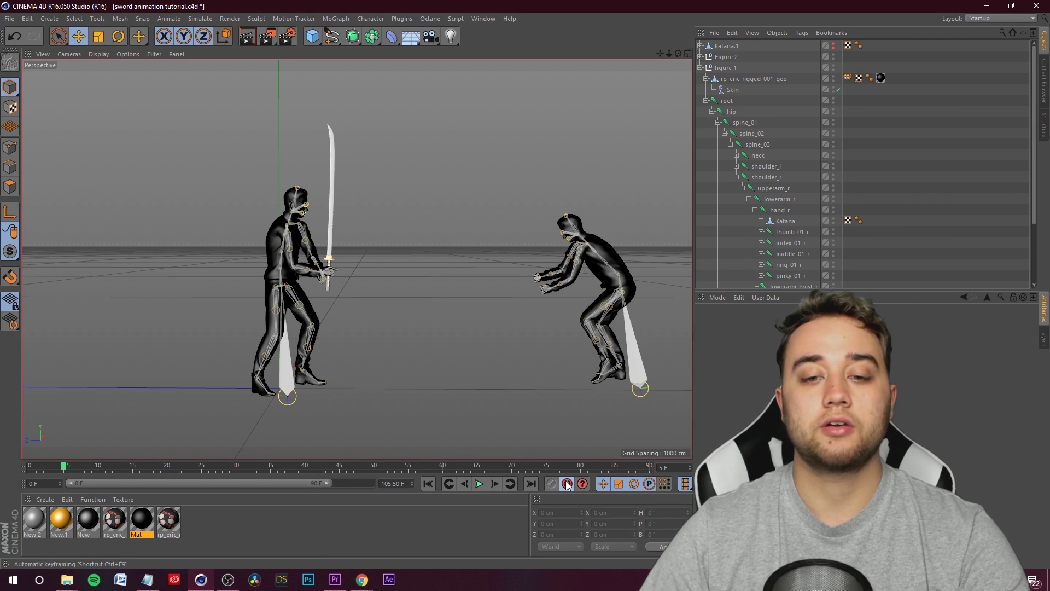
drag(64, 466, 174, 466)
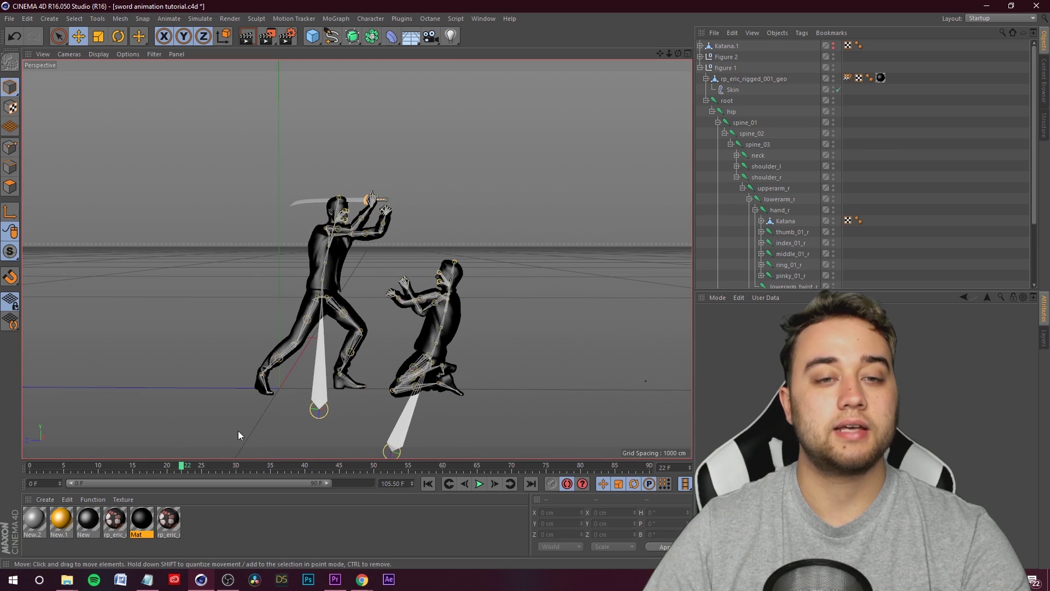
drag(172, 471, 174, 465)
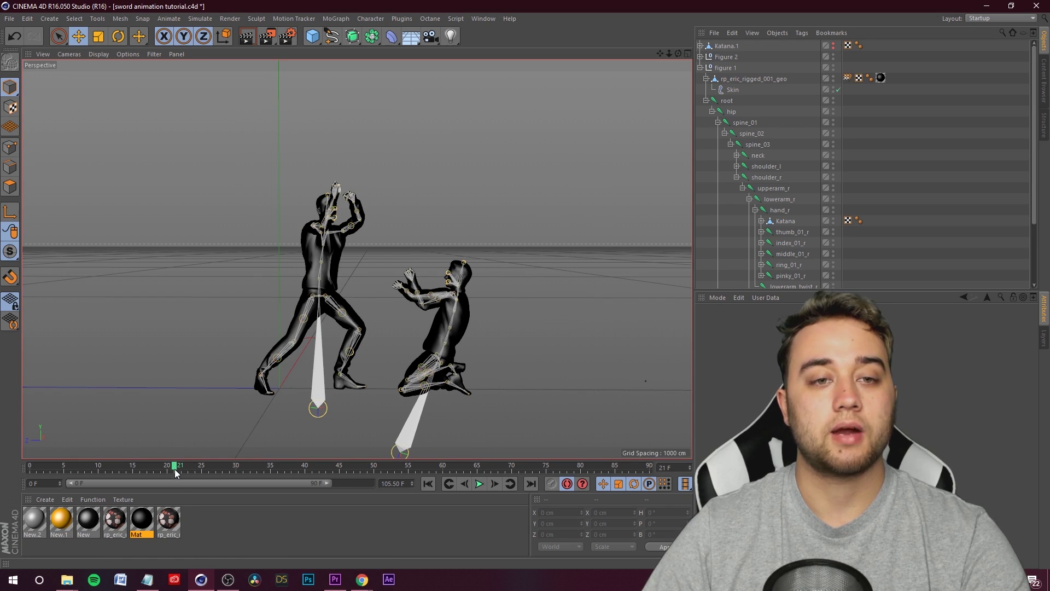
alt+drag(335, 154, 443, 195)
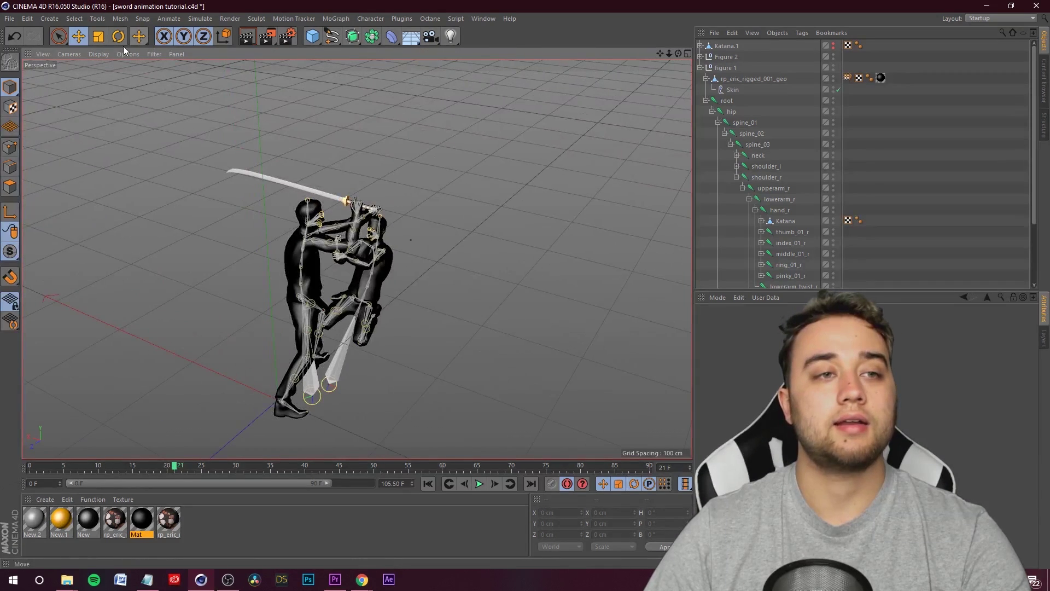
click(121, 43)
alt+drag(229, 129, 362, 160)
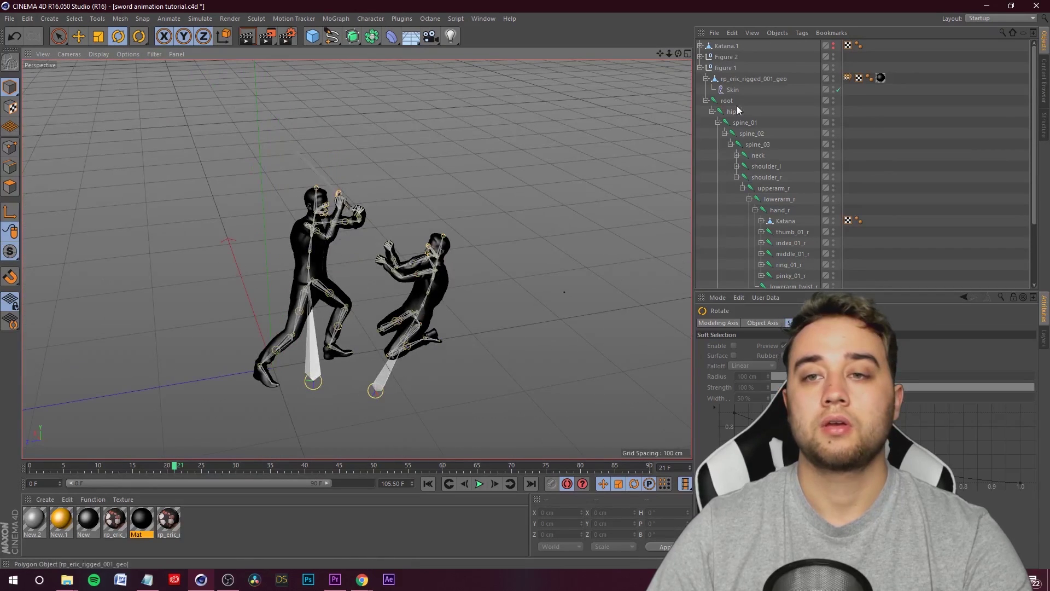
click(784, 220)
drag(377, 214, 424, 214)
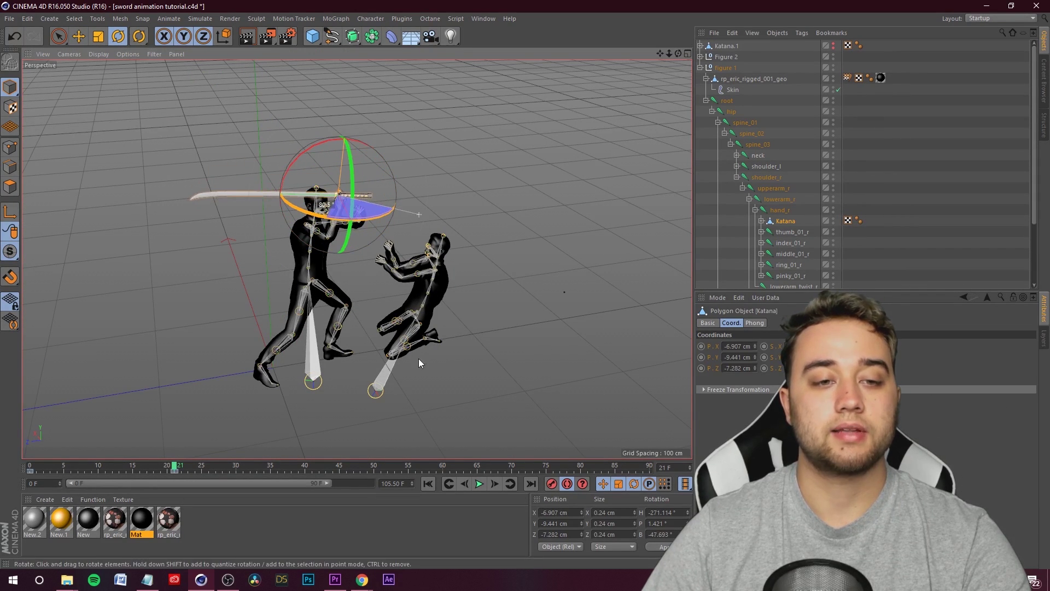
Refit and key Katana in figure 1's grip at about X -6.8, Y -3.9, Z -7.4 cm, with its bank at about -66°.
alt+drag(418, 359, 385, 327)
drag(174, 470, 78, 471)
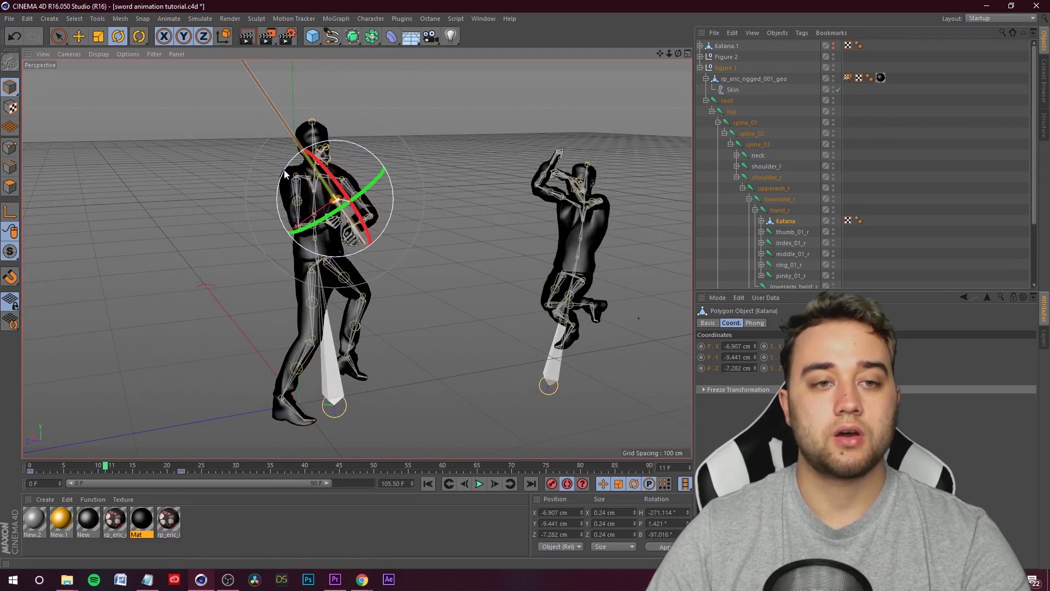
drag(285, 170, 212, 99)
key(e)
drag(327, 208, 314, 221)
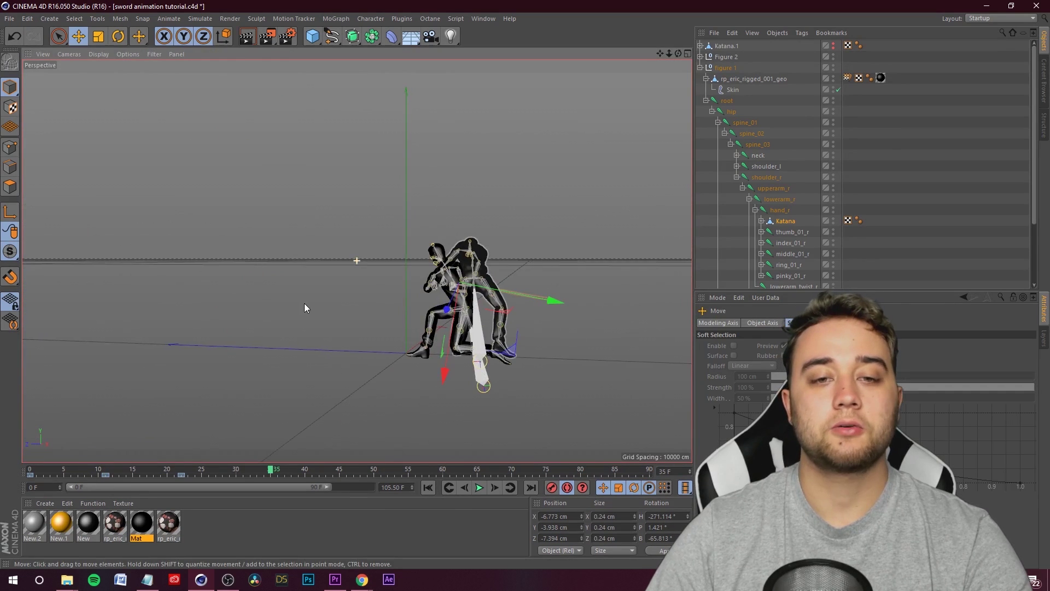
At frame 22, fit Katana into figure 1's raised hands at about X -1.9, Y -4.1, Z -7.5 cm, heading -280° and pitch -2.7°.
click(82, 474)
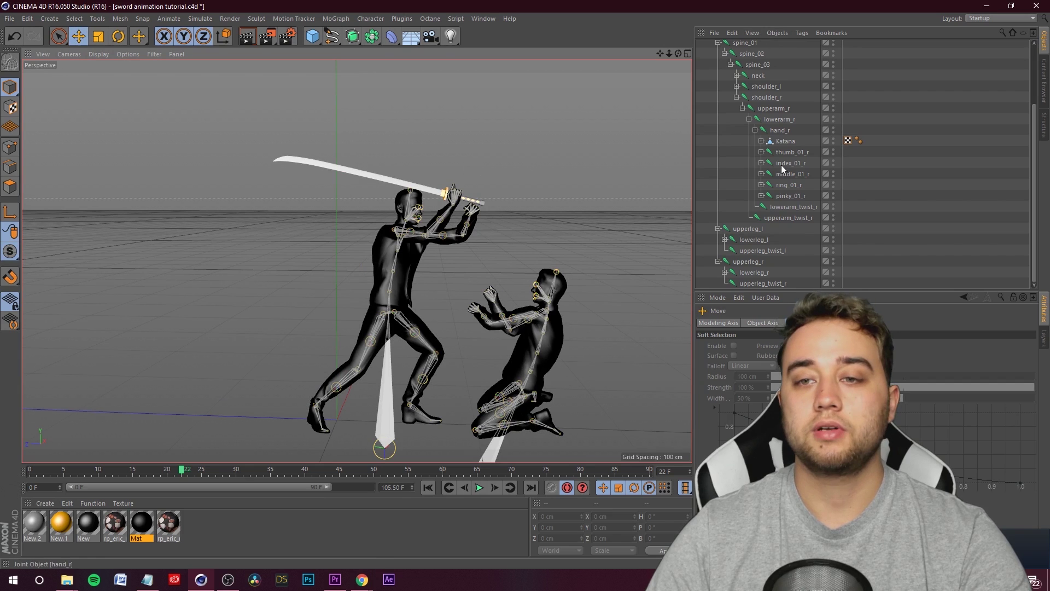
click(785, 140)
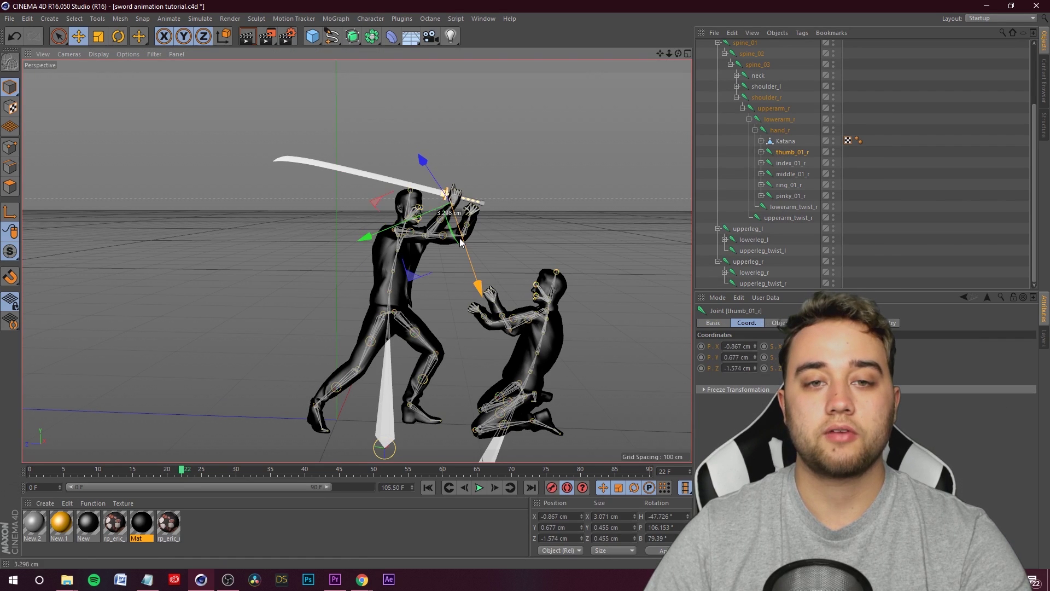
key(r)
drag(493, 168, 505, 175)
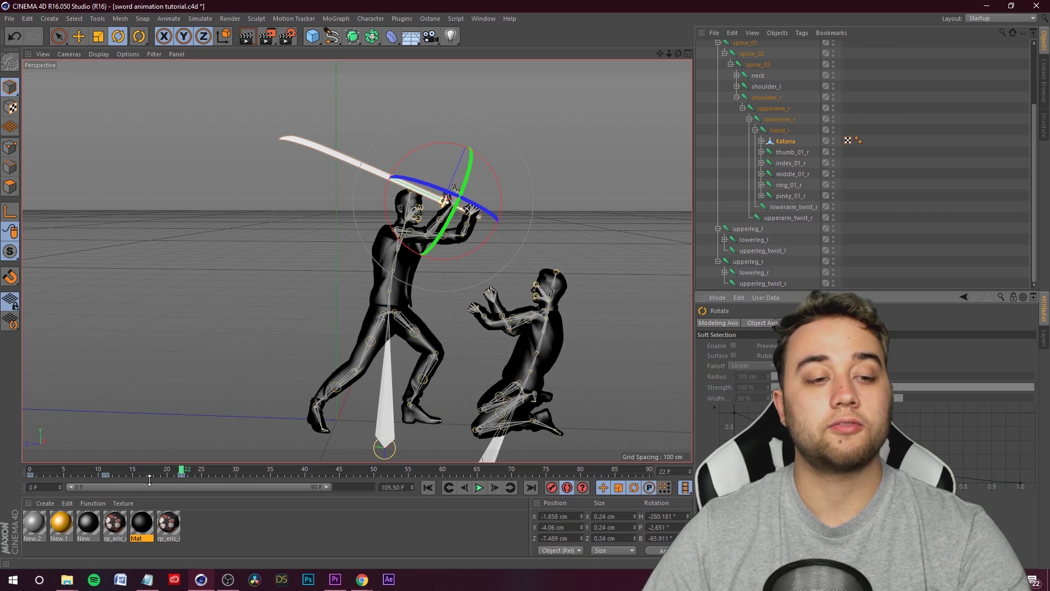
click(180, 475)
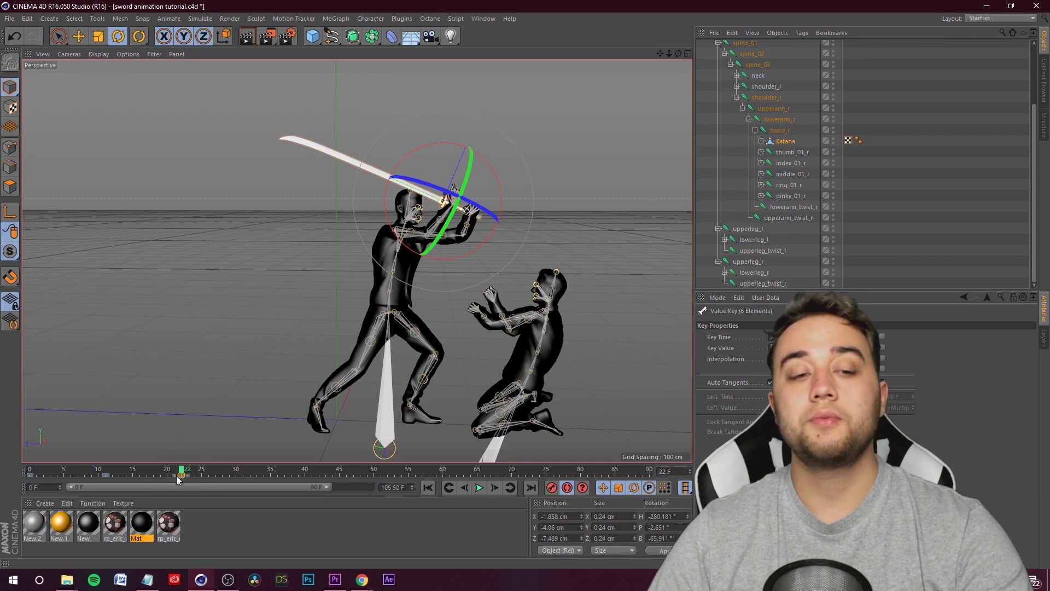
click(988, 19)
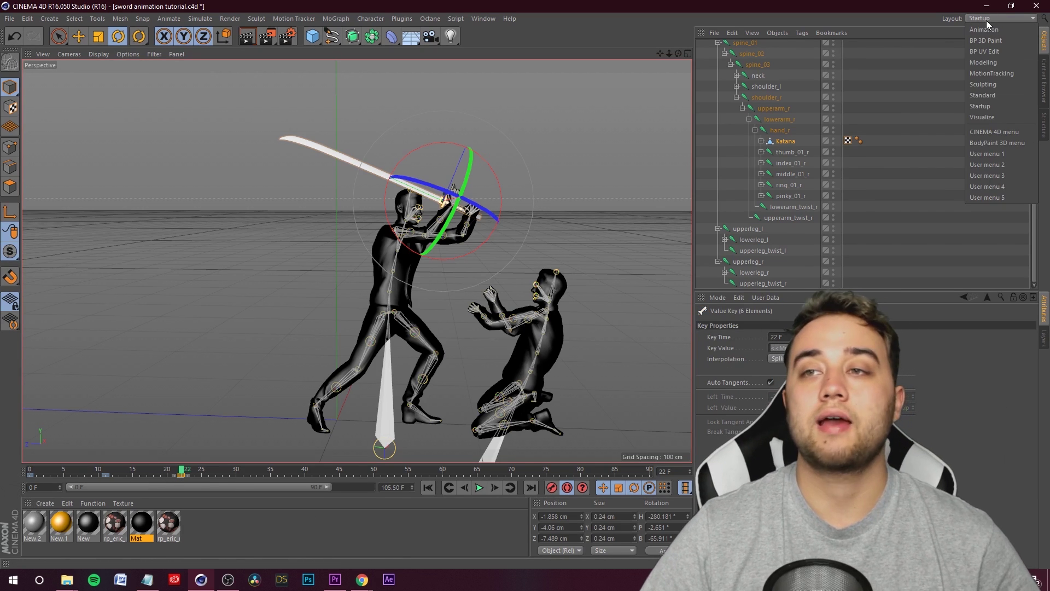
click(885, 347)
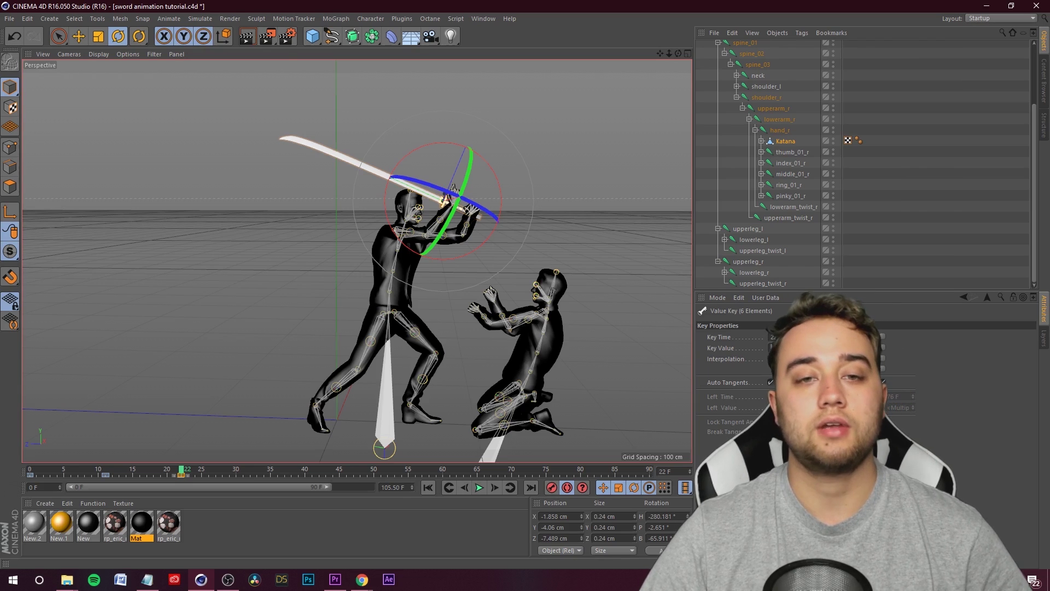
Return to frame 0, deselect Katana, and play the animation to check the keyed katana motion with both figures in view.
drag(186, 470, 56, 470)
scroll(511, 205, down, 2)
drag(661, 53, 535, 40)
drag(58, 470, 1, 476)
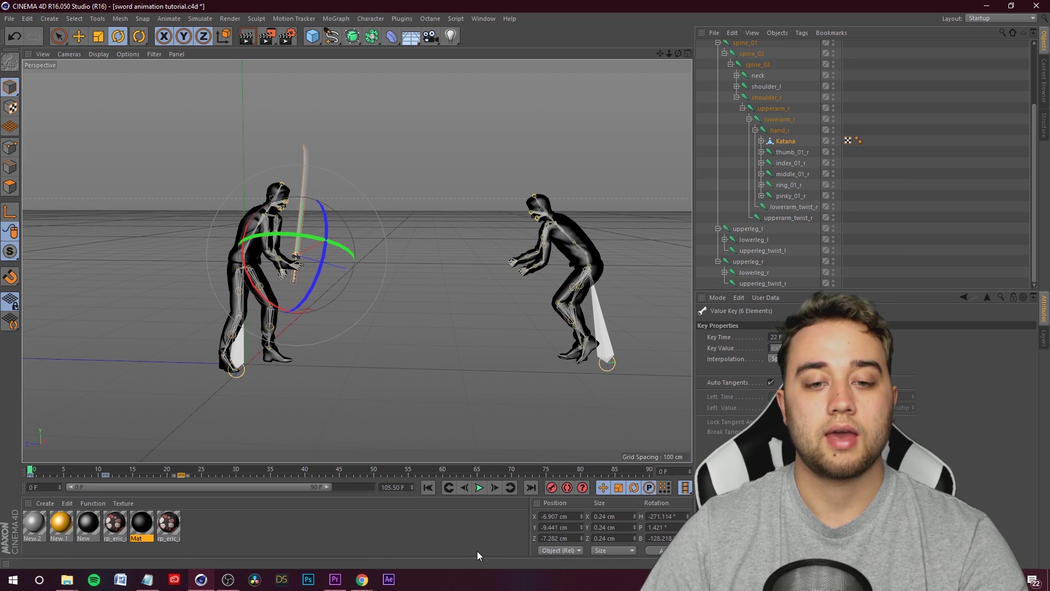
click(410, 268)
key(e)
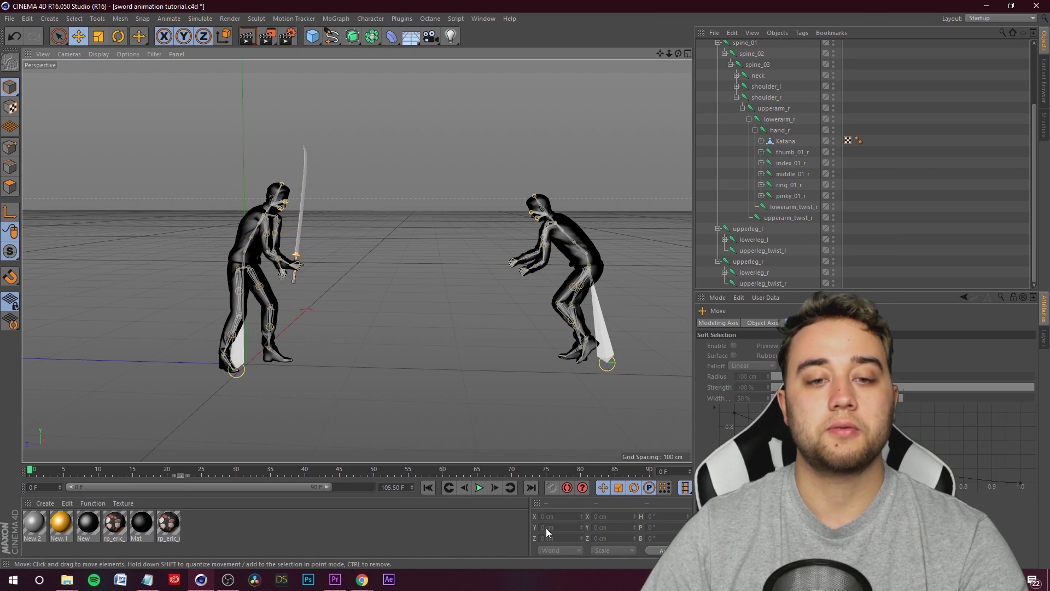
click(481, 488)
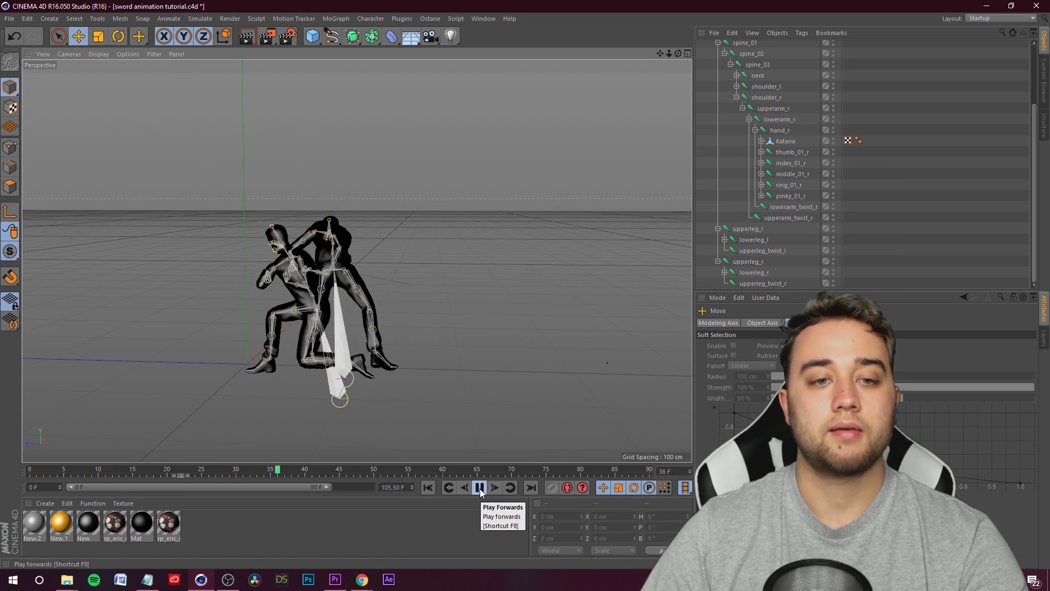
Go to frame 5 and collapse the figure 1 hierarchy.
drag(38, 470, 64, 469)
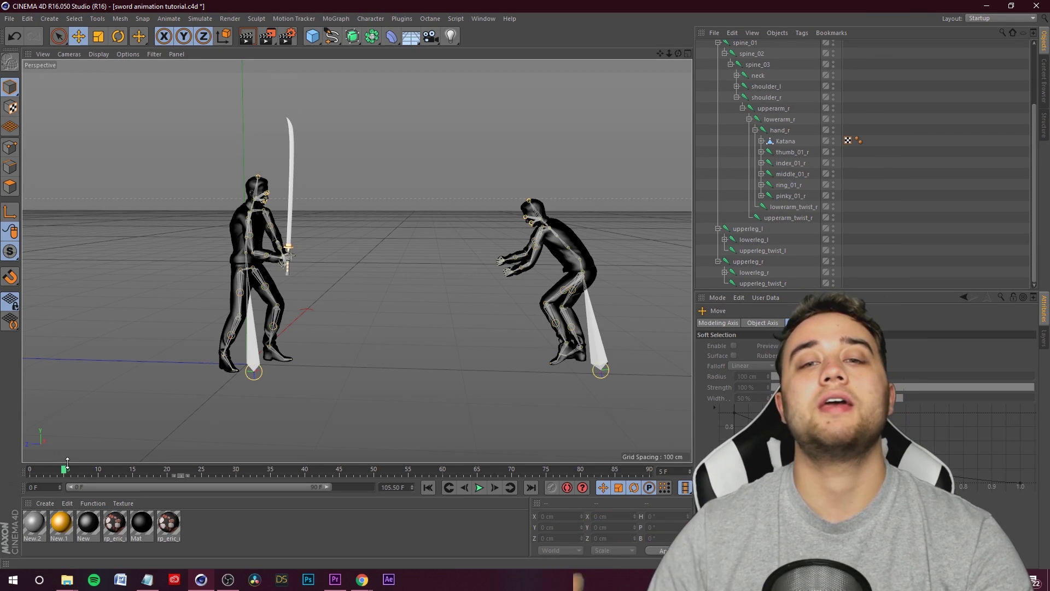
scroll(736, 104, up, 3)
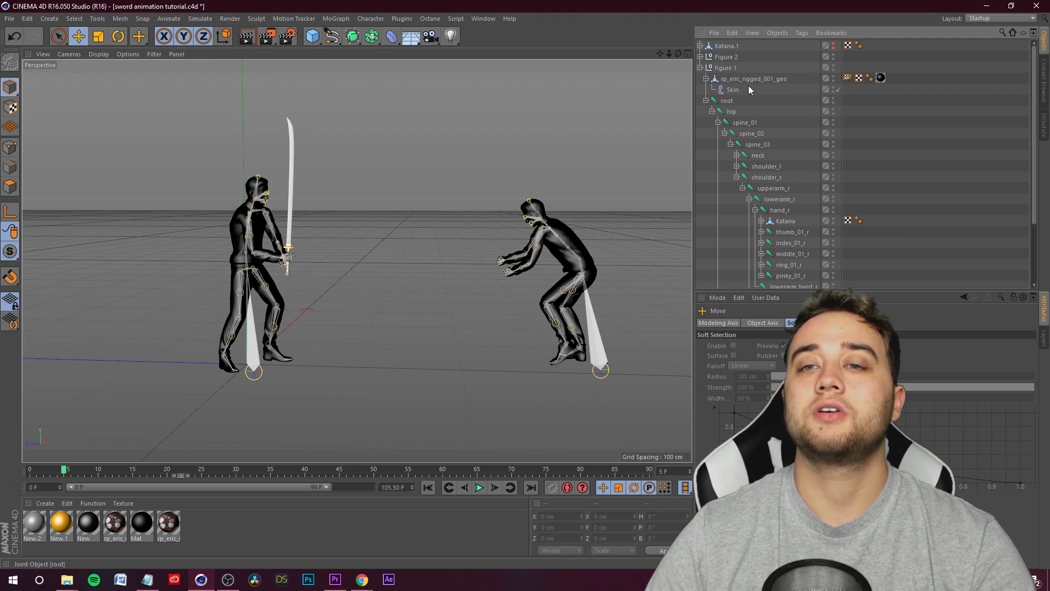
click(701, 67)
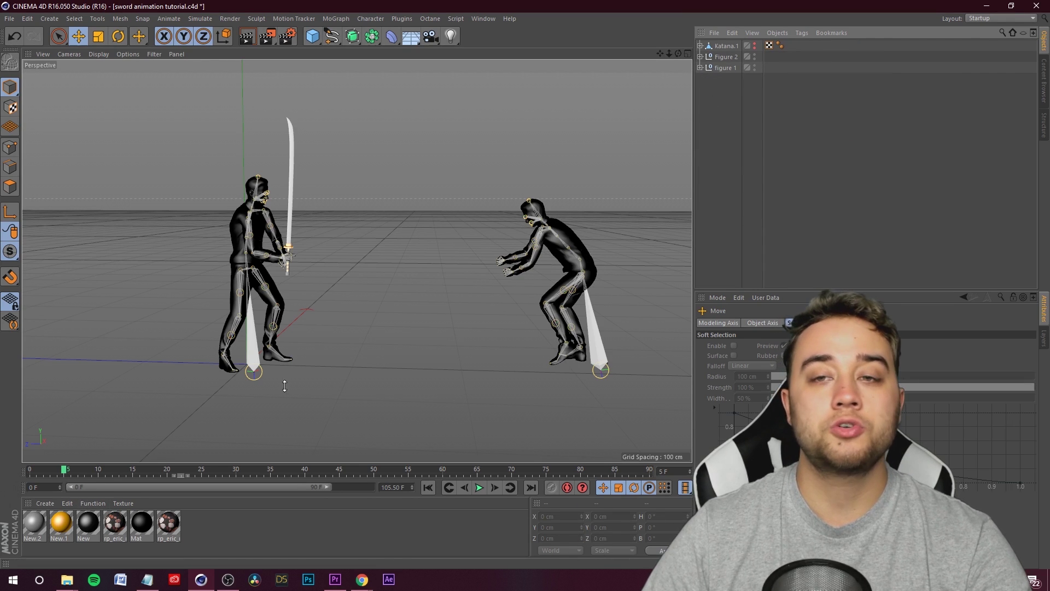
Scale Katana.1 to 0.7 on the X, Y and Z axes.
click(728, 46)
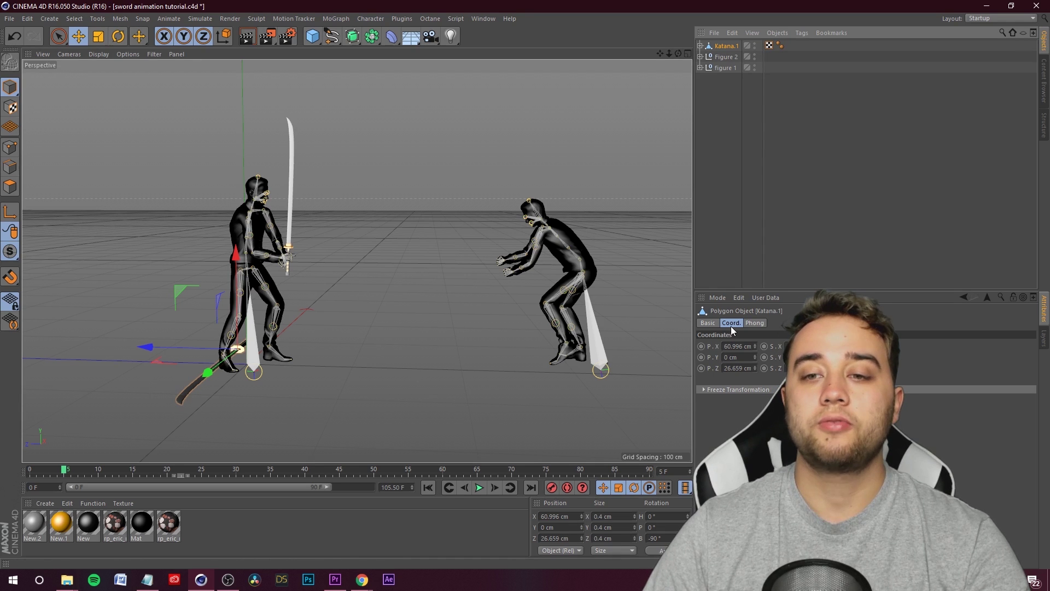
drag(796, 346, 628, 317)
text(0)
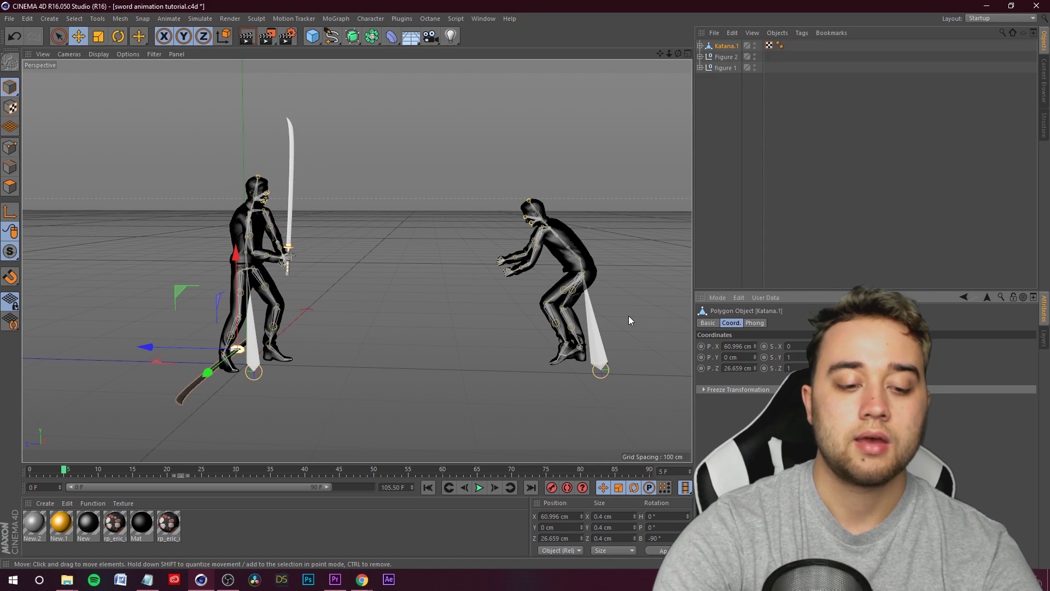
text(.7)
key(Tab)
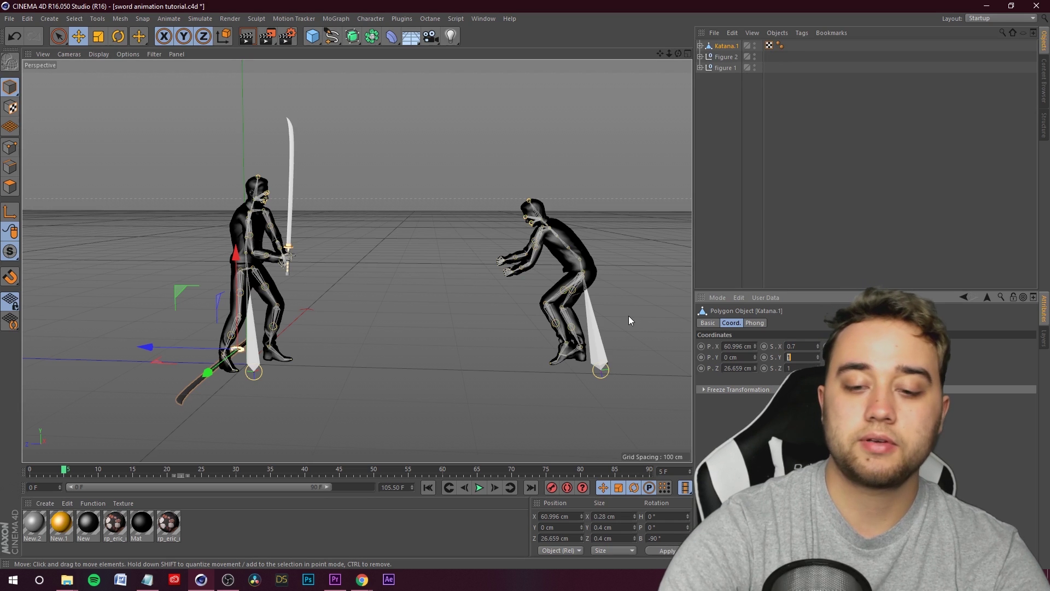
text(0.7)
key(Tab)
text(0.7)
key(Return)
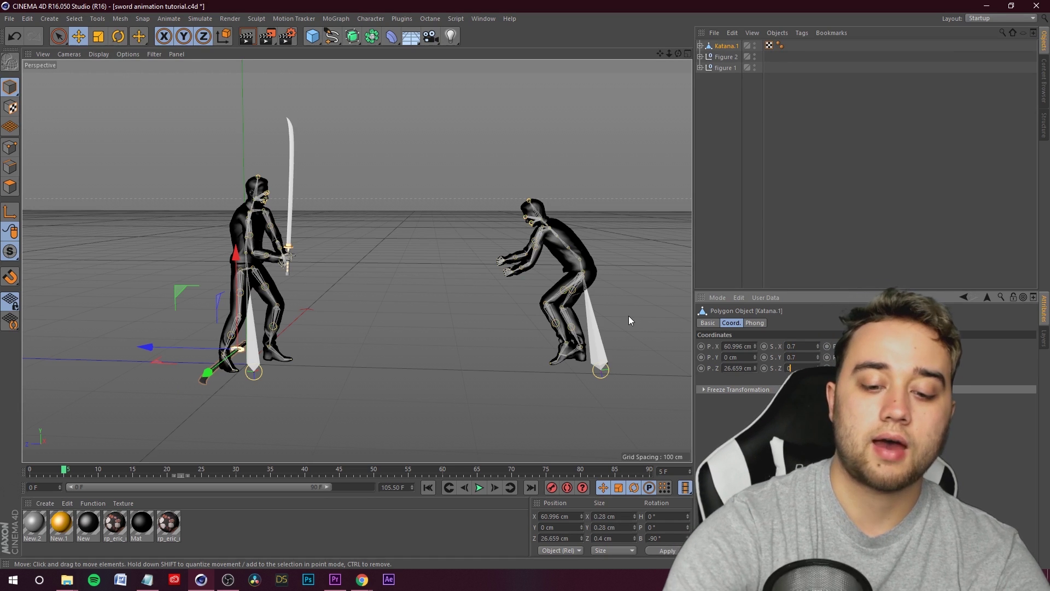
Rotate and move Katana.1 upright into figure 2's hands at frame 5.
key(e)
alt+drag(302, 250, 283, 350)
drag(216, 349, 200, 172)
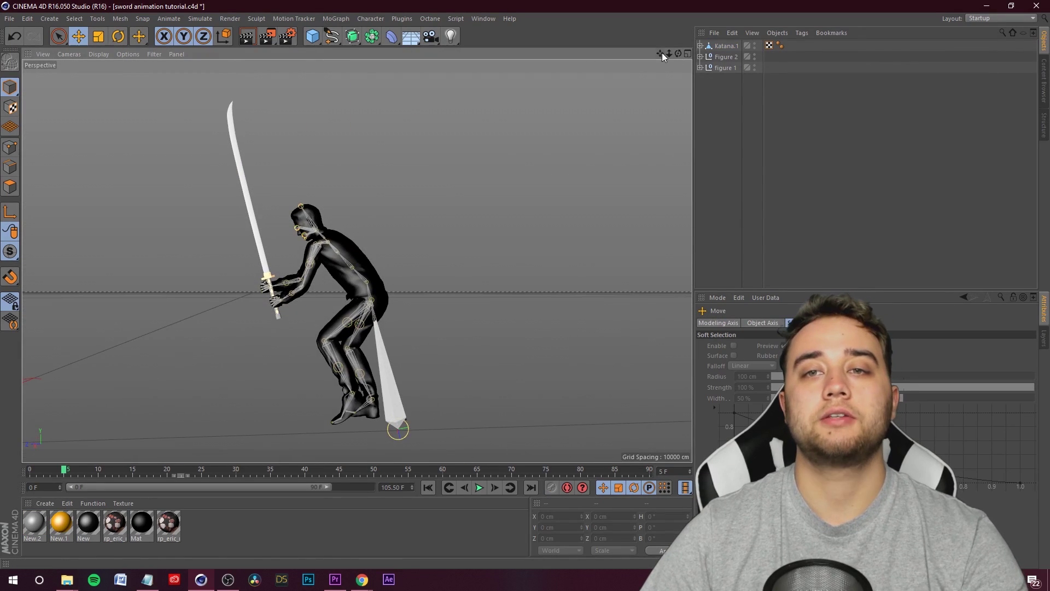
Add a camera framing both figures with their katanas, and switch its view off and back on.
drag(662, 52, 856, 44)
scroll(317, 243, down, 5)
alt+drag(306, 222, 304, 231)
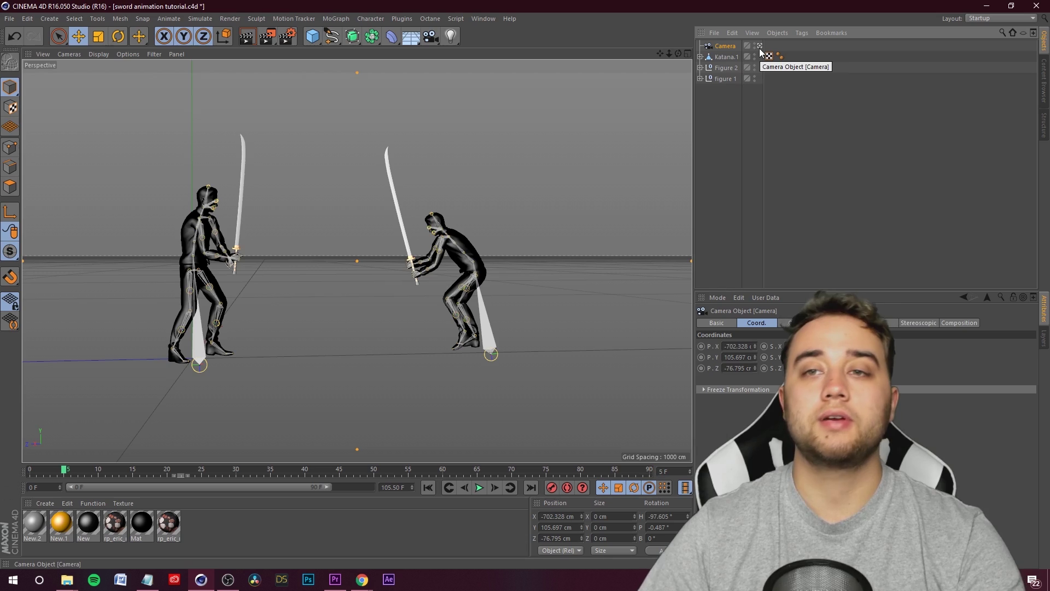
click(760, 46)
alt+drag(249, 156, 290, 139)
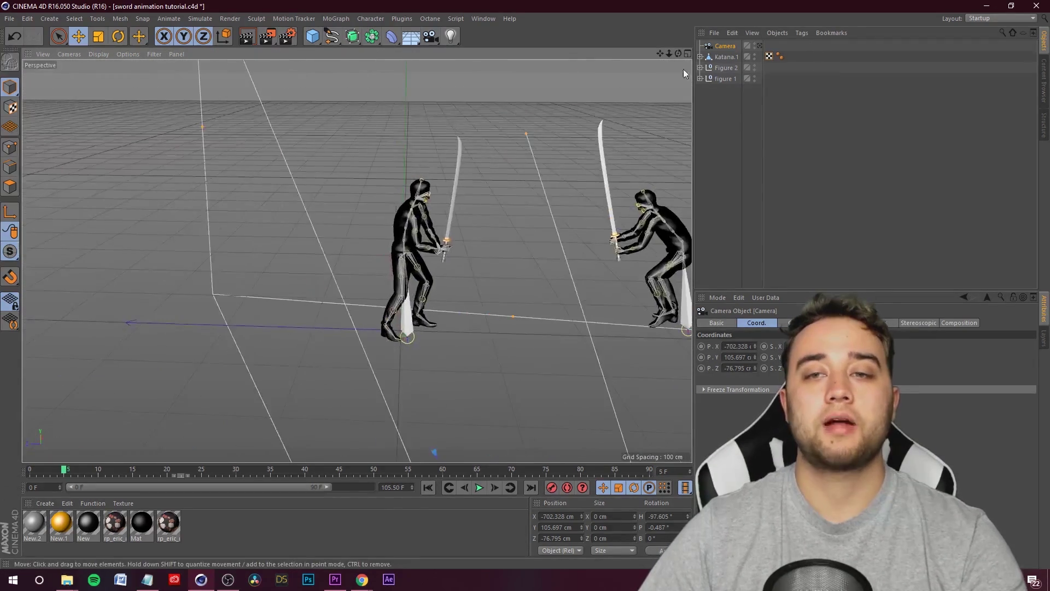
click(760, 47)
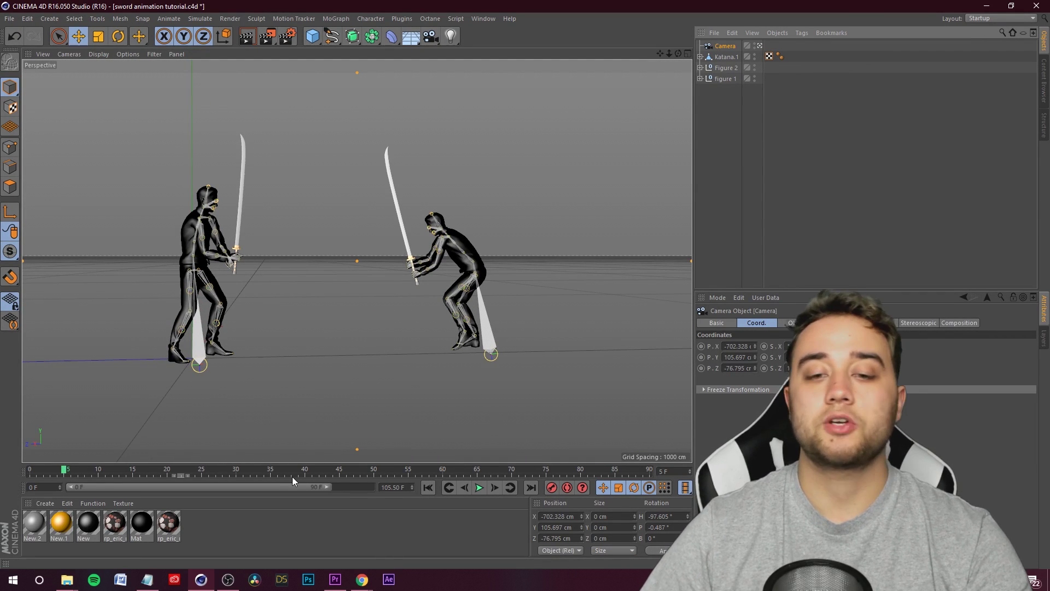
With automatic keyframing on, move the camera to about X -480, Y 104, Z -106 cm at frame 57 and play the camera move.
click(564, 489)
drag(64, 468, 422, 453)
drag(669, 54, 719, 53)
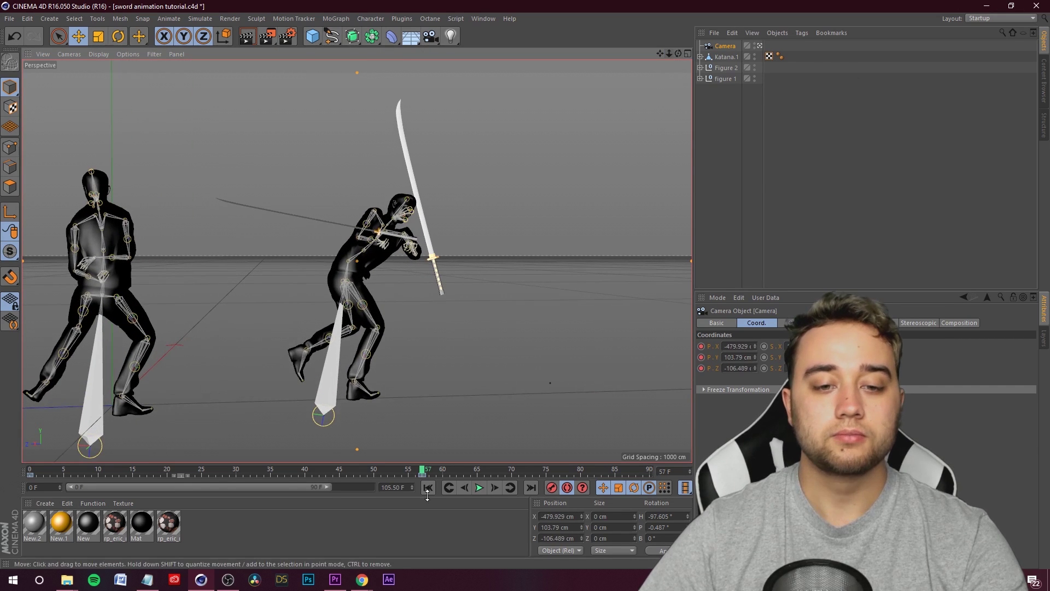
drag(422, 470, 32, 471)
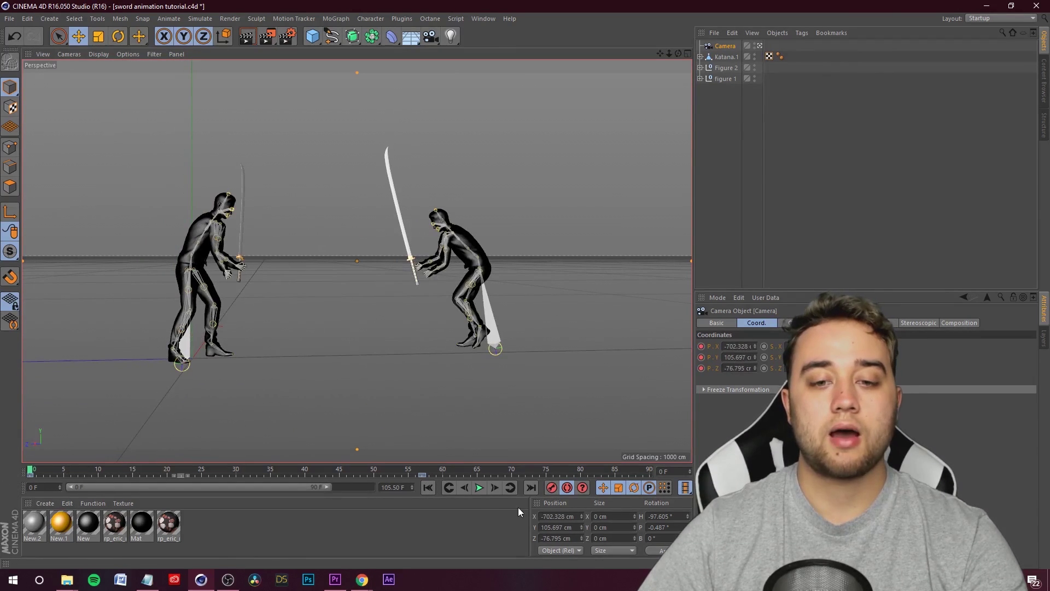
click(479, 492)
drag(419, 471, 23, 473)
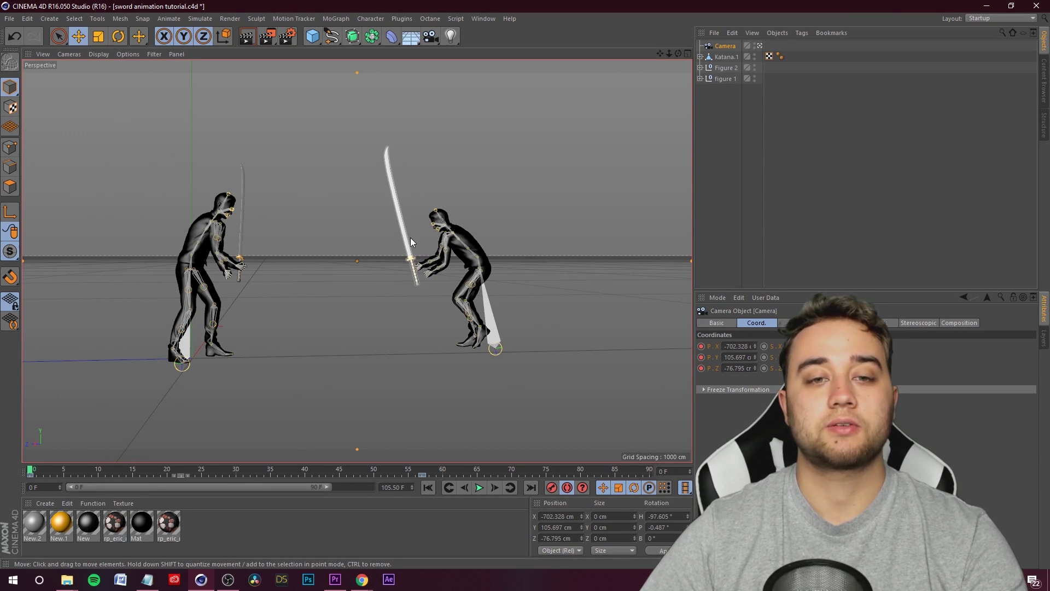
At frame 5, delete the keyed camera and add a new one framing both figures.
drag(33, 472, 64, 470)
key(Delete)
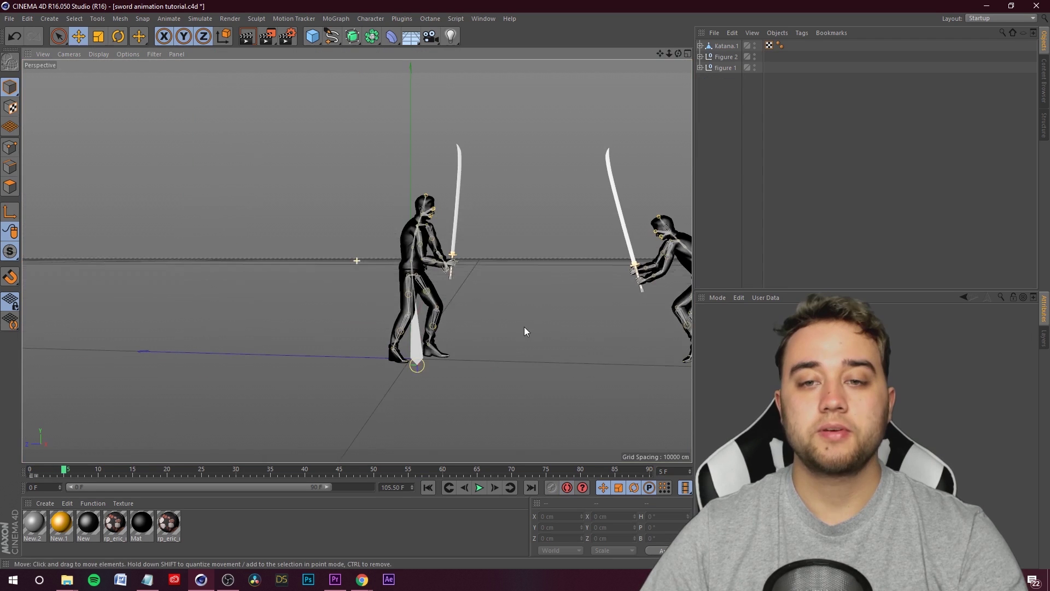
alt+middle_drag(678, 171, 532, 189)
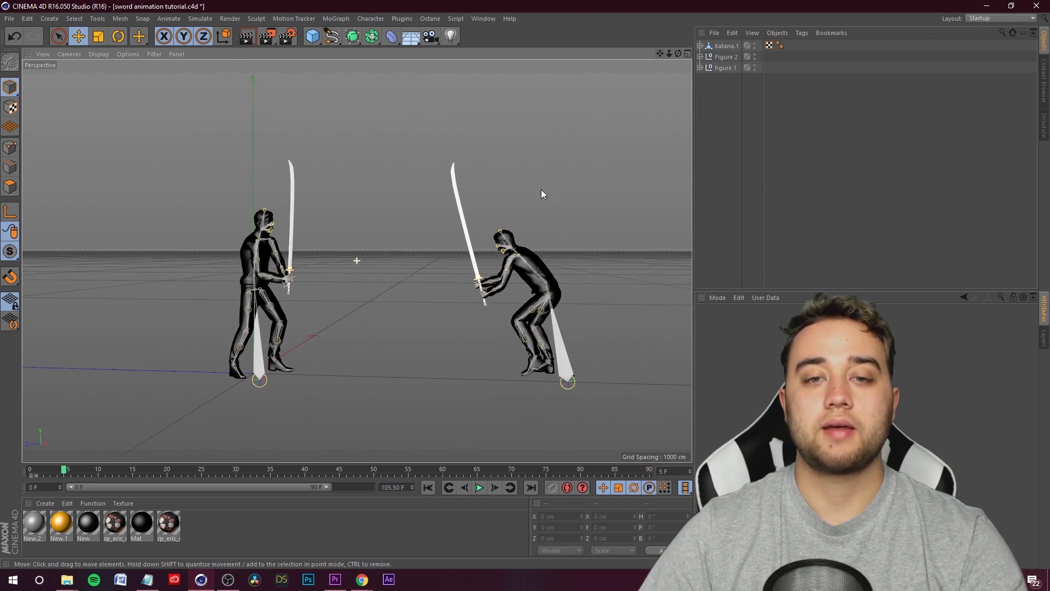
alt+drag(532, 189, 543, 191)
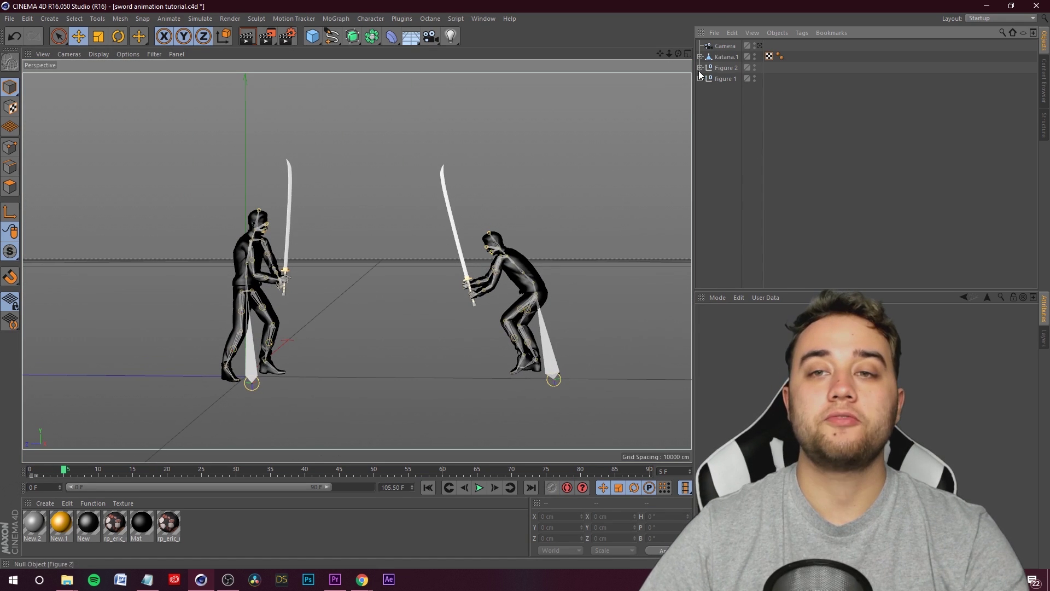
Expand Figure 2's joint hierarchy from the root through the hip and spine joints to the children of spine_03.
click(700, 68)
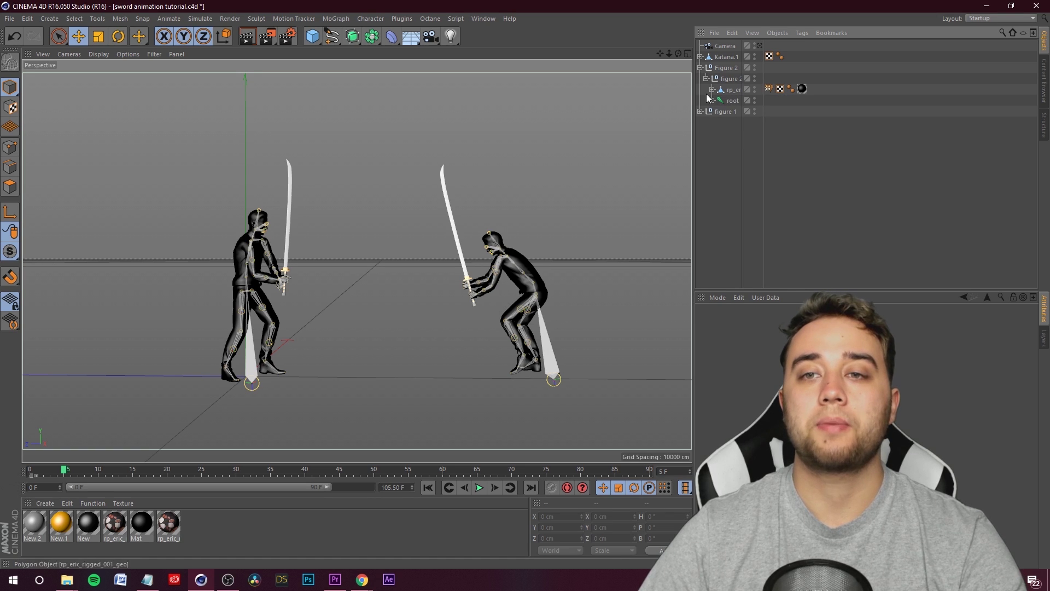
click(729, 101)
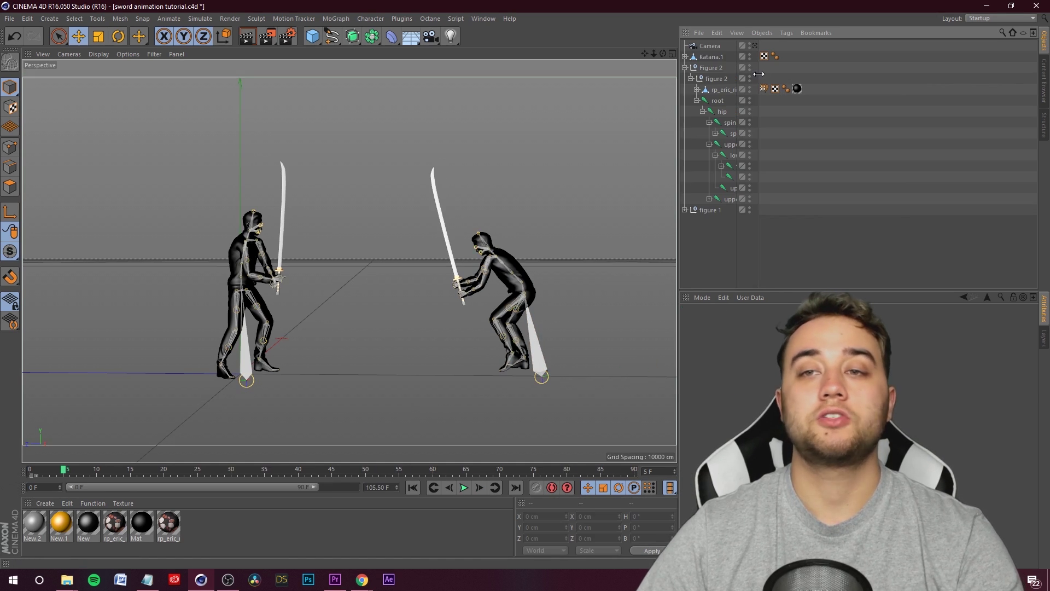
drag(758, 74, 887, 79)
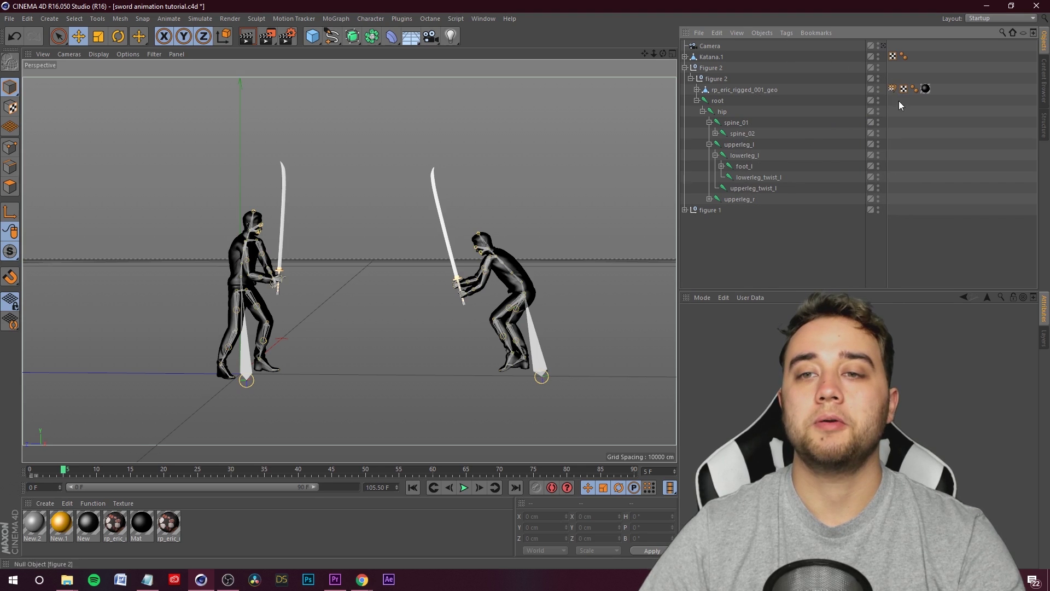
click(736, 133)
click(715, 134)
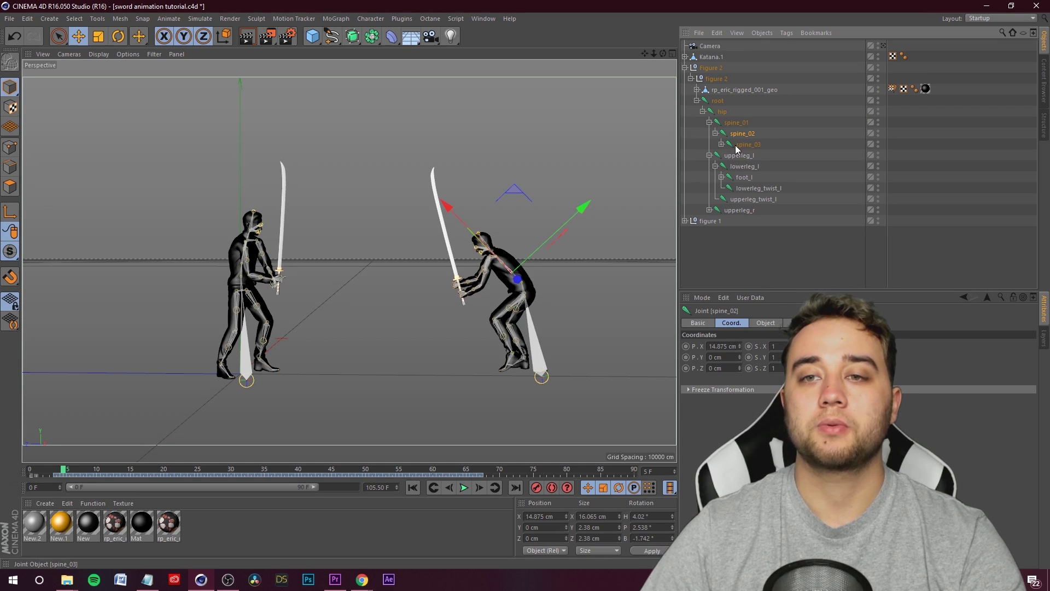
click(764, 141)
click(722, 145)
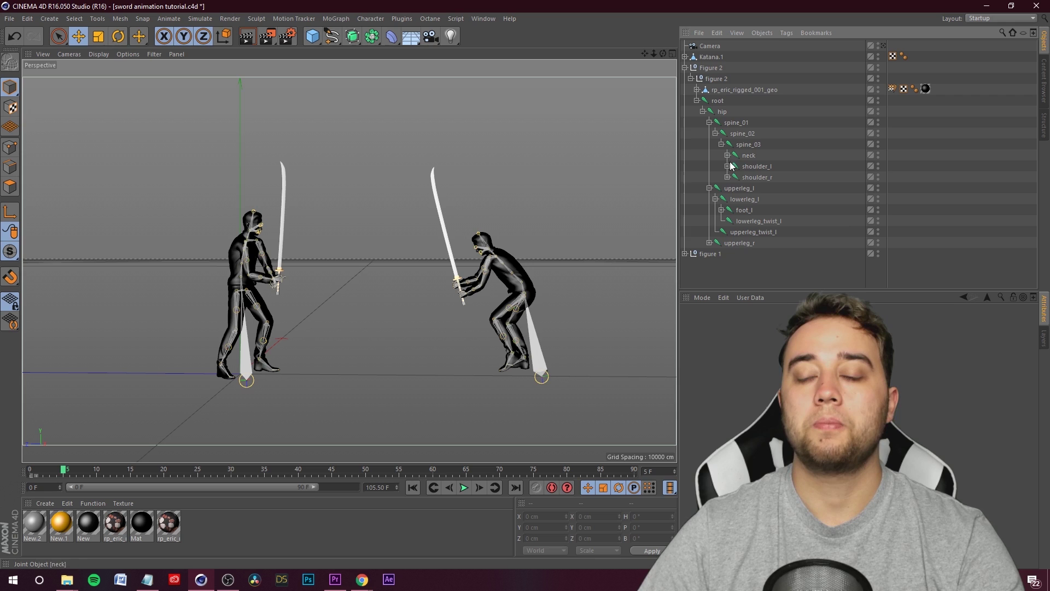
Expand figure 2's left arm chain down to hand_l and make Katana.1 a child of hand_l.
click(754, 178)
click(749, 167)
click(728, 166)
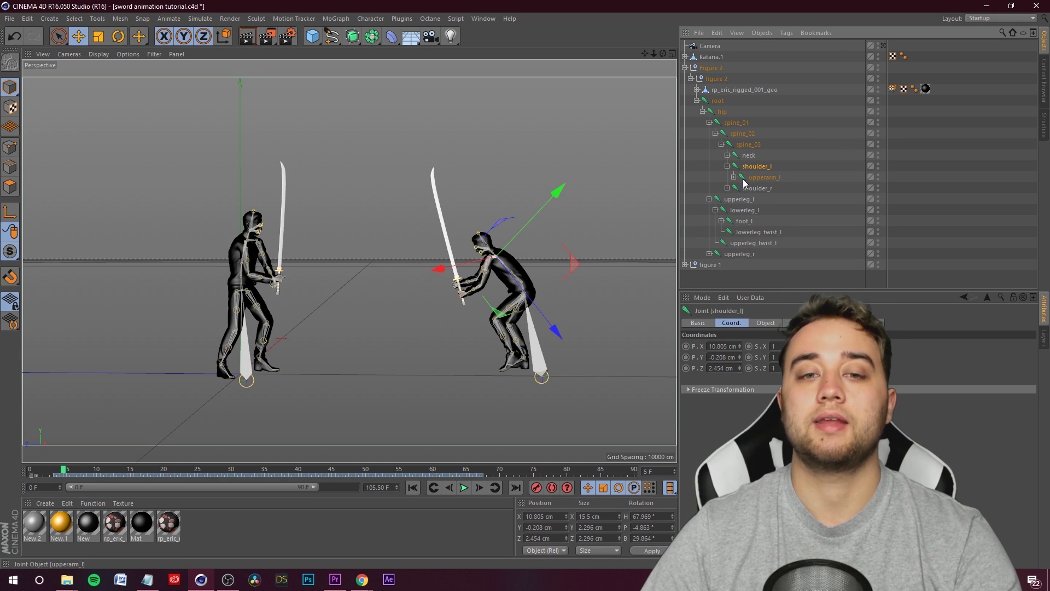
click(757, 178)
click(734, 177)
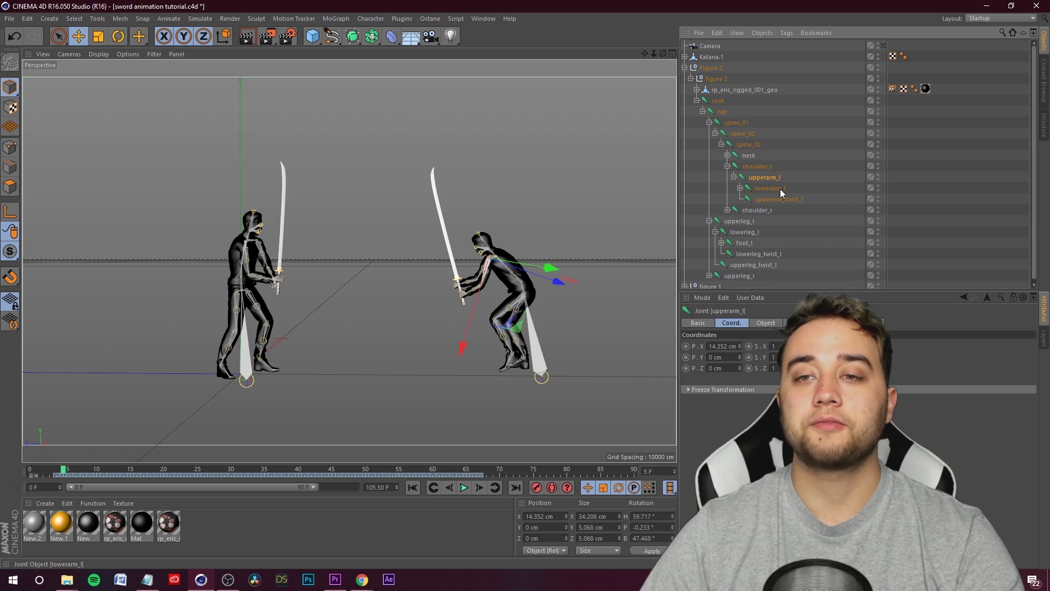
click(739, 188)
click(777, 200)
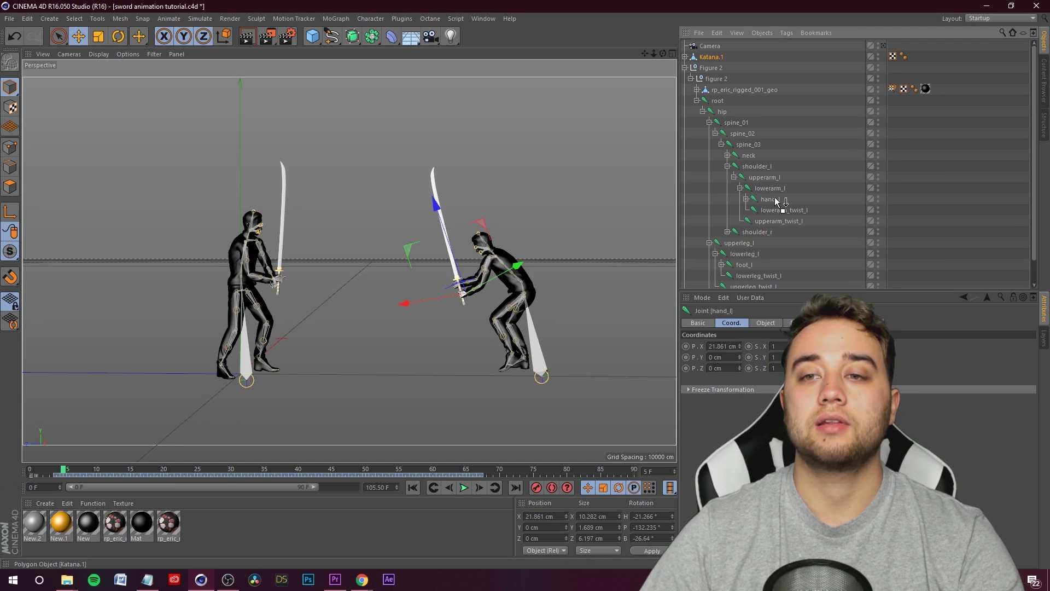
drag(771, 201, 772, 201)
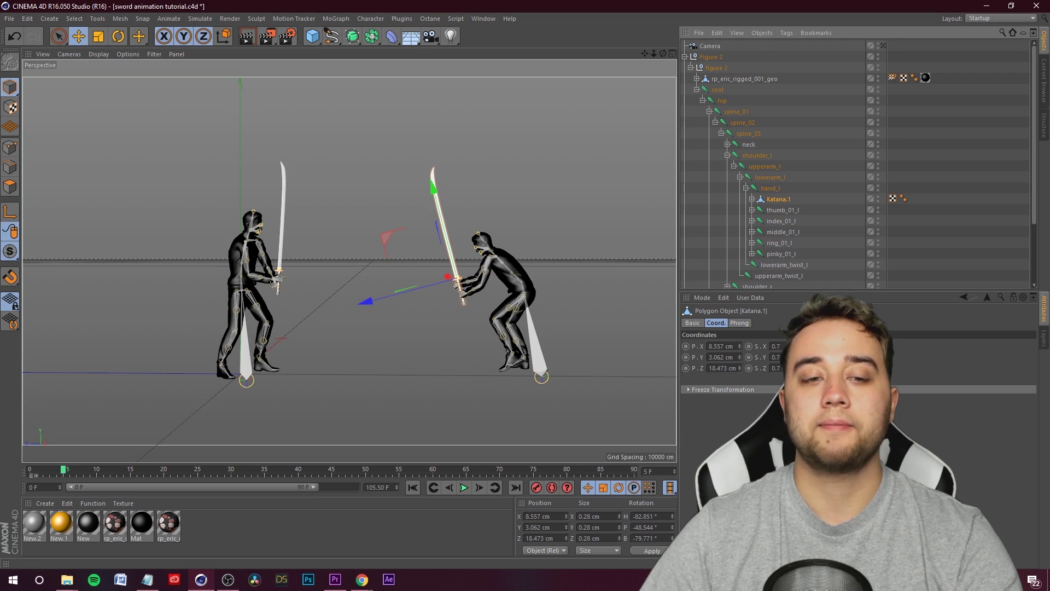
Play the animation to check how Katana.1 follows figure 2's left hand, and return to frame 5.
click(464, 488)
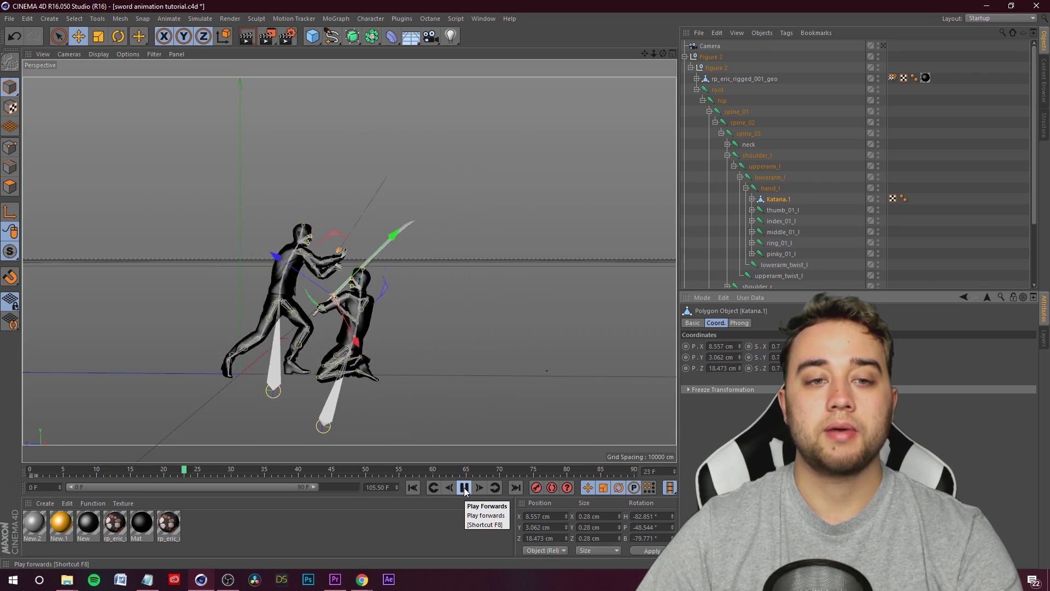
click(464, 487)
drag(471, 463, 66, 478)
click(278, 524)
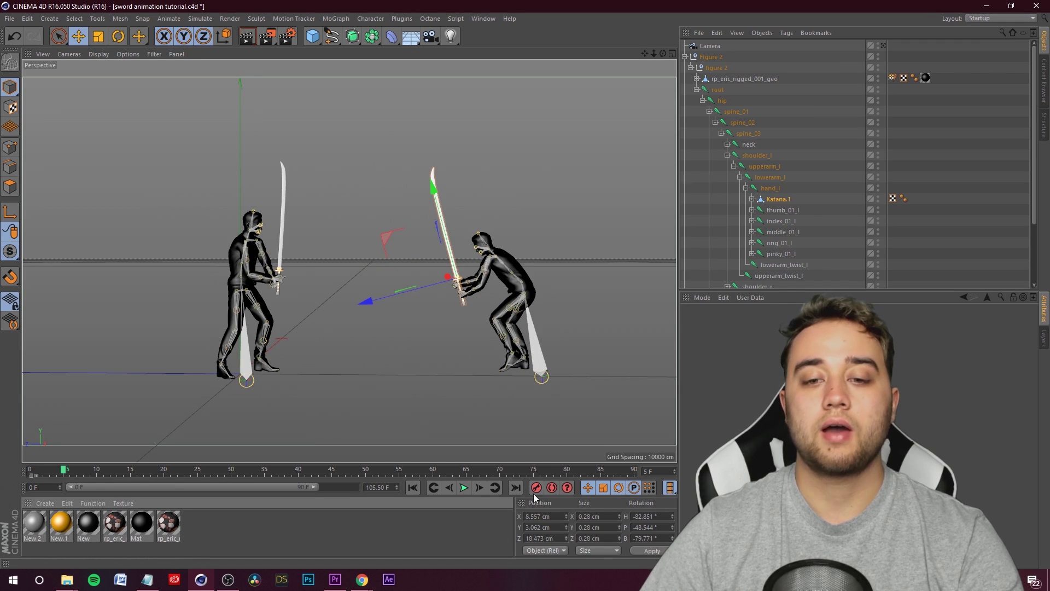
Turn on automatic keyframing and rotate Katana.1's bank to about -103° at frame 16.
click(550, 489)
drag(65, 472, 92, 472)
mouse_move(137, 468)
mouse_down()
mouse_move(179, 469)
mouse_move(137, 468)
mouse_up()
click(119, 38)
drag(415, 249, 392, 262)
click(81, 39)
At frame 44, rotate Katana.1 to about heading -242°, pitch -51° and bank -256°, and return to frame 5.
key(r)
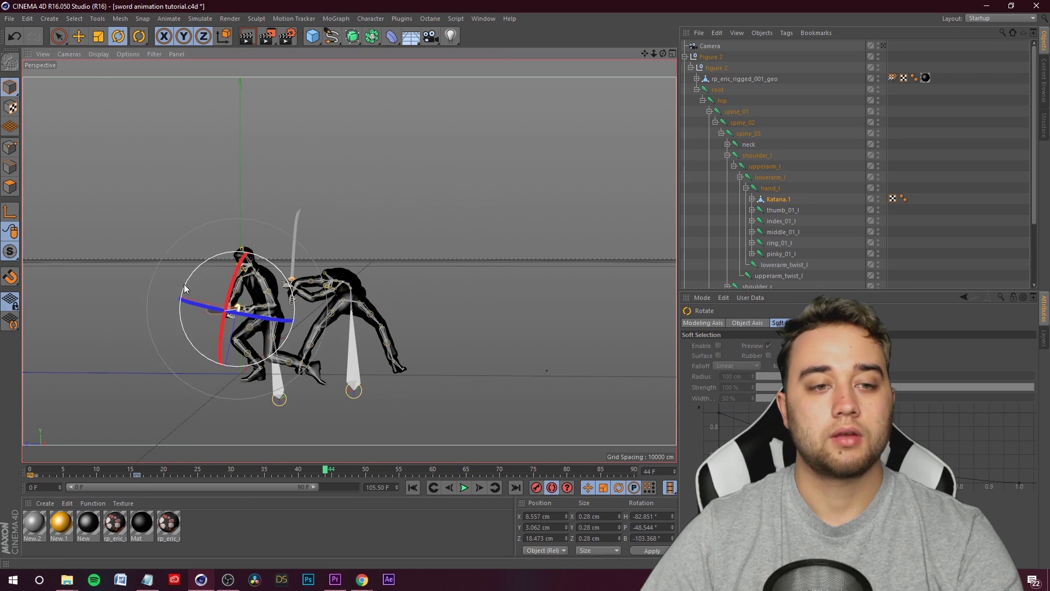
drag(176, 310, 173, 386)
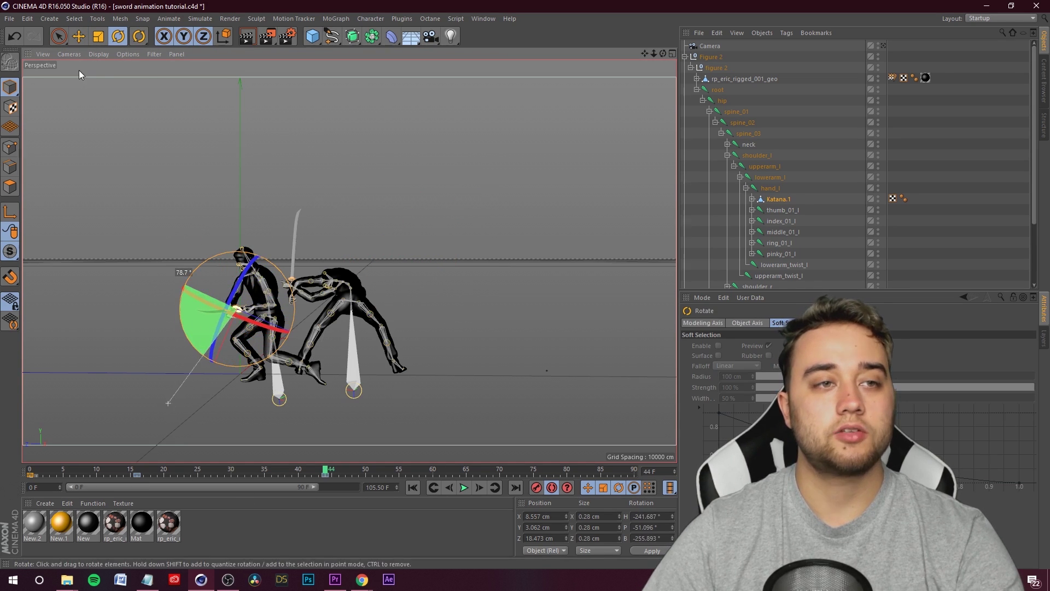
click(78, 37)
drag(326, 472, 64, 480)
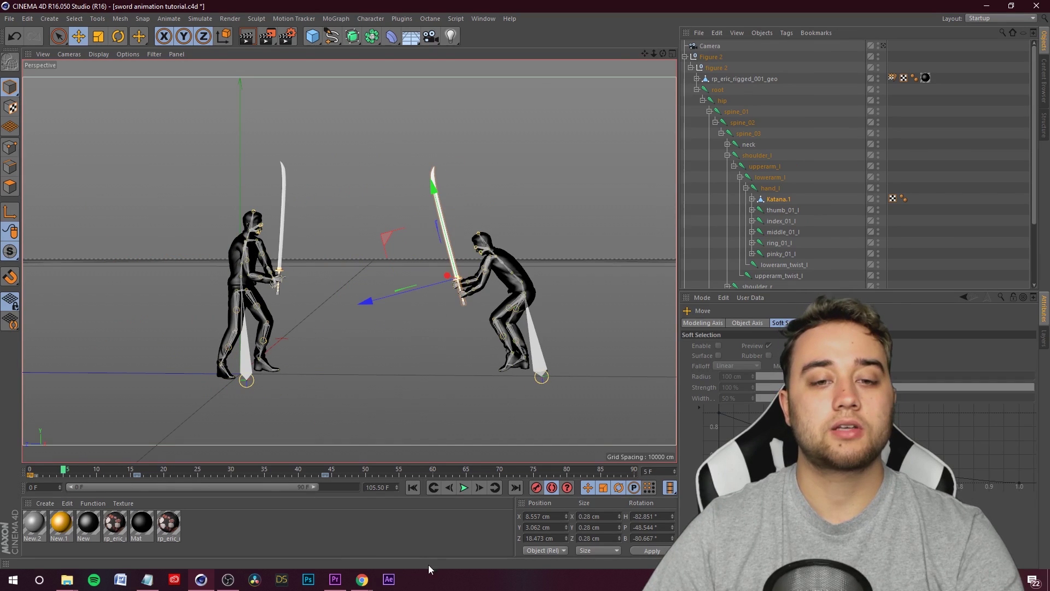
Collapse the Figure 2 hierarchy and, looking through the camera, push it in on both fighters at frame 46.
click(432, 528)
click(685, 57)
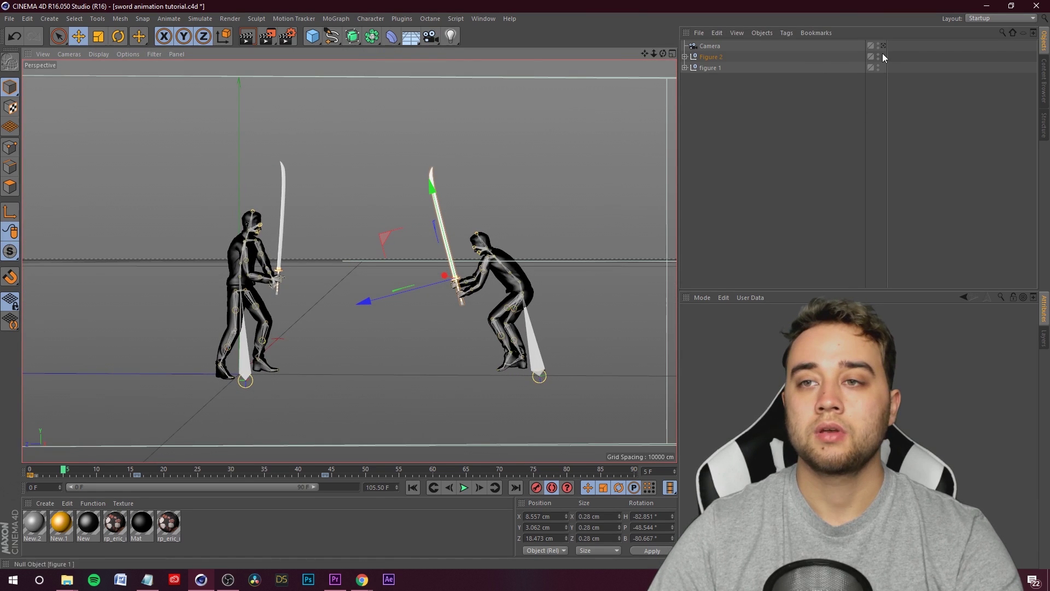
click(553, 489)
click(553, 489)
drag(66, 474, 339, 478)
alt+right_drag(280, 297, 603, 63)
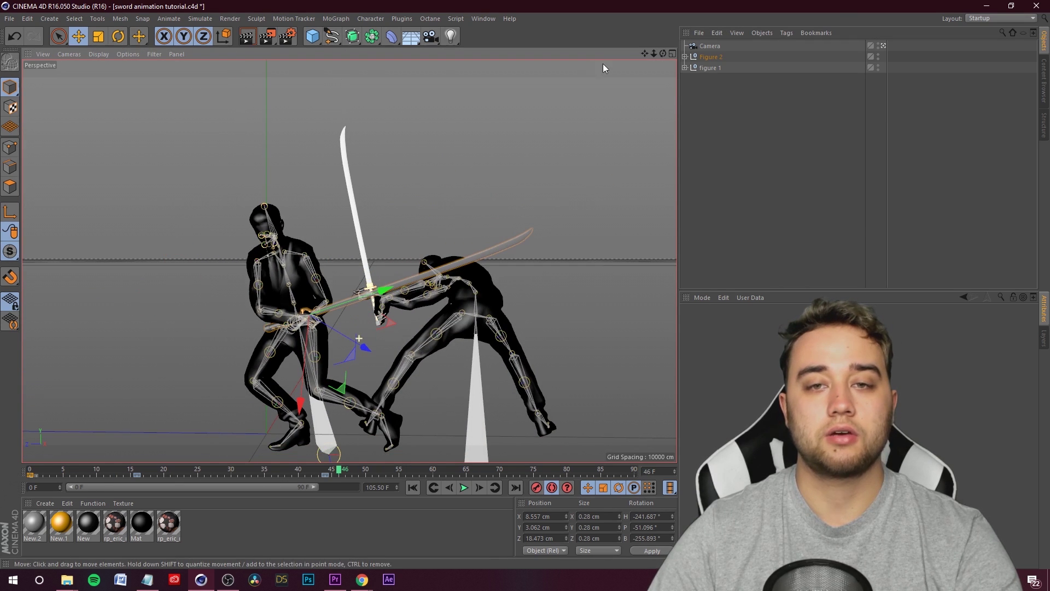
Play the animation from frame 5 through the camera to check the camera move and both katanas.
drag(332, 471, 64, 472)
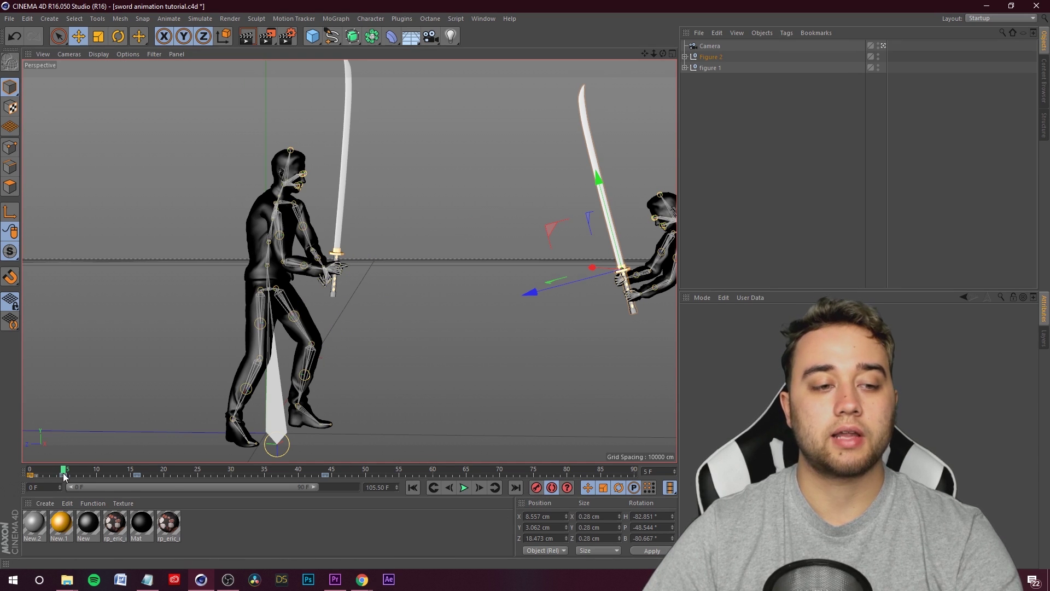
drag(64, 471, 147, 472)
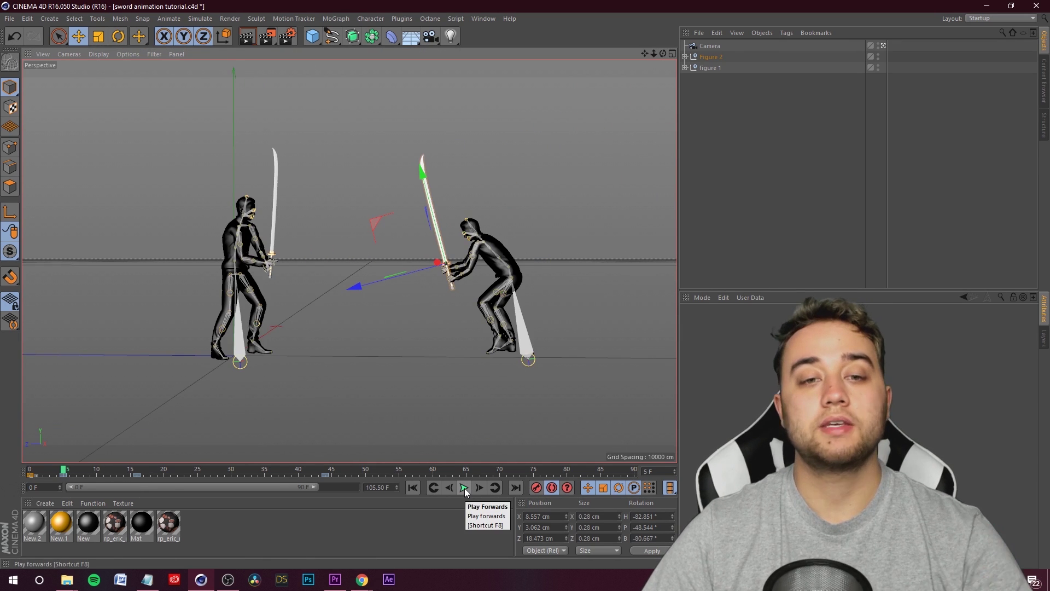
click(464, 488)
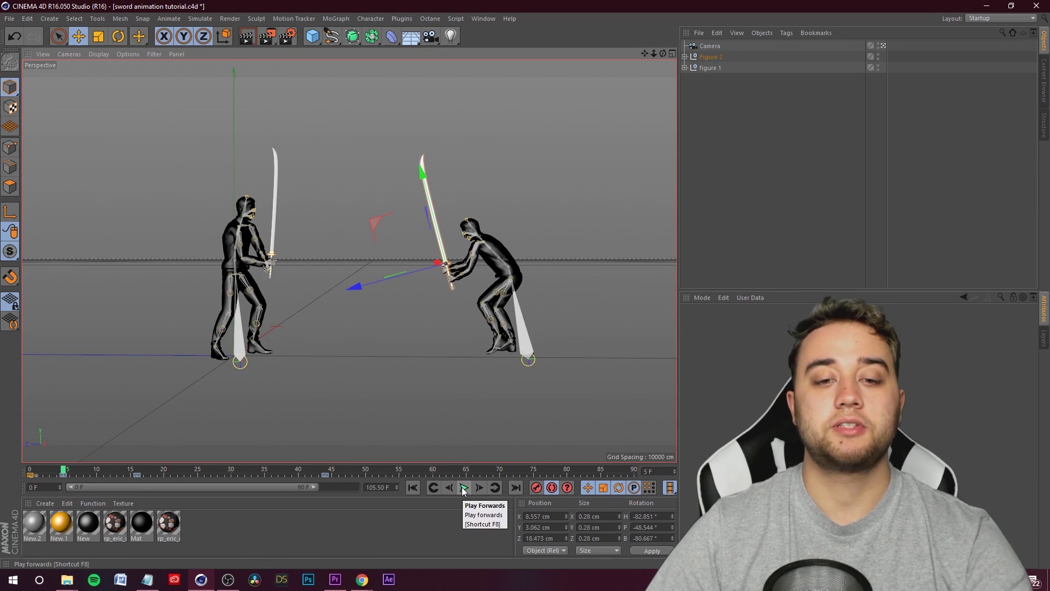
click(464, 488)
drag(433, 474, 60, 478)
click(464, 487)
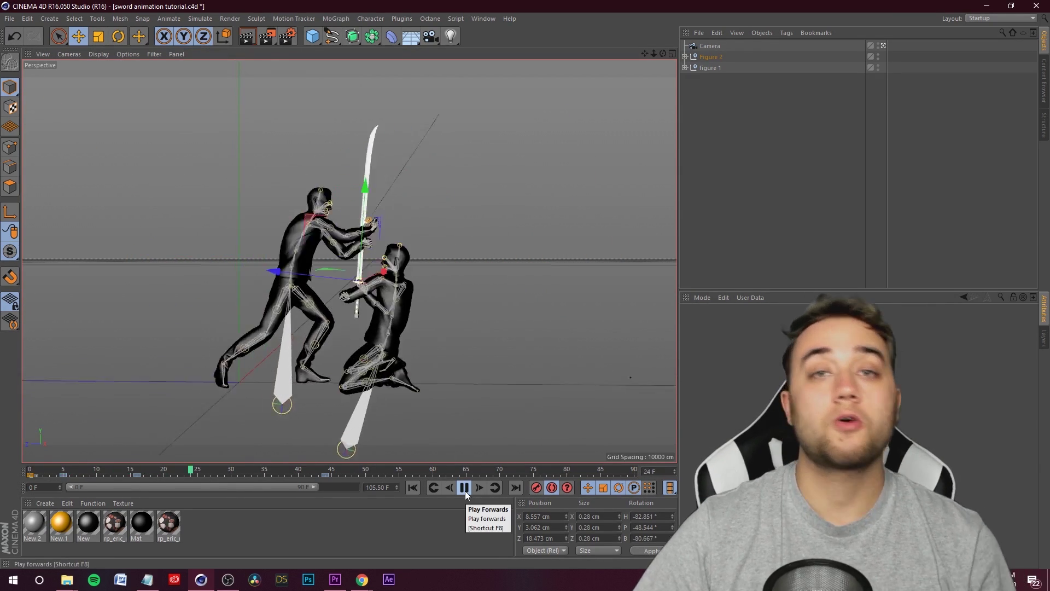
Replay the fight several times from frame 5 through the camera to review the sword and camera motion.
click(464, 488)
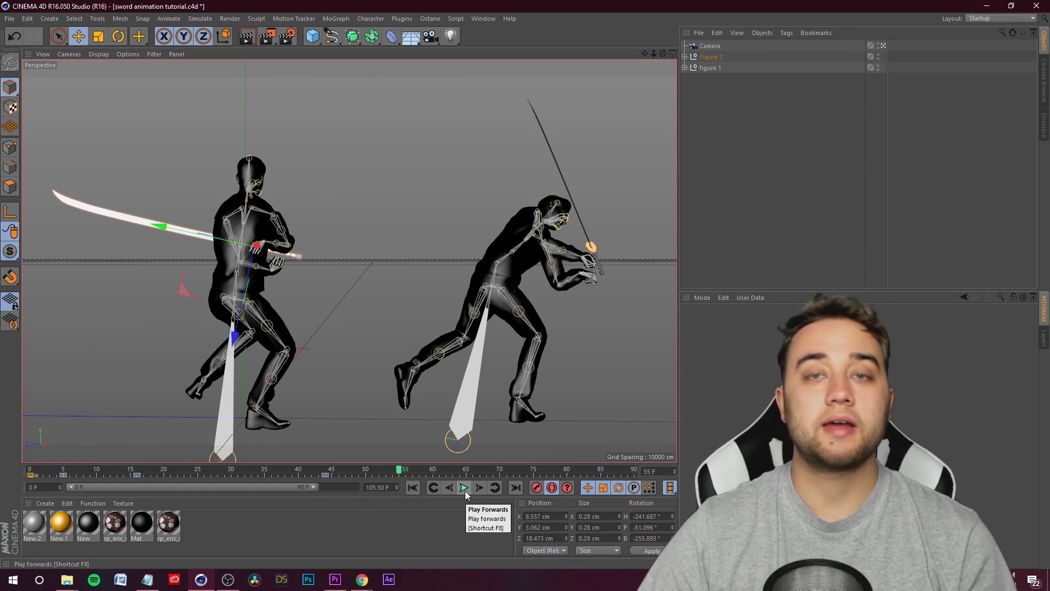
drag(398, 472, 65, 474)
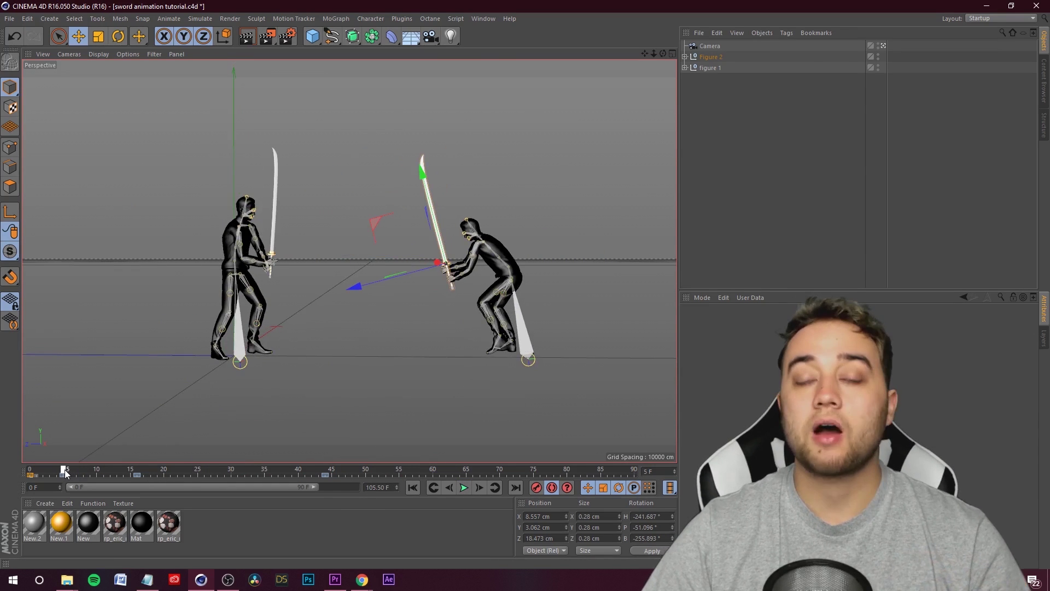
click(464, 488)
click(465, 488)
drag(430, 474, 66, 475)
click(466, 489)
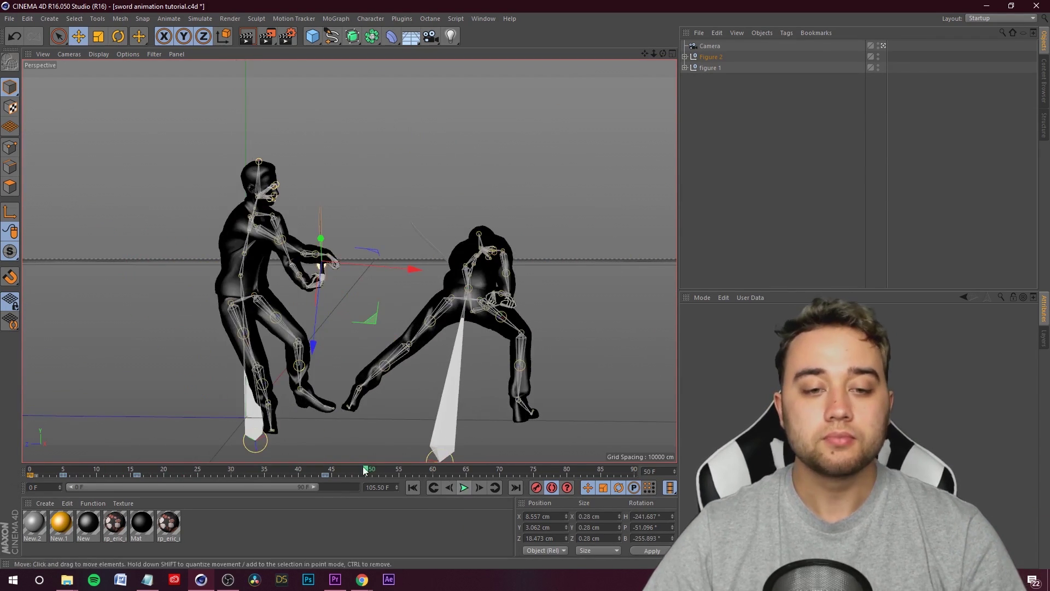
click(463, 488)
click(462, 489)
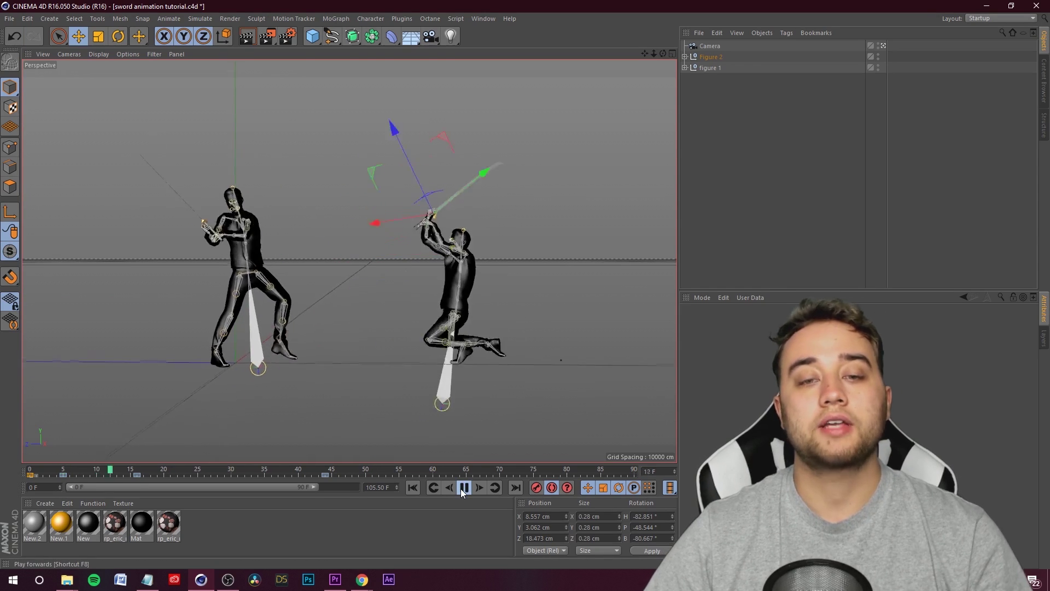
Scrub through the sword clash around frame 22 to inspect it, and return to frame 5.
drag(385, 472, 175, 476)
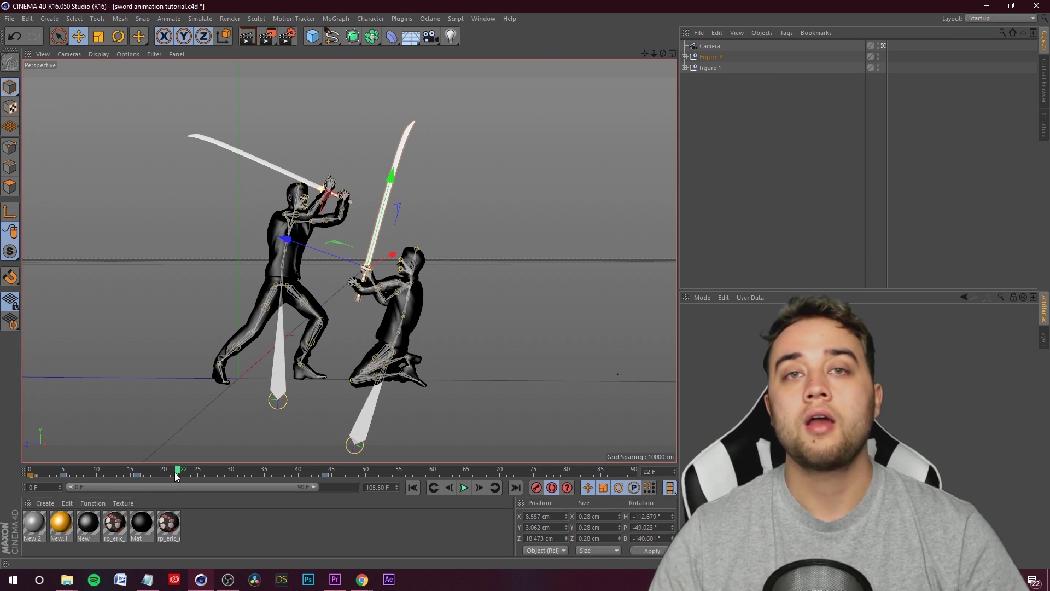
drag(175, 476, 392, 417)
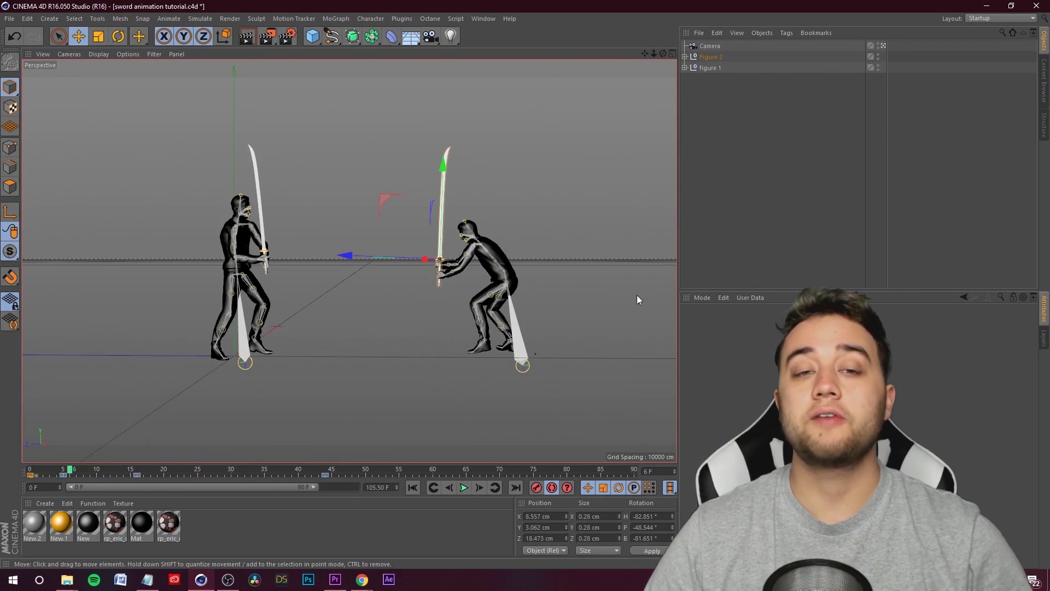
click(67, 470)
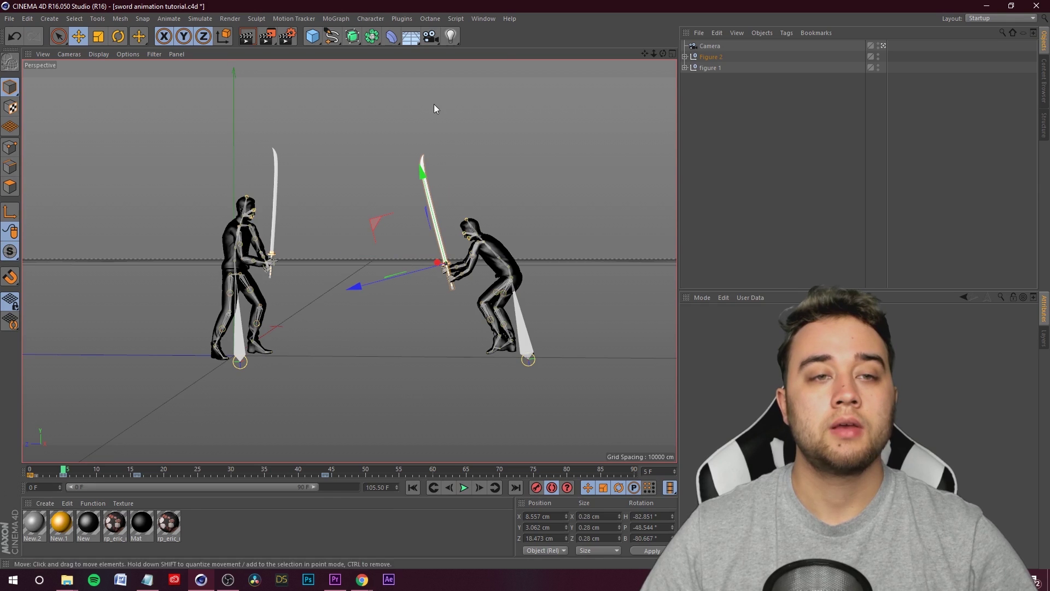
In the render settings, set the output frame range to run from frame 5 to the end of the animation.
click(287, 37)
drag(215, 11, 404, 62)
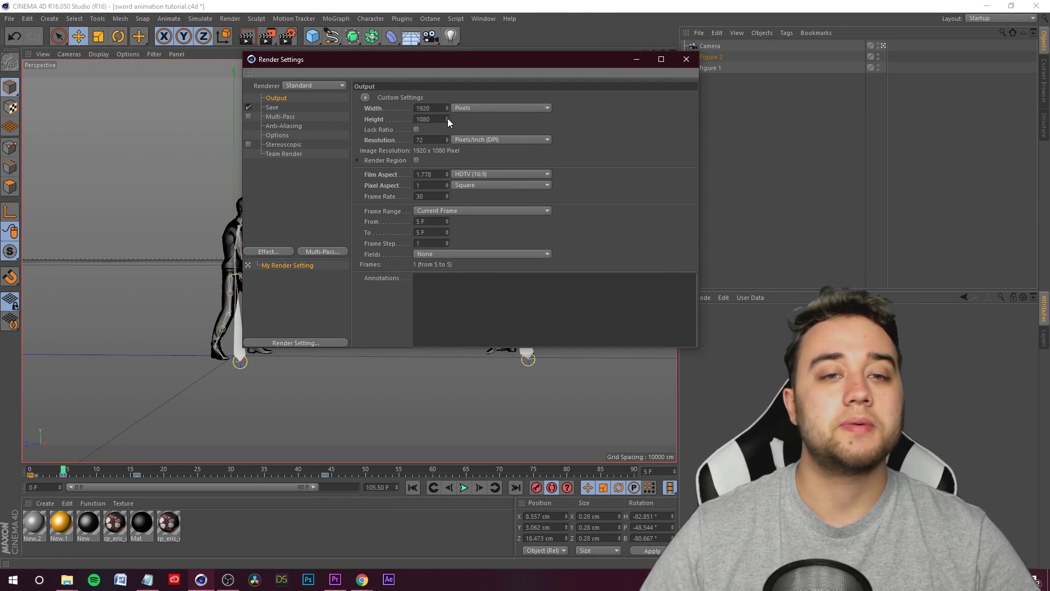
click(438, 212)
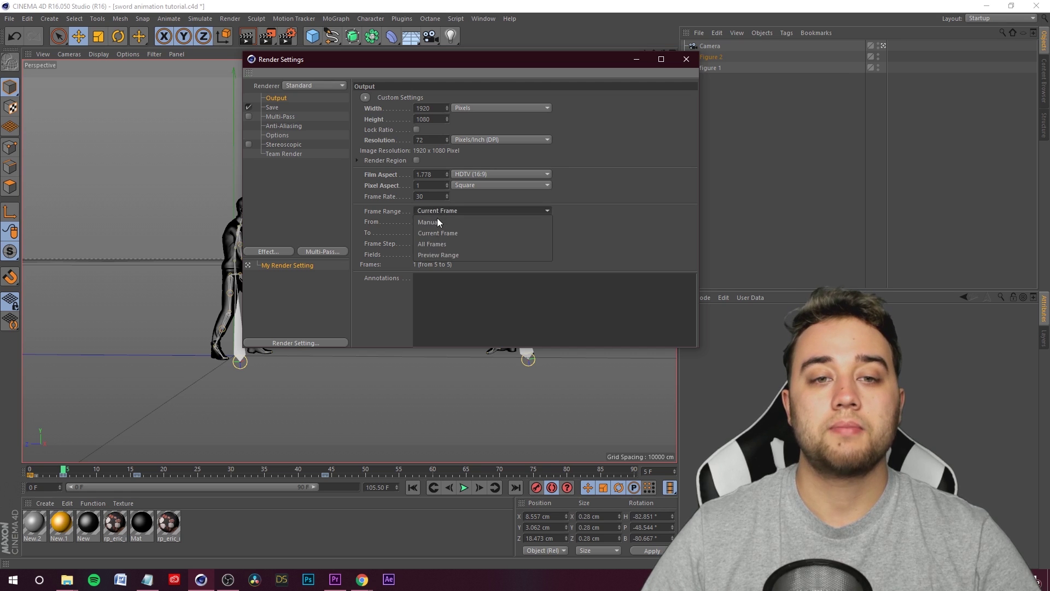
click(452, 246)
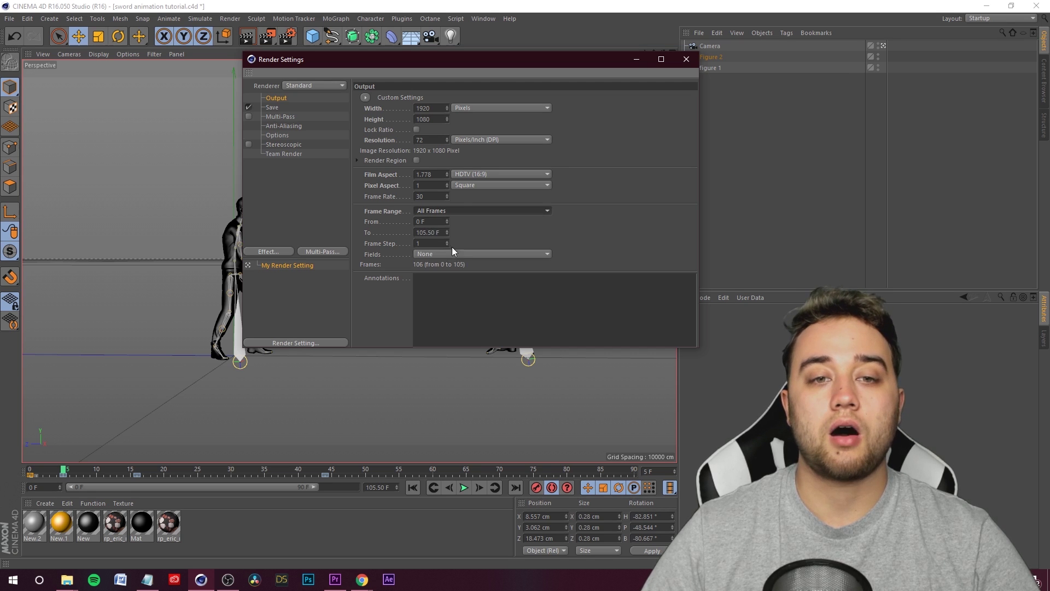
click(422, 222)
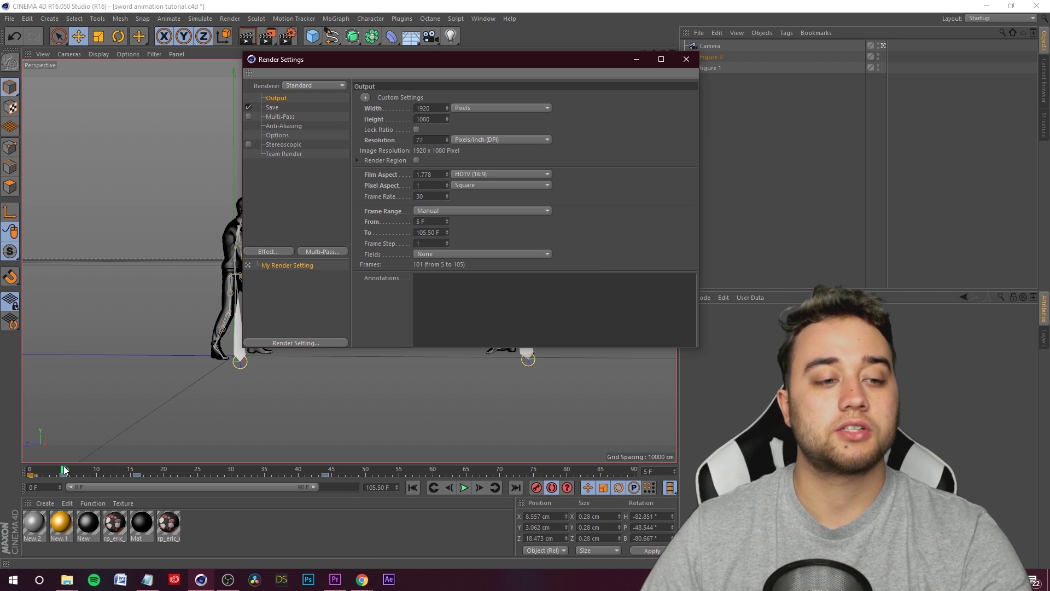
click(319, 87)
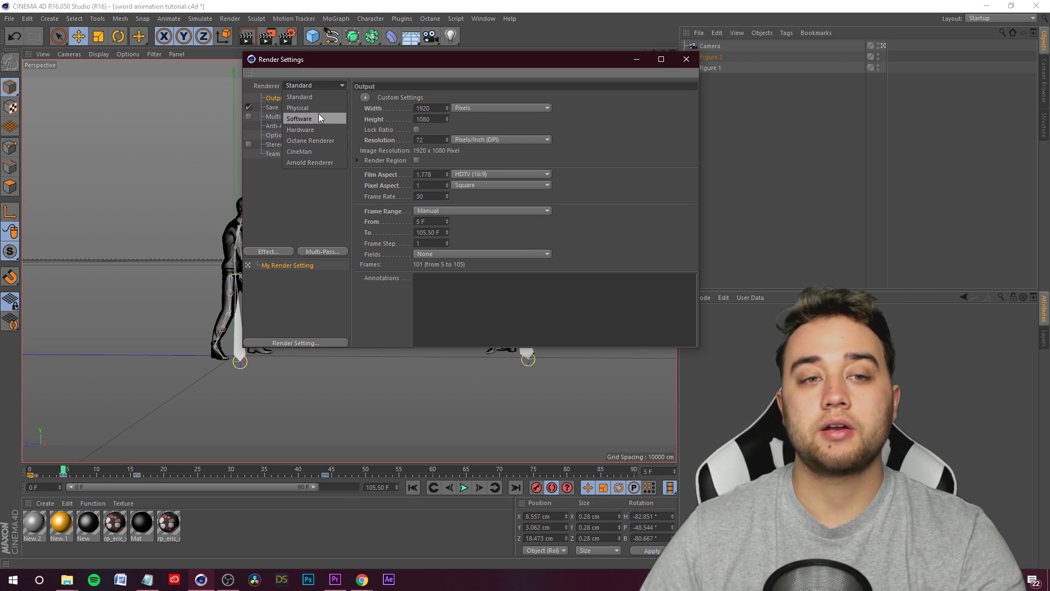
click(589, 133)
For the render's save location, create a folder named RENDER inside the sword fight animation tutorial folder on drive H.
click(270, 106)
click(691, 118)
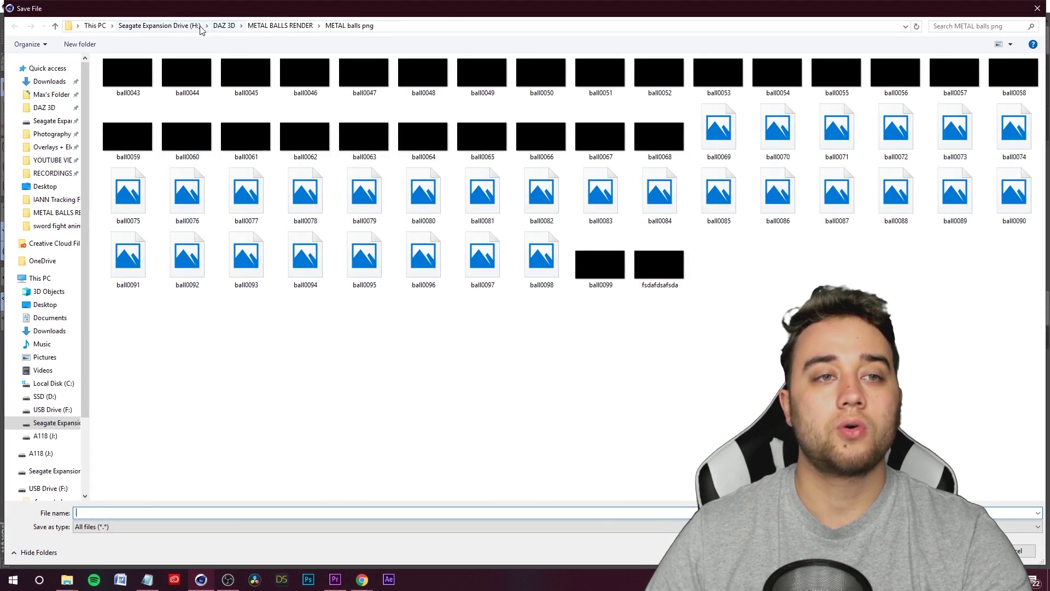
click(164, 27)
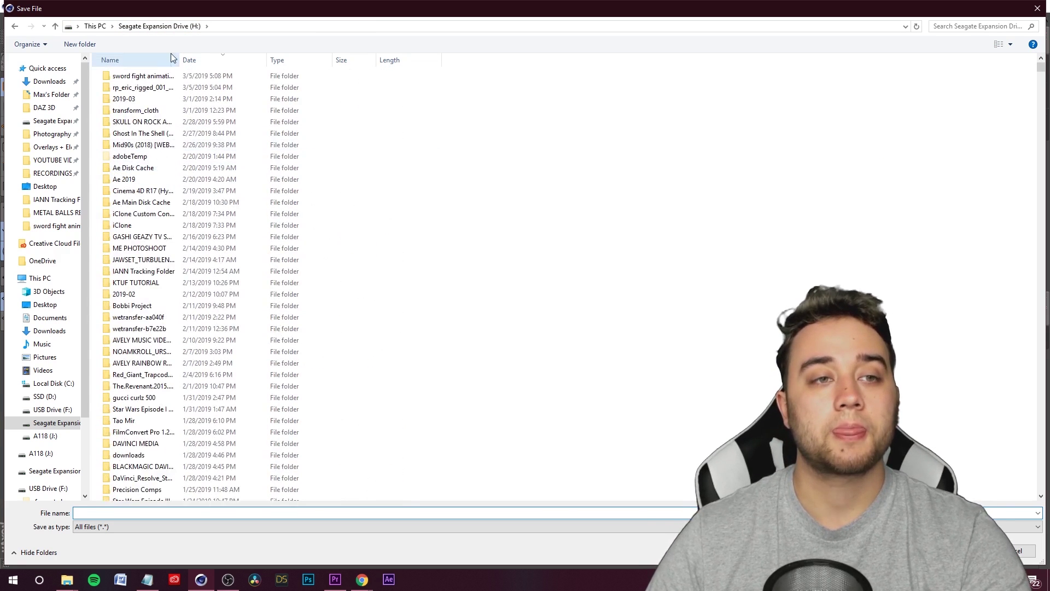
double_click(158, 76)
right_click(179, 192)
mouse_move(236, 306)
click(309, 306)
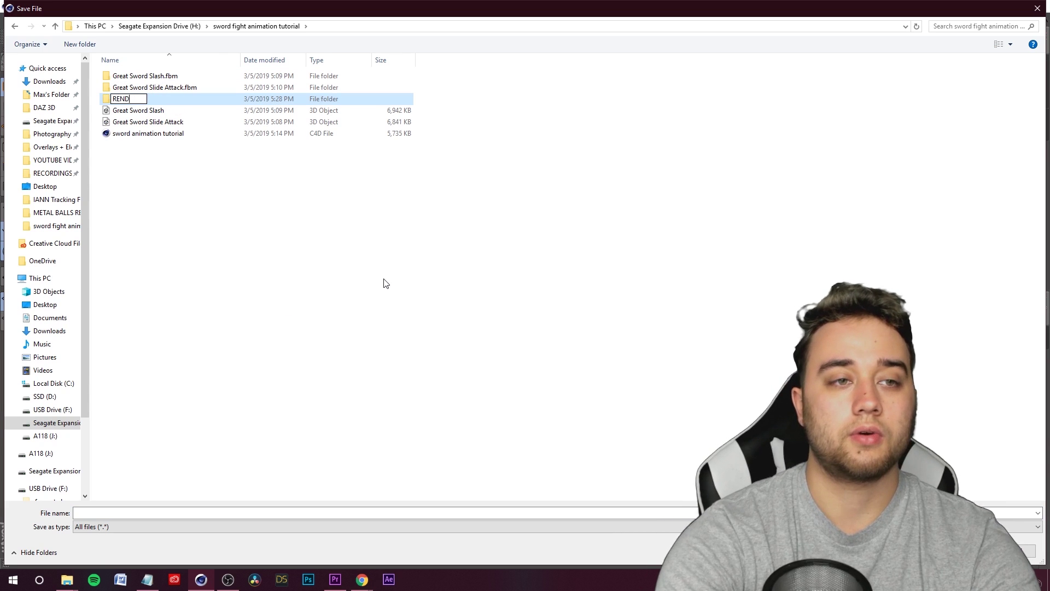
click(383, 279)
Save the render output in the RENDER folder under the file name "sword fight" and close the render settings.
click(129, 99)
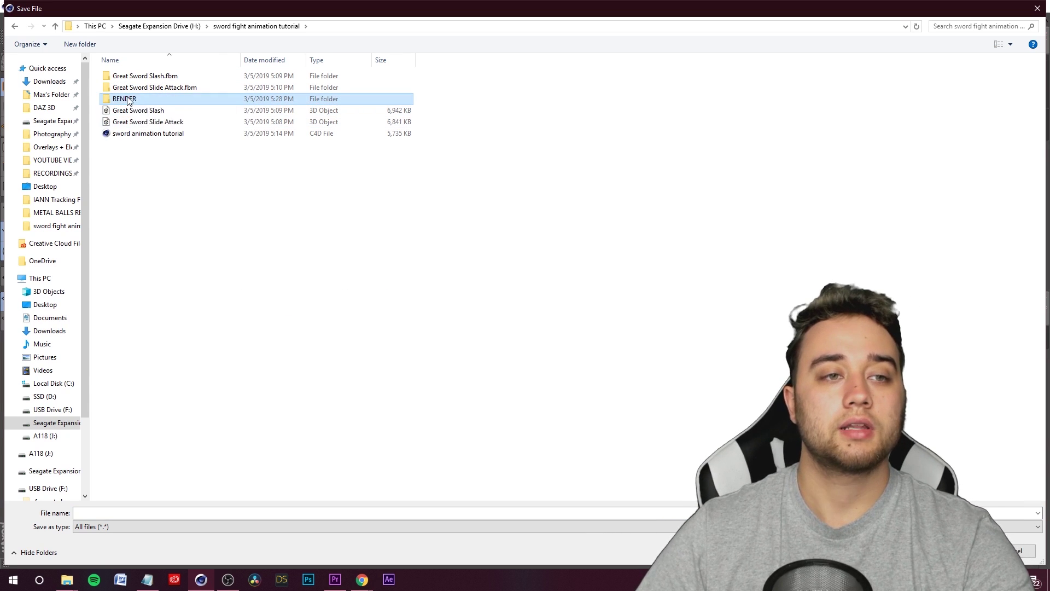
double_click(198, 103)
click(100, 512)
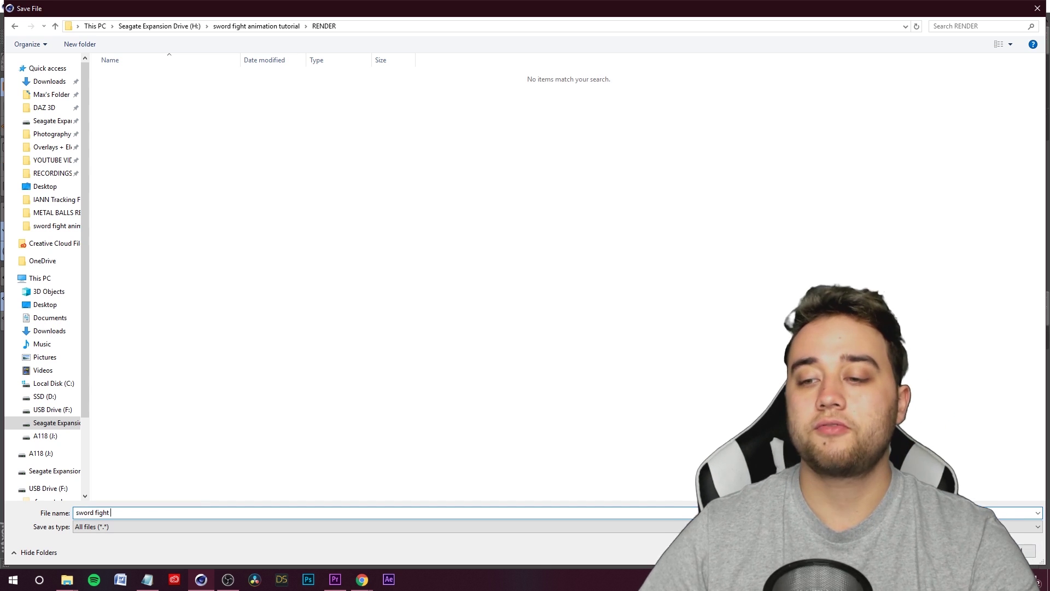
key(Return)
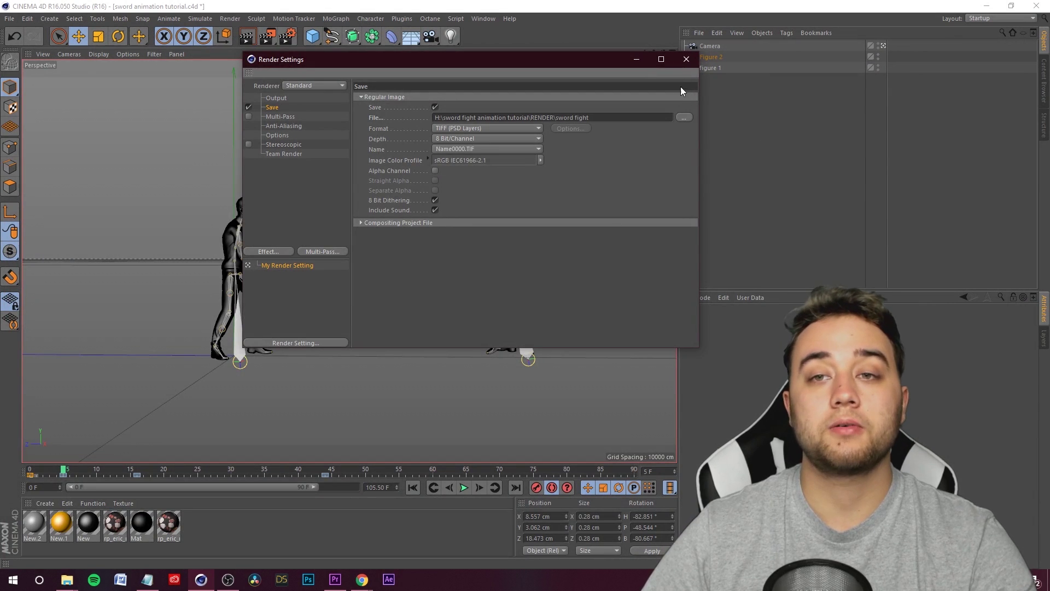
click(686, 58)
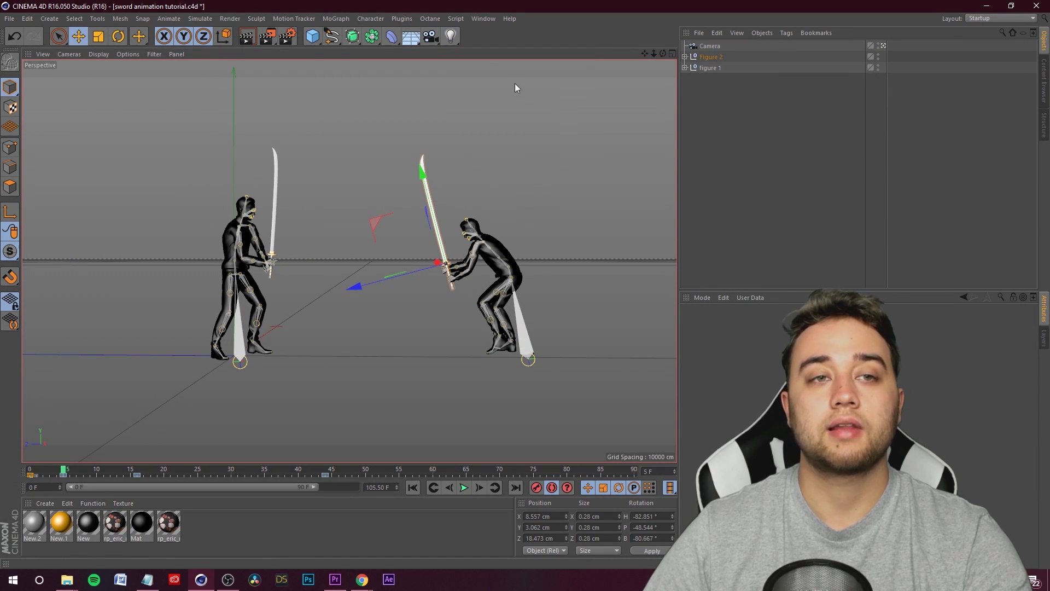
Render a preview of frame 5 in the viewport, and enable Alpha Channel for the saved TIFF images.
click(251, 39)
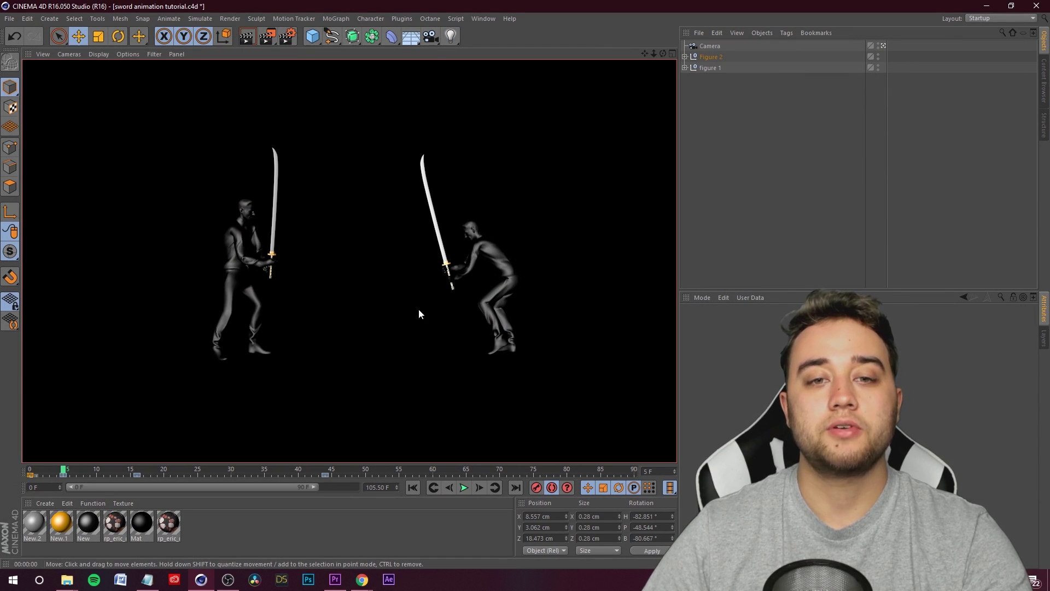
click(289, 39)
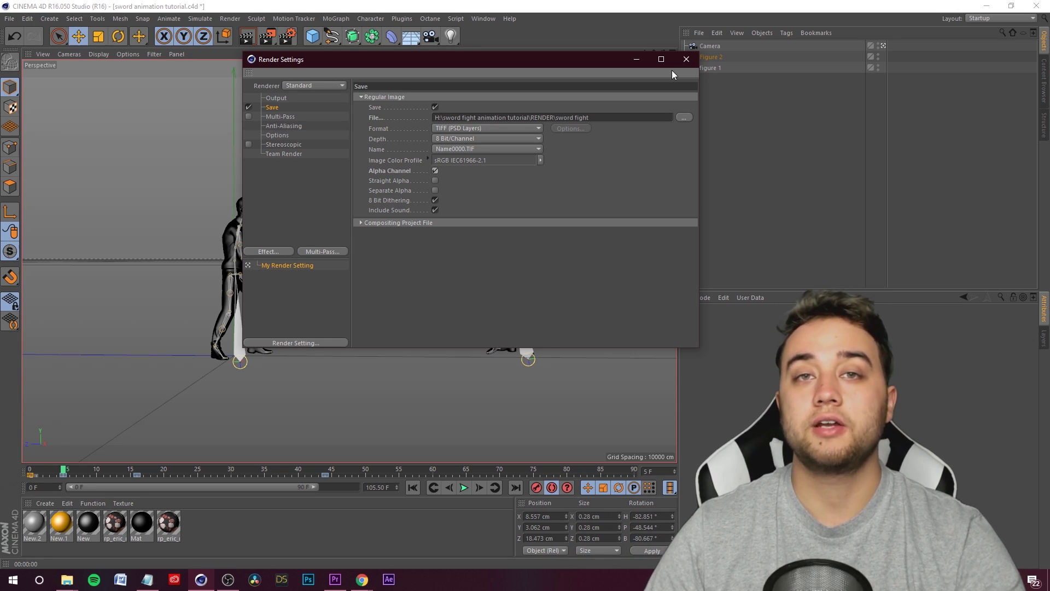
click(692, 60)
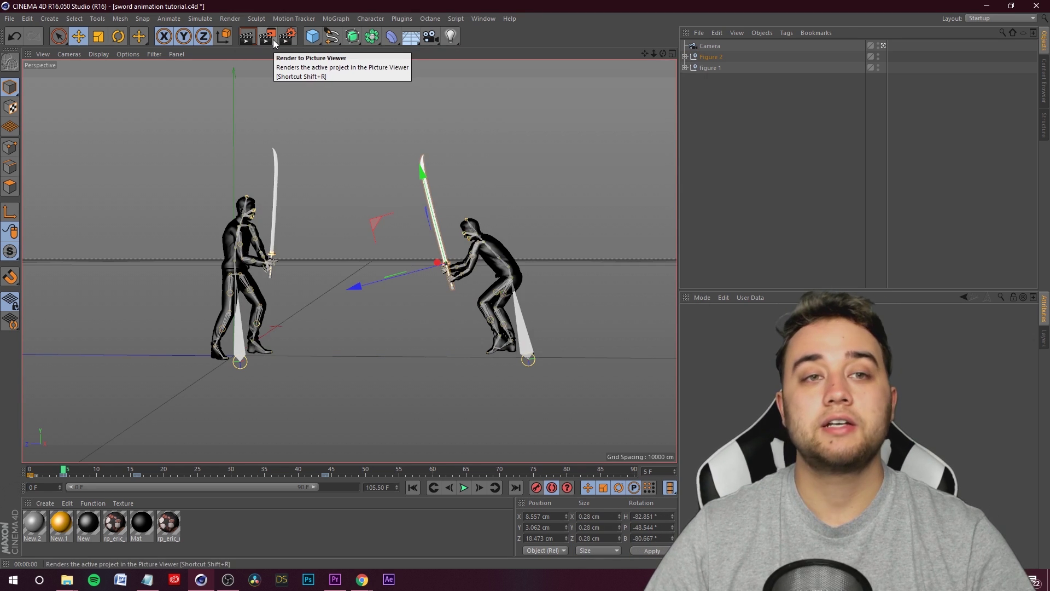
Render the animation to the Picture Viewer and stop the render partway through.
click(268, 37)
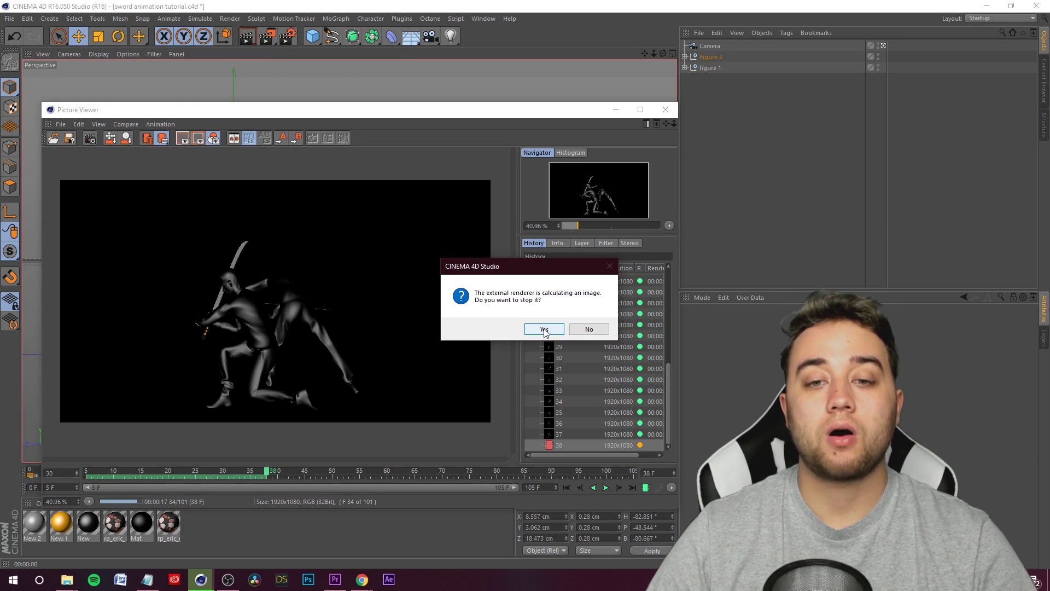
click(565, 329)
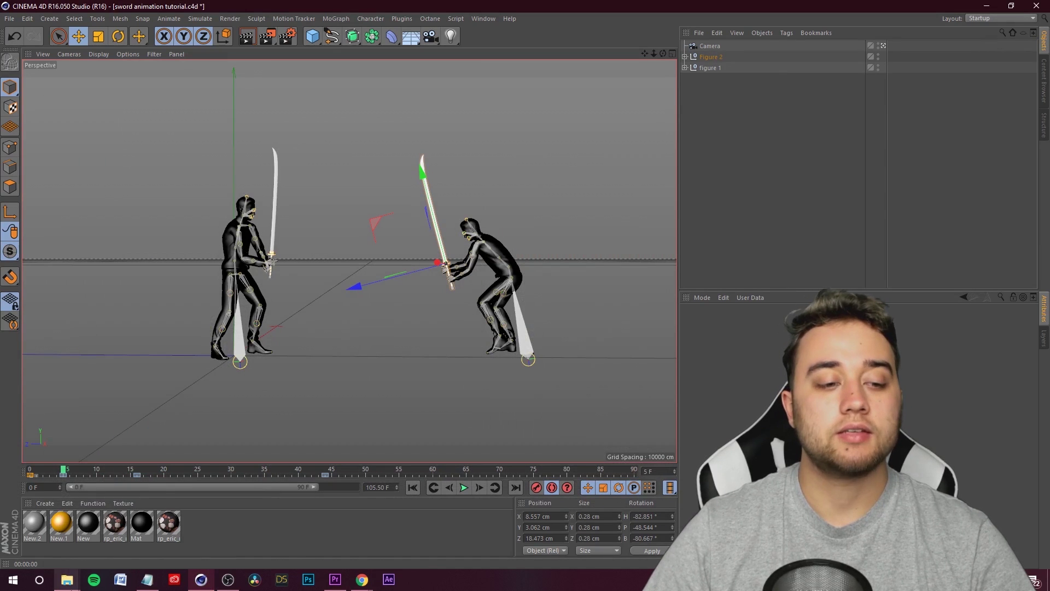
In File Explorer, open the RENDER folder on drive H and look through the rendered sword fight frames.
mouse_move(67, 579)
click(41, 536)
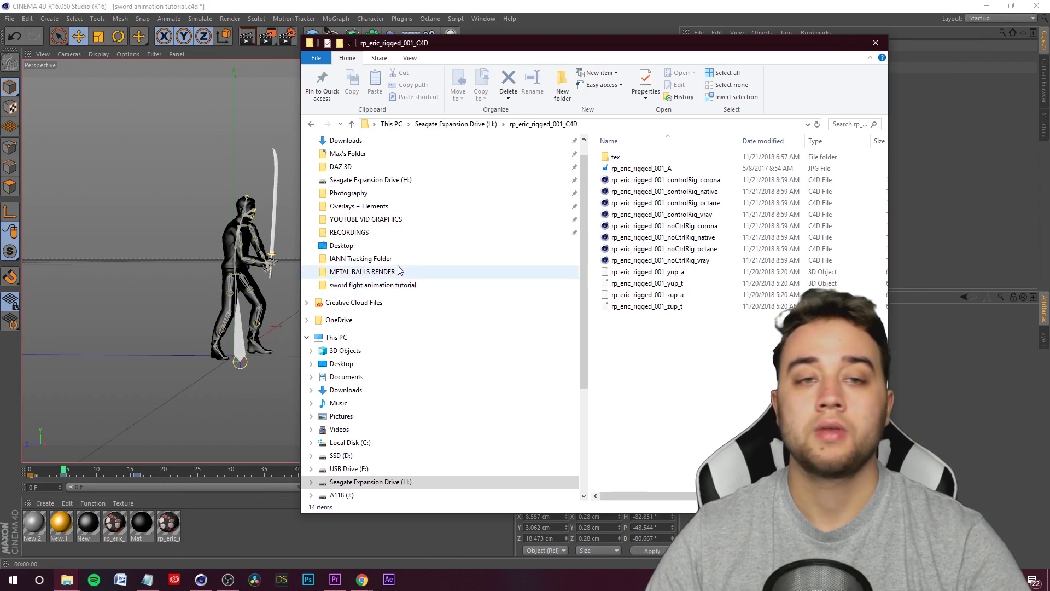
click(377, 180)
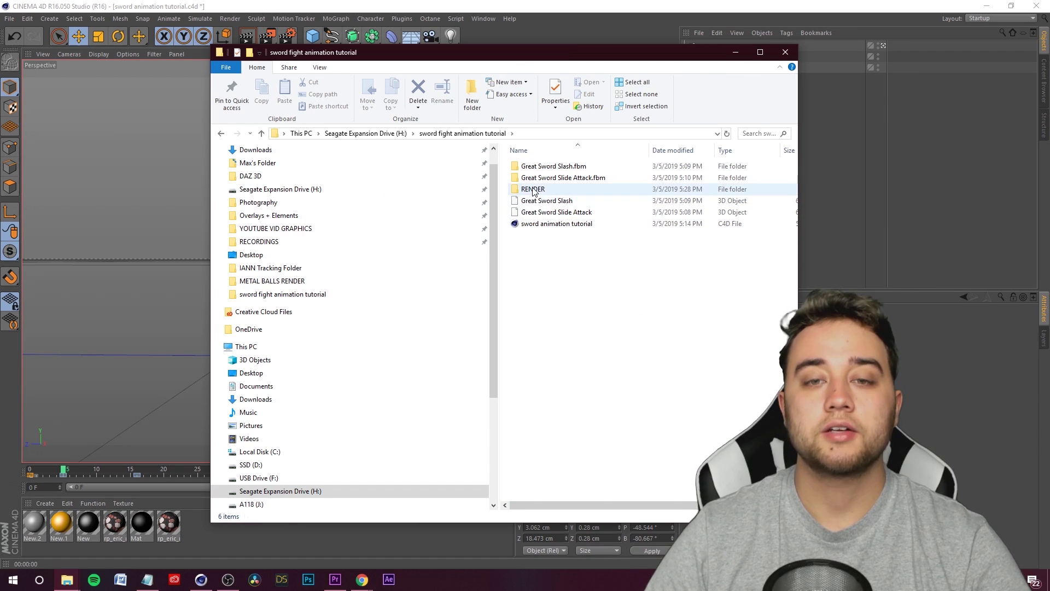
double_click(533, 189)
scroll(650, 405, down, 5)
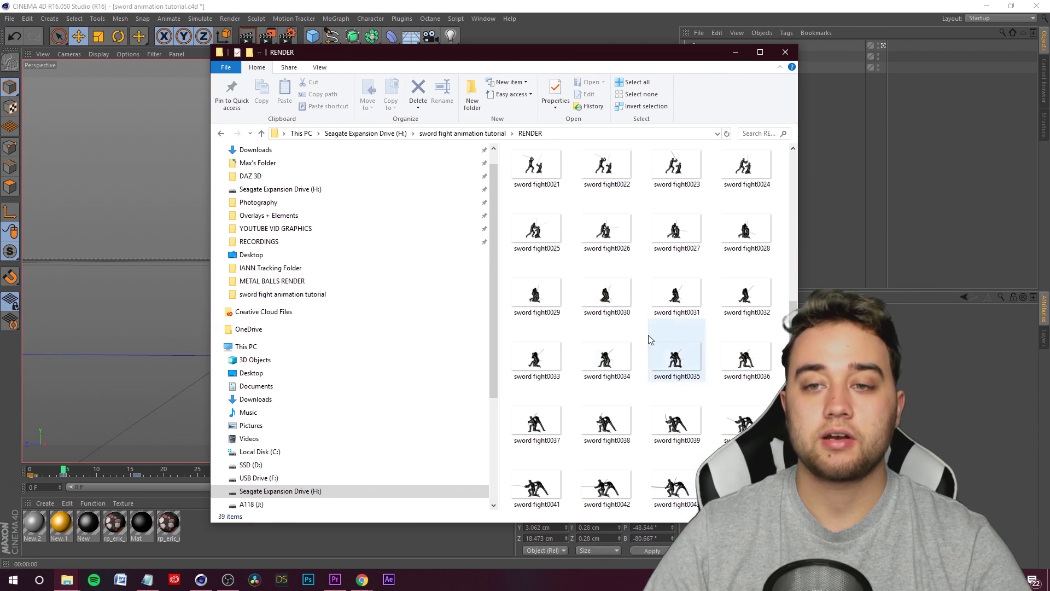
scroll(581, 234, up, 4)
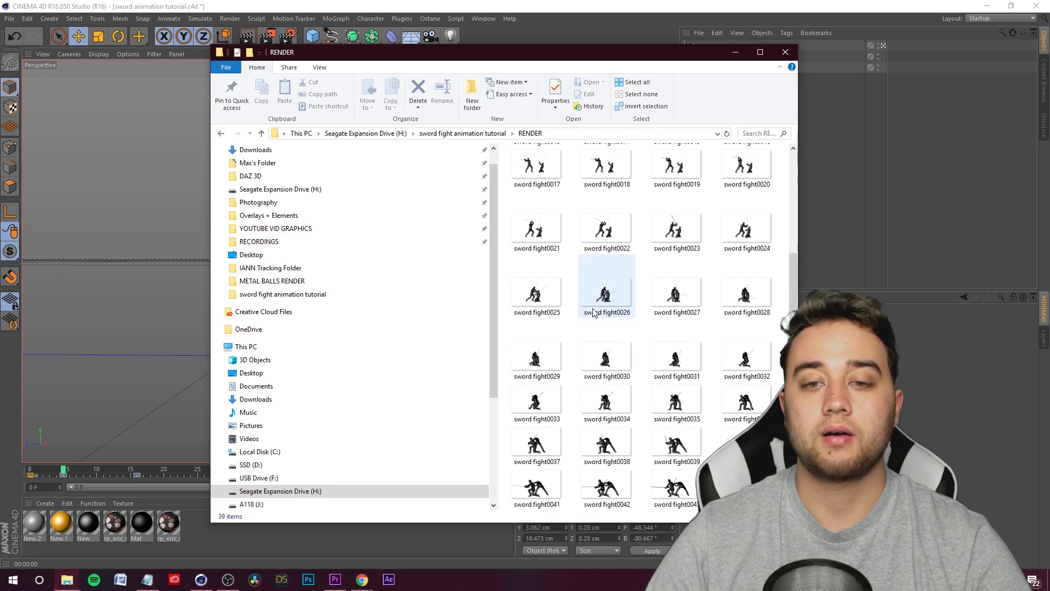
Switch to After Effects and create a 1920 x 1080 composition with the HDTV 1080 24 preset.
click(389, 580)
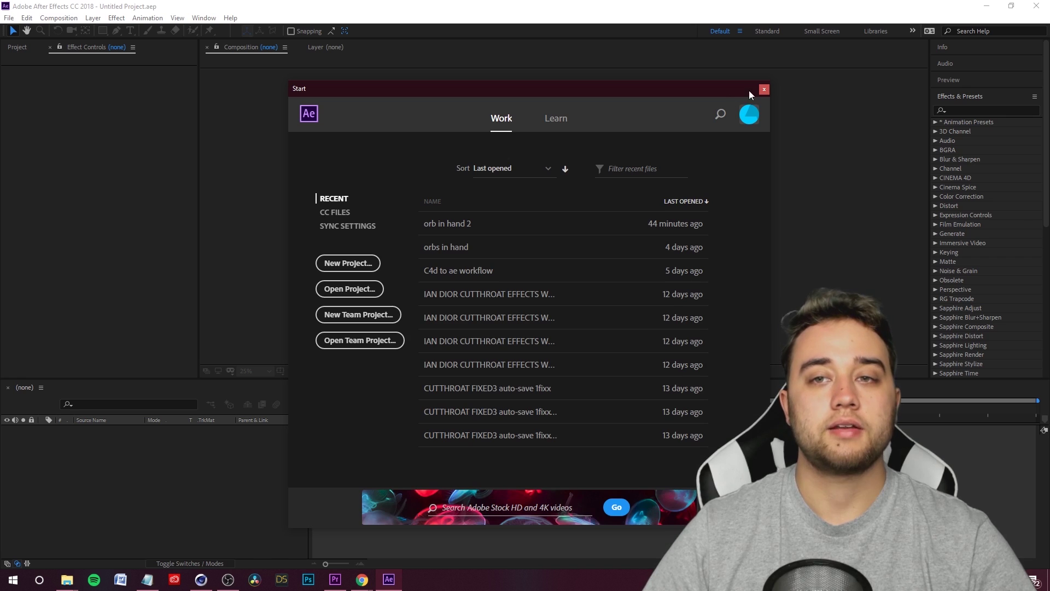
click(760, 87)
click(20, 85)
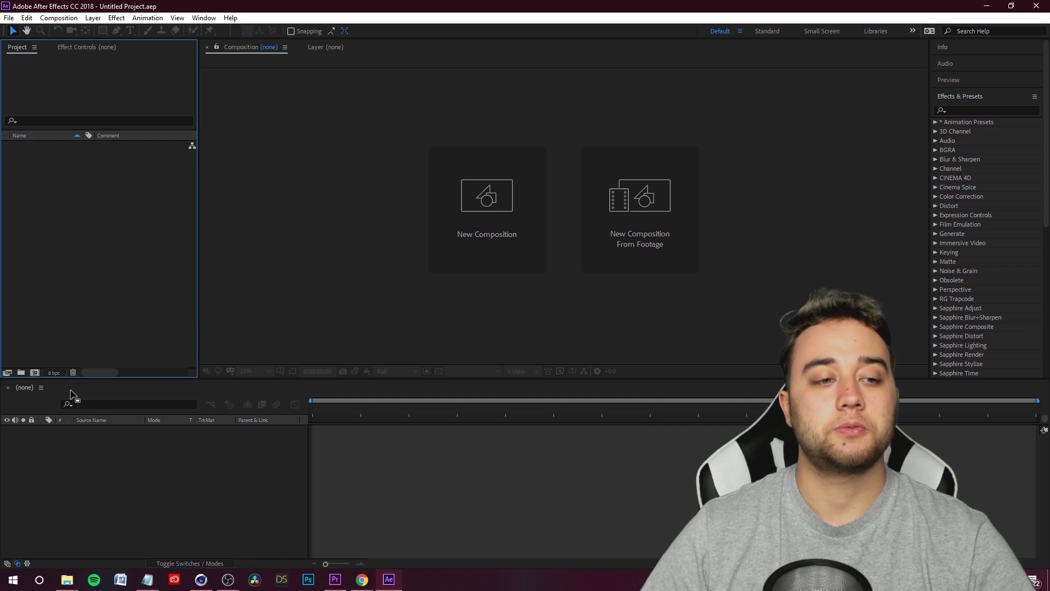
click(34, 372)
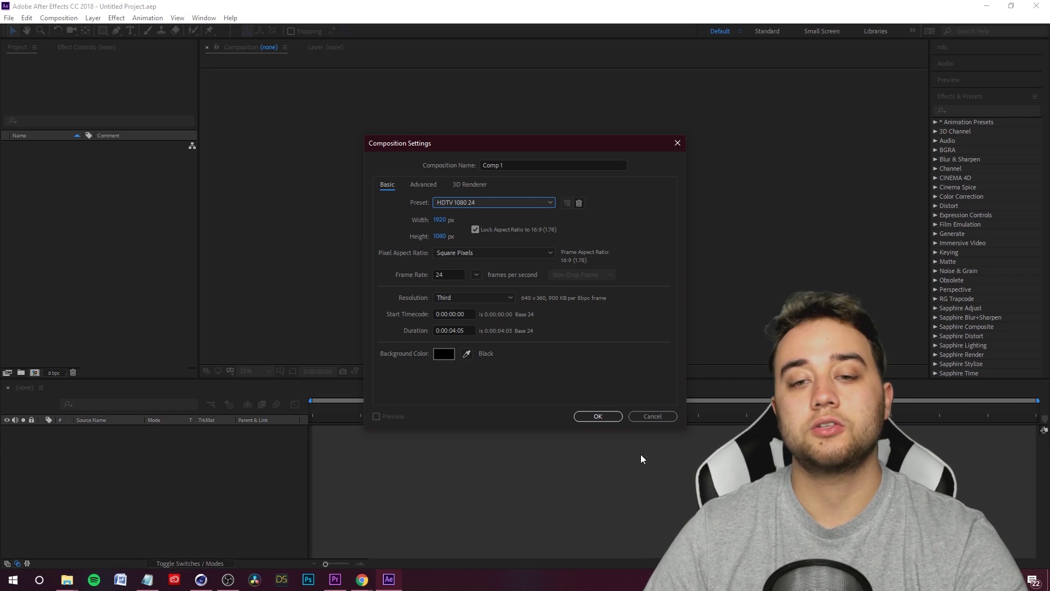
click(598, 416)
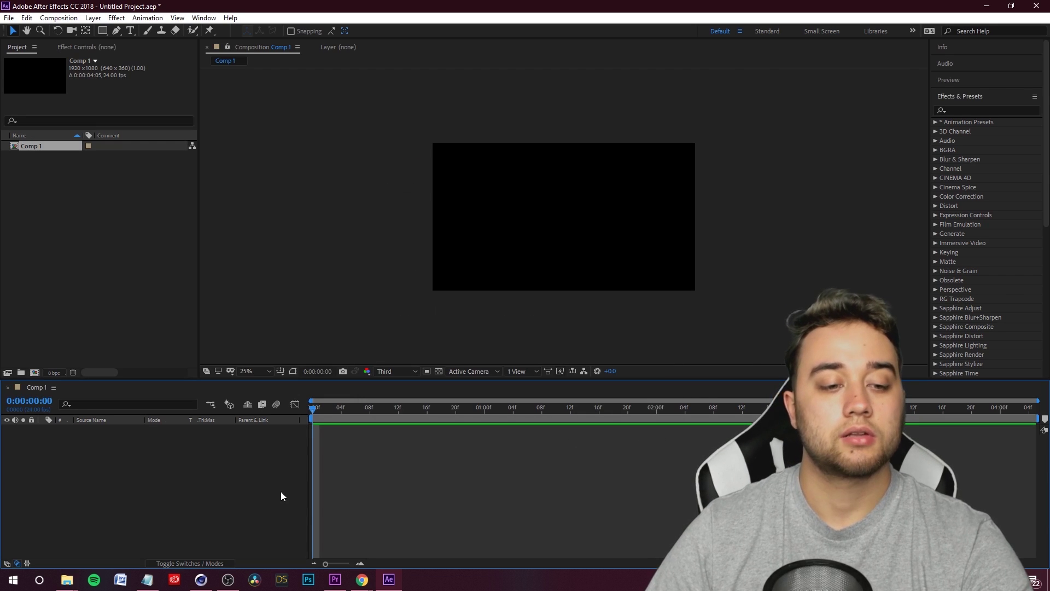
Import the sword fight frames from the RENDER folder as a TIFF sequence with straight, unmatted alpha.
right_click(97, 235)
mouse_move(156, 296)
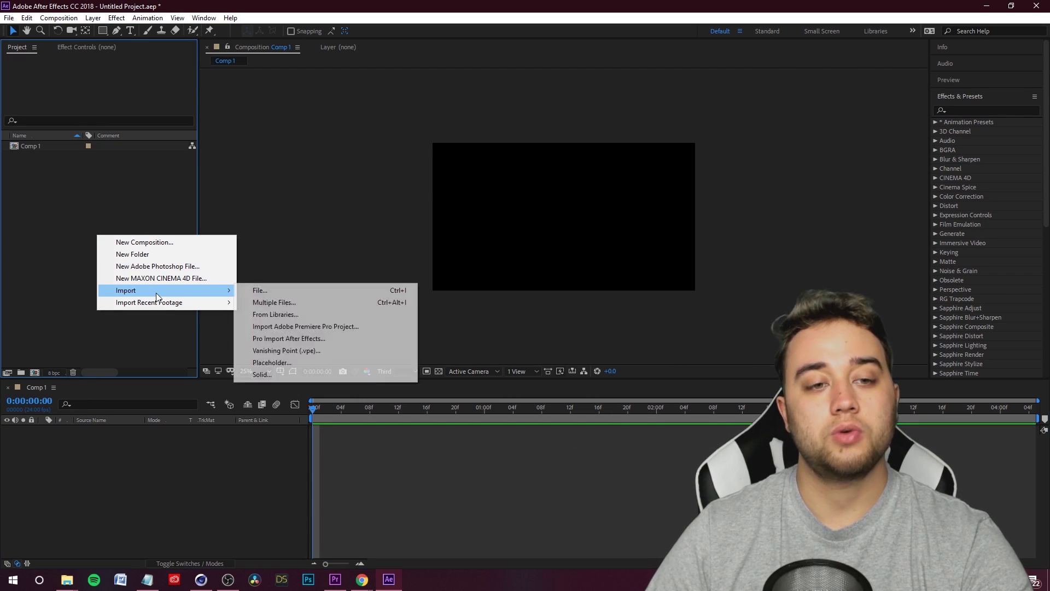
click(277, 302)
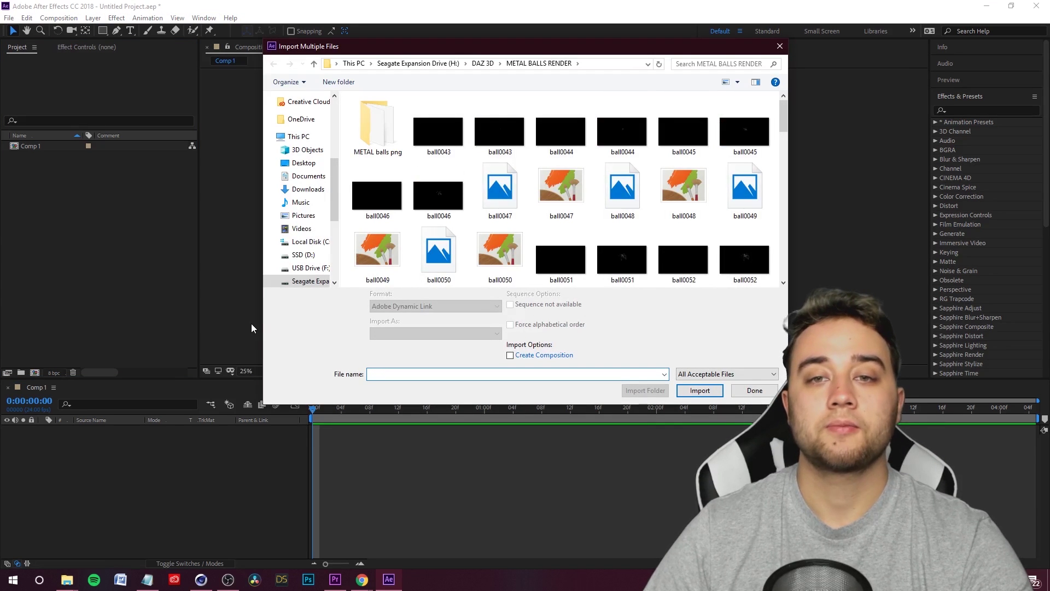
click(433, 63)
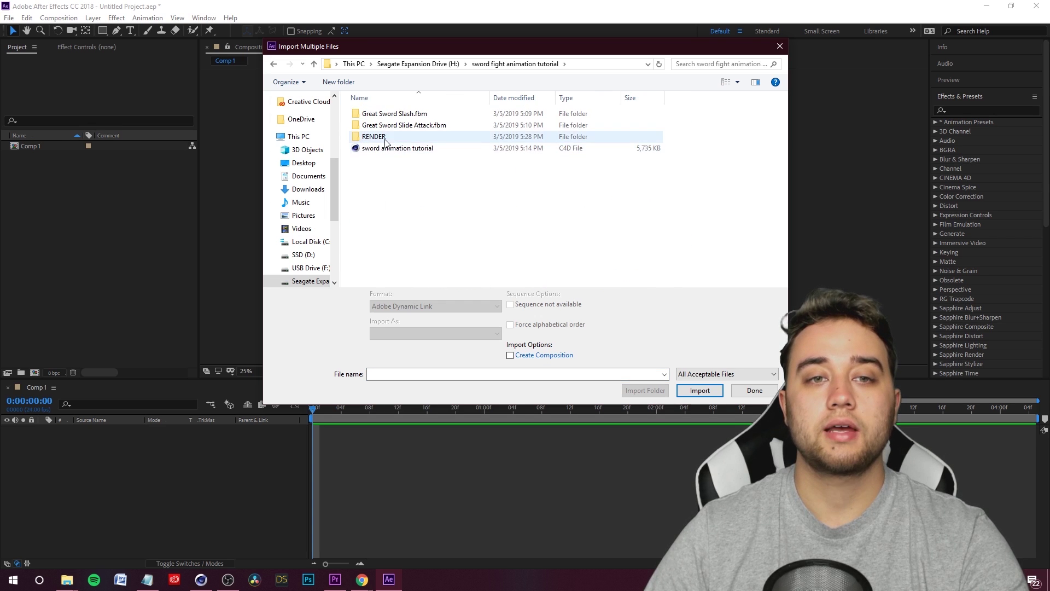
double_click(385, 140)
click(385, 123)
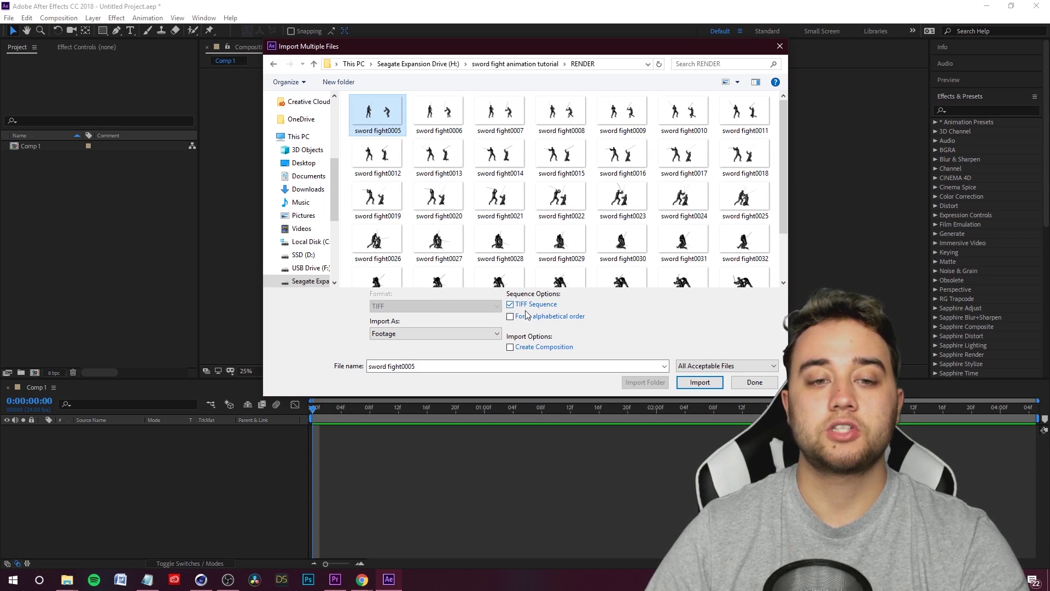
click(711, 384)
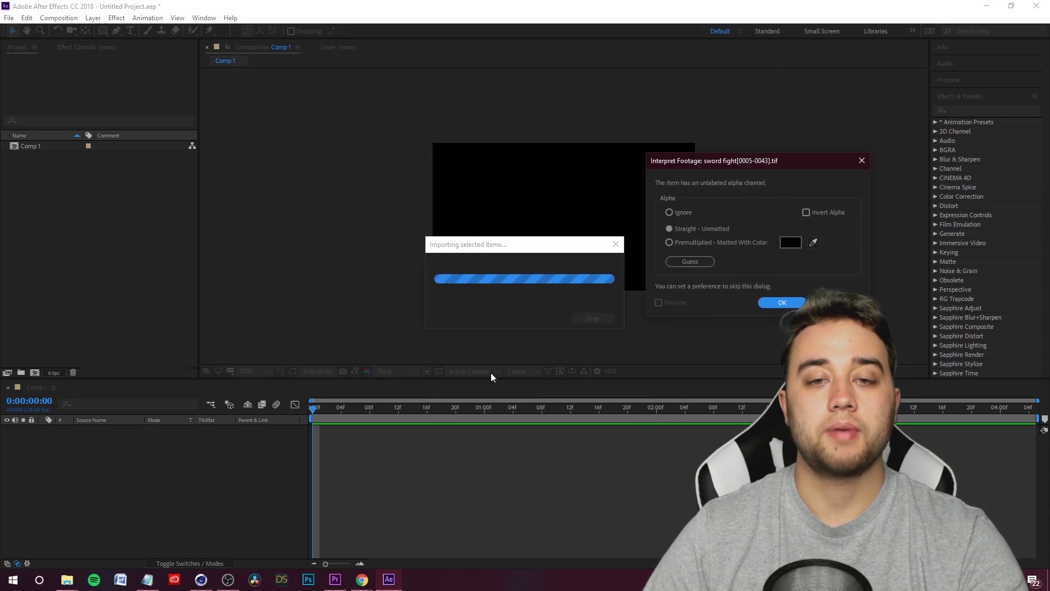
click(781, 303)
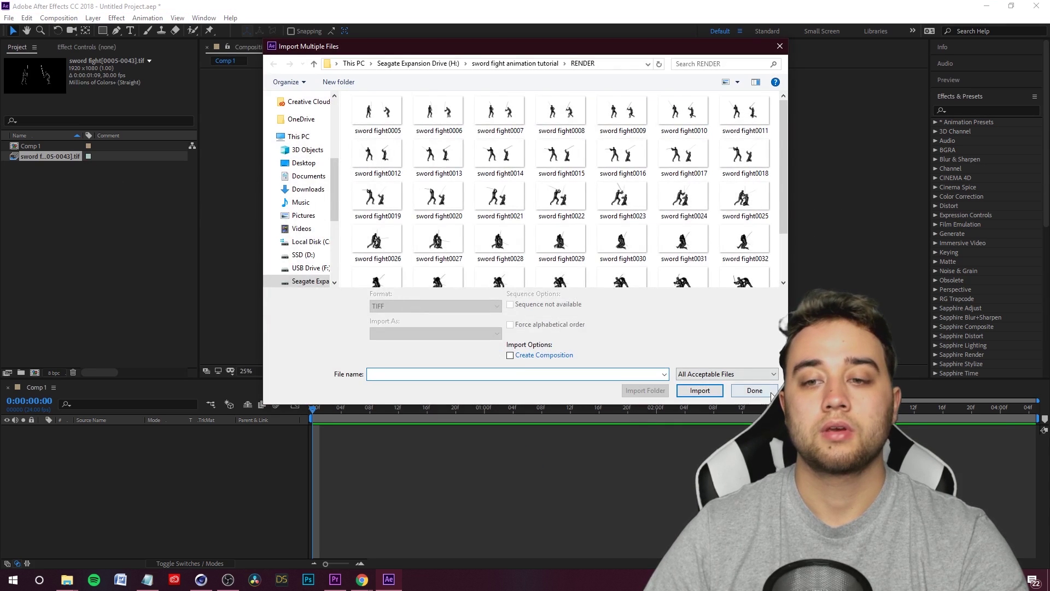
click(754, 391)
Add the sword fight sequence to the Comp 1 timeline, play it, and scrub to frame 10.
drag(32, 158, 334, 408)
key(space)
drag(450, 408, 384, 422)
Create a 1920 x 1080 white (FFFFFF) solid and place it beneath the sword fight layer.
right_click(64, 468)
mouse_move(113, 347)
click(230, 377)
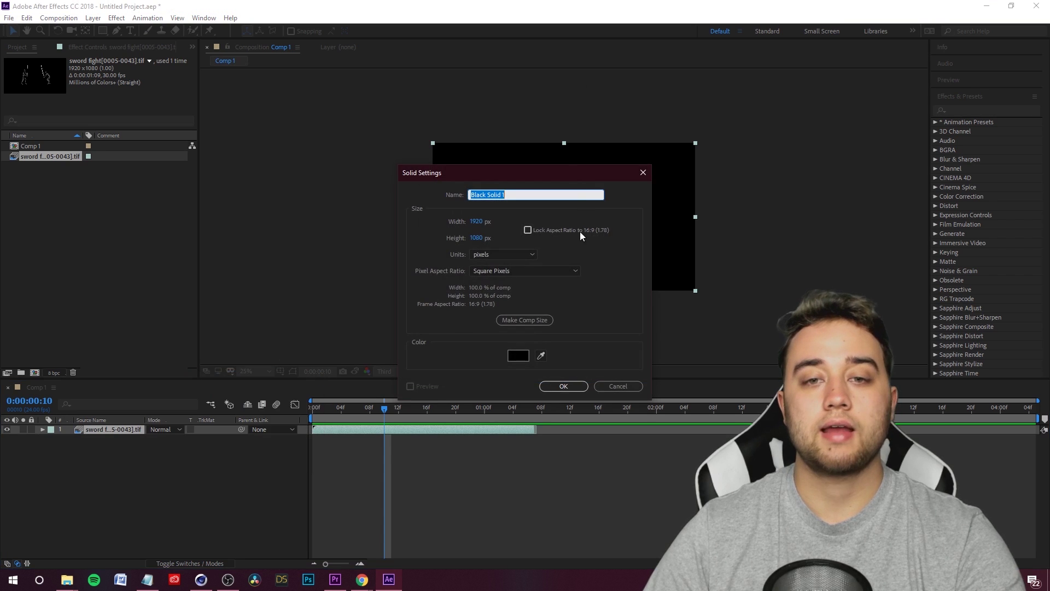
click(523, 354)
drag(453, 309, 394, 220)
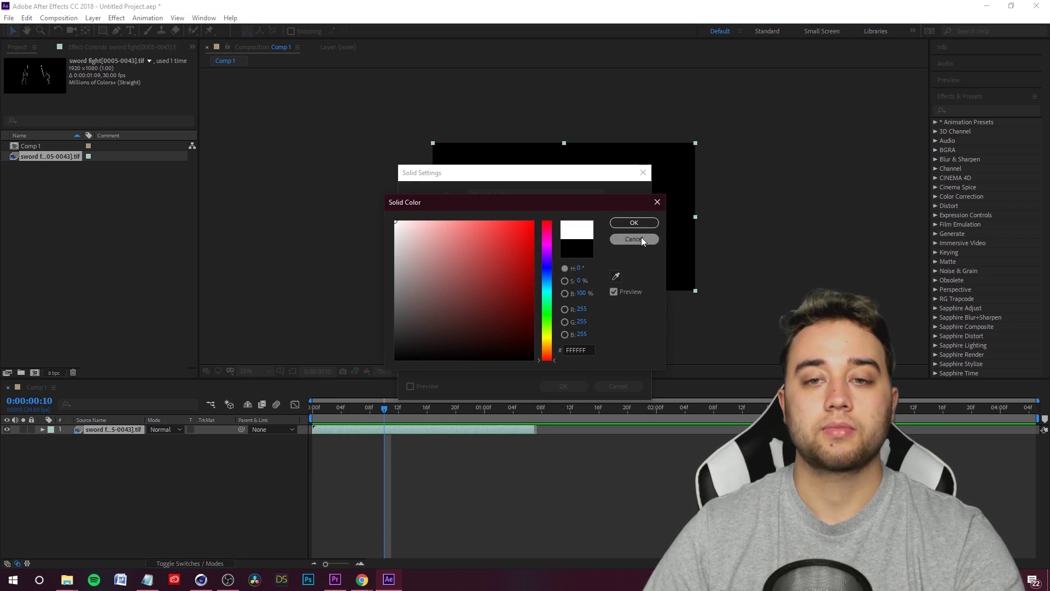
click(643, 226)
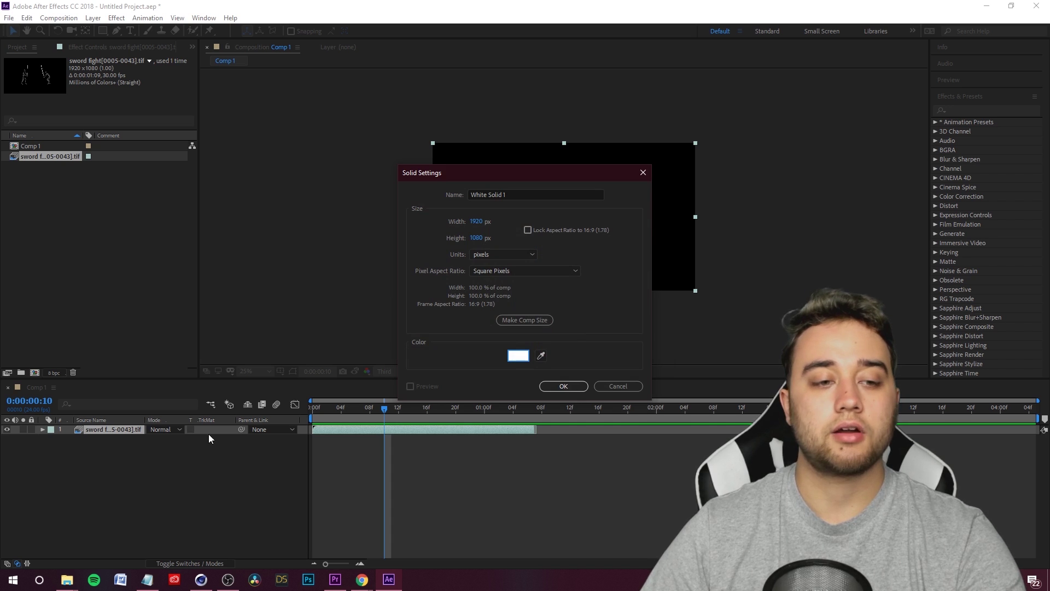
click(563, 386)
drag(110, 430, 267, 448)
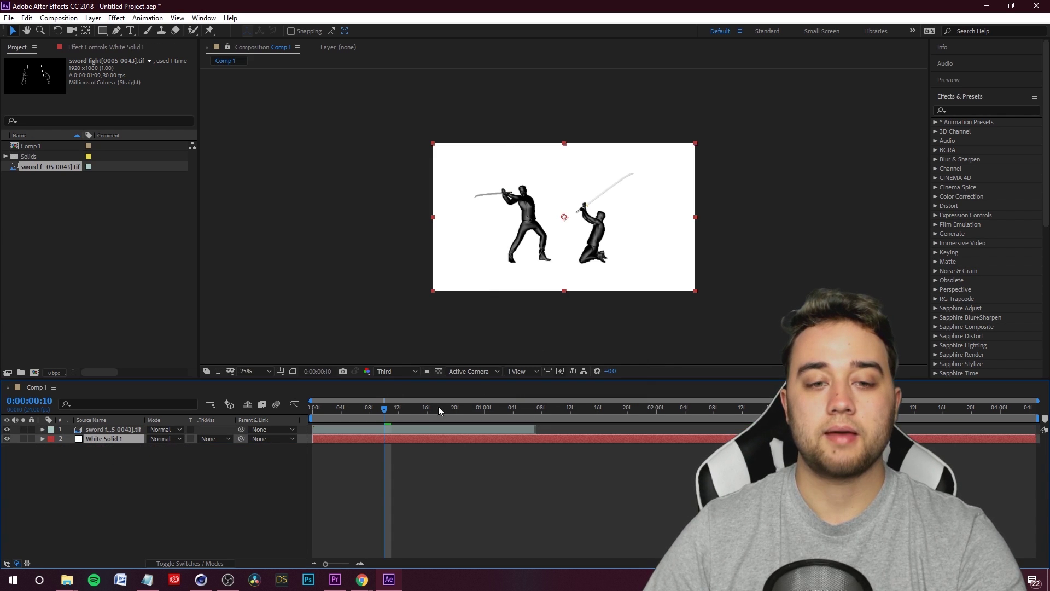
Play the composition from the start to review the fight over the background, and scrub back to frame 3.
key(Home)
key(space)
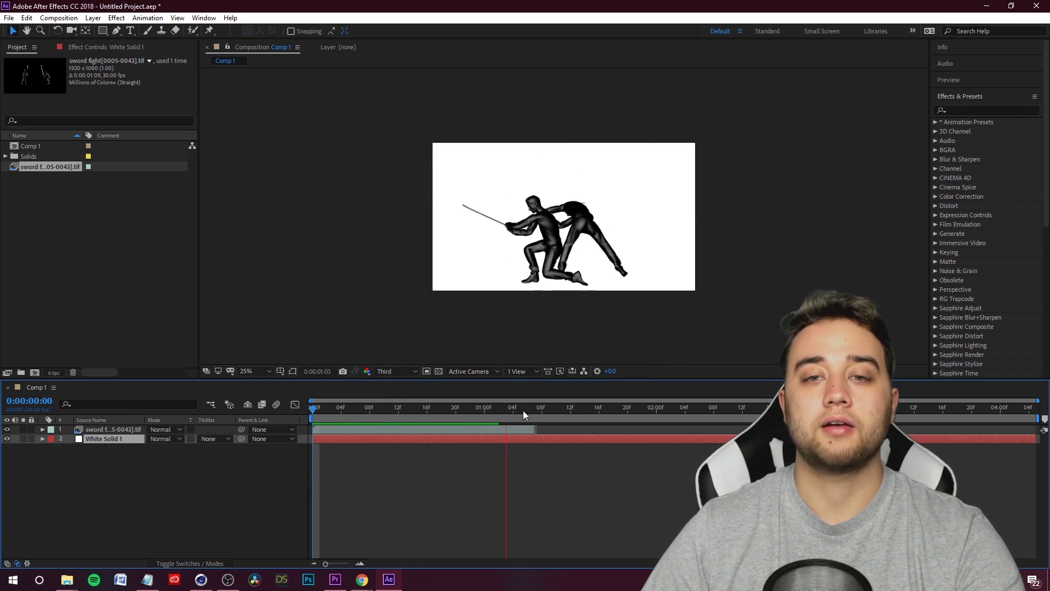
drag(500, 411, 334, 411)
Apply the Sapphire S_Glow effect to the sword fight layer with Threshold 0, and scrub through the result.
click(971, 111)
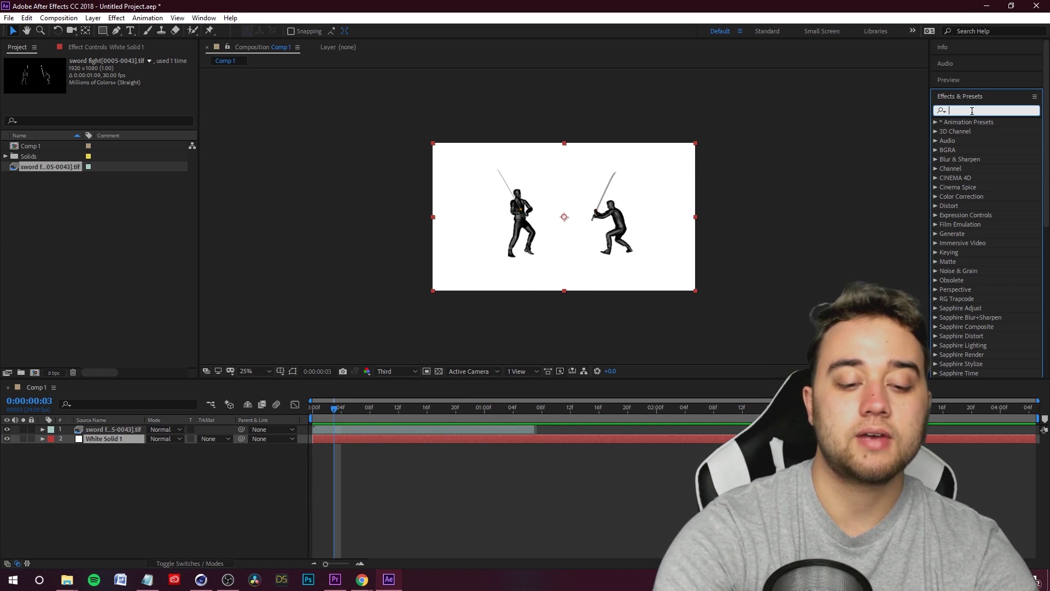
text(glow)
drag(970, 178, 165, 430)
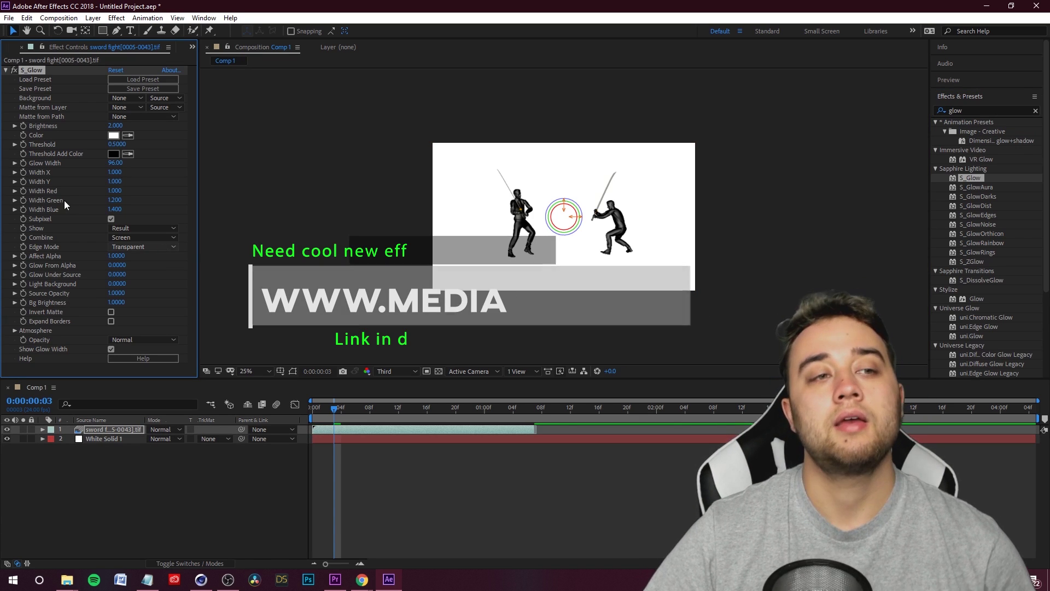
drag(96, 160, 2, 154)
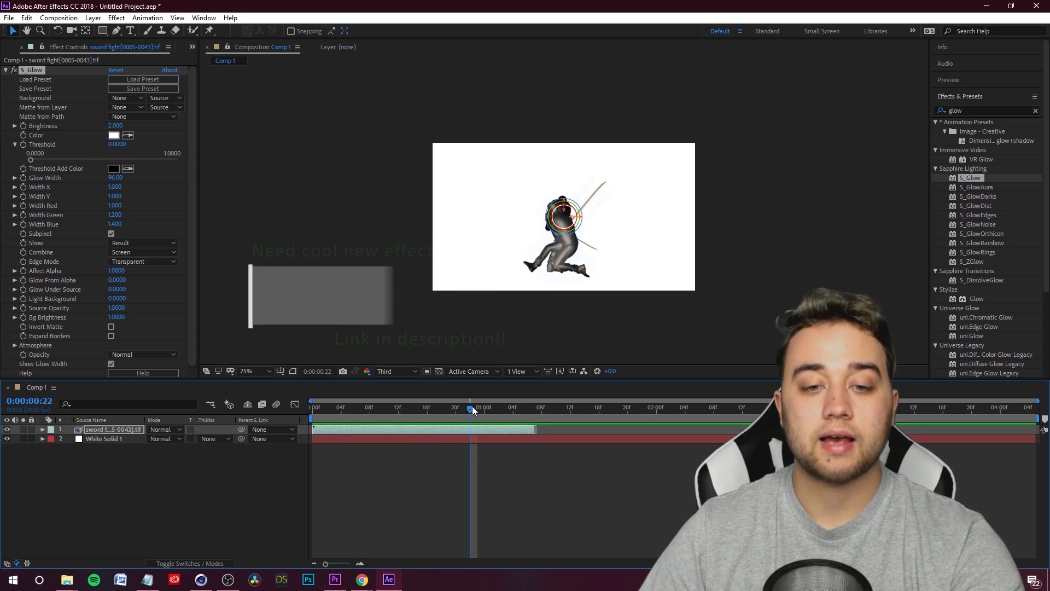
drag(471, 406, 300, 432)
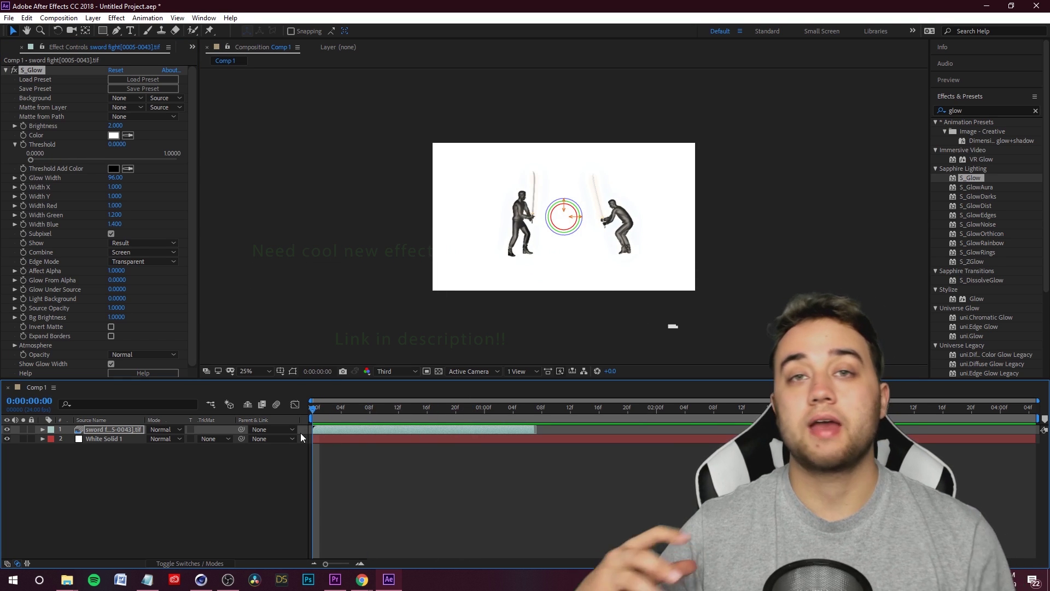